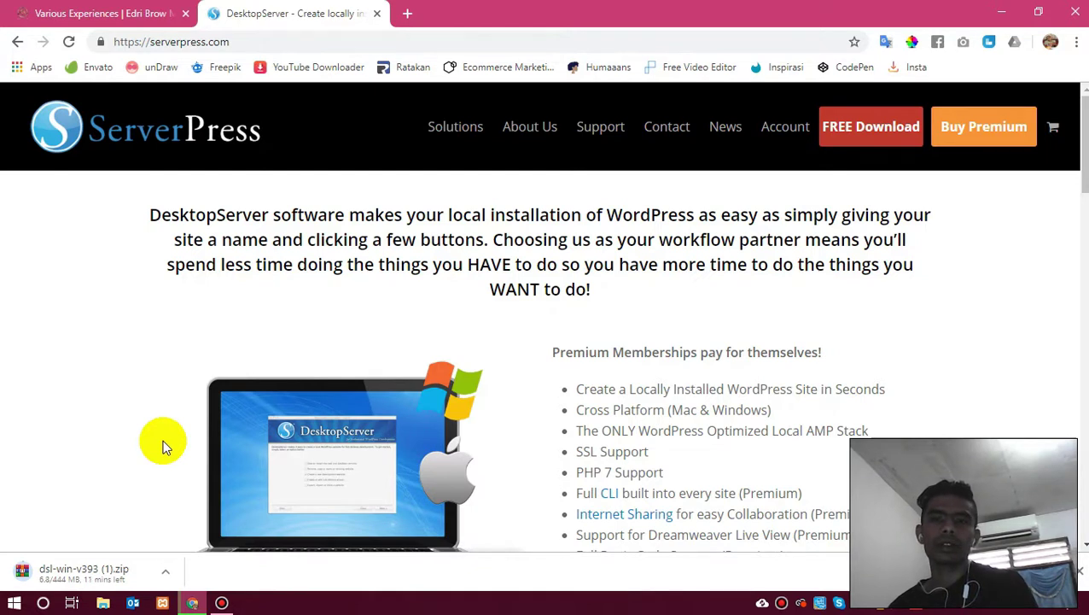
Cancel the duplicate dsl-win-v393 (1).zip download and clear every entry from Chrome's downloads list.
key(ctrl+j)
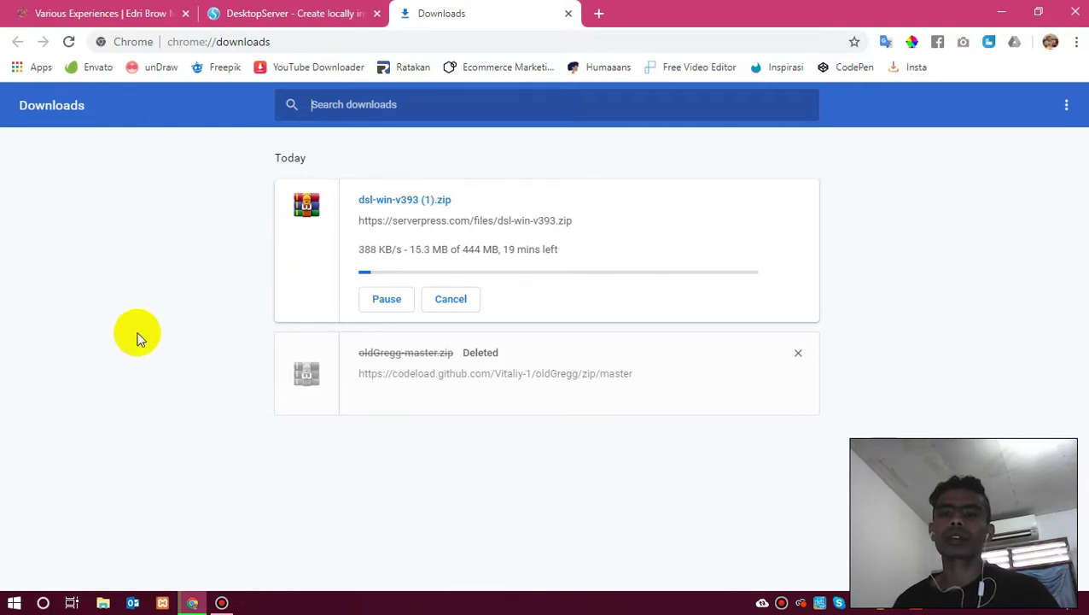
click(451, 301)
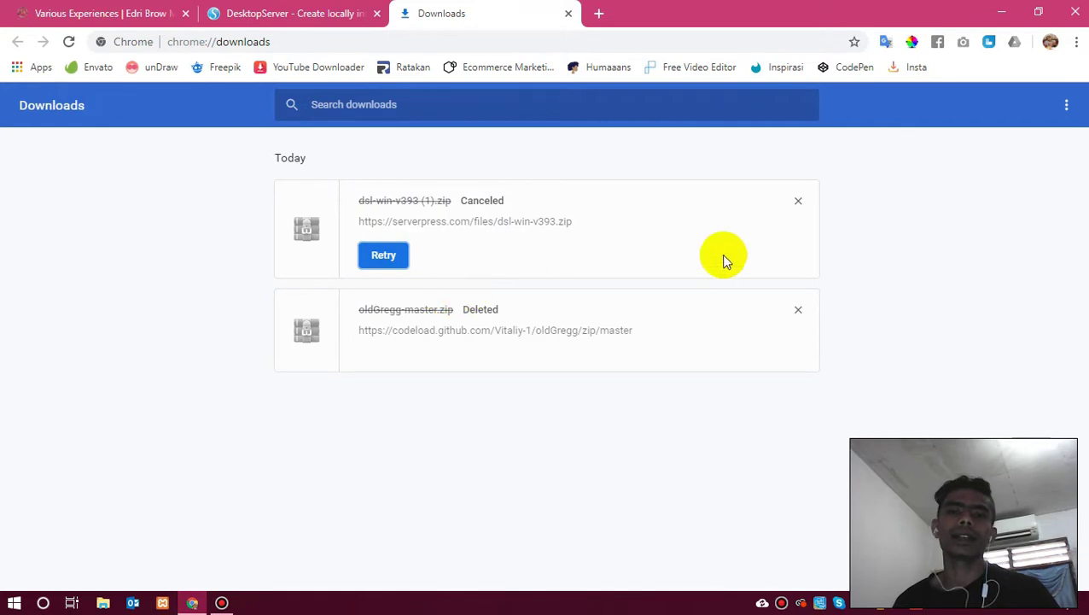
click(795, 205)
click(794, 201)
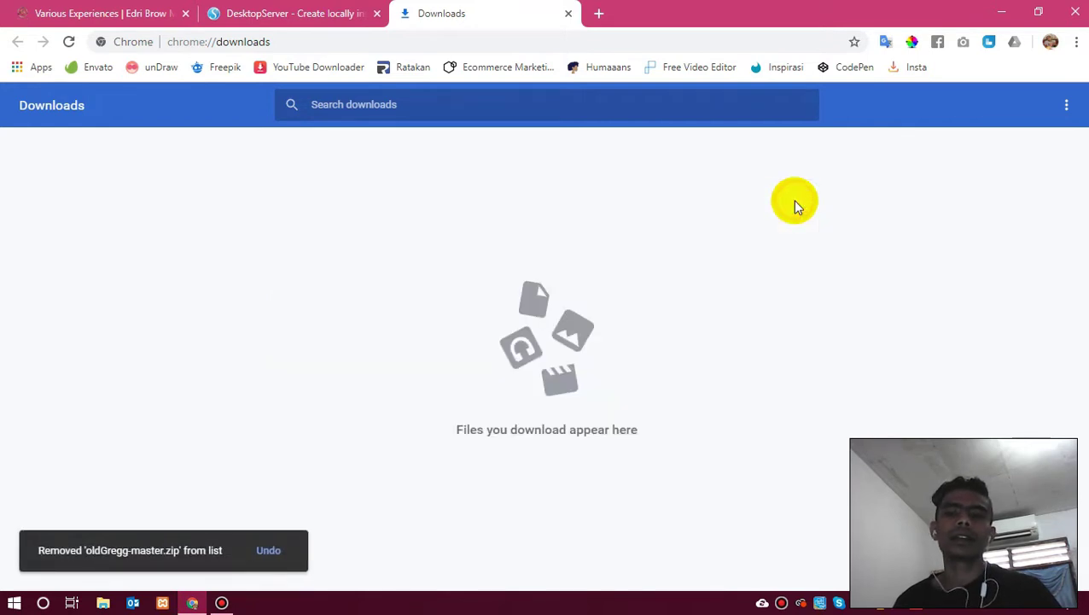
click(102, 604)
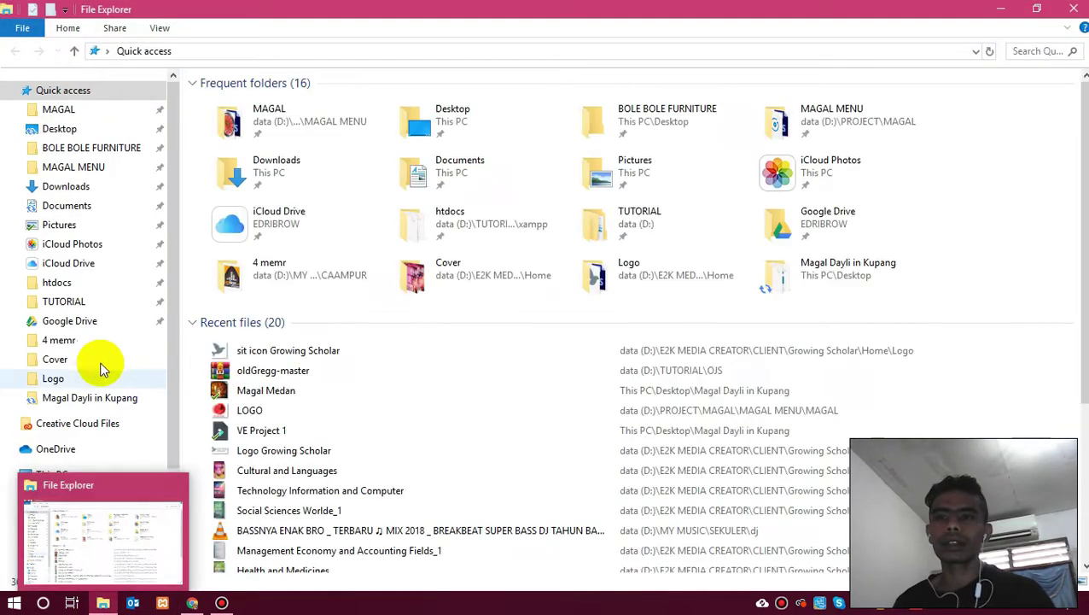
Open the Downloads folder and scroll through its 178 items to locate the dsl-win-v393 archive.
click(281, 180)
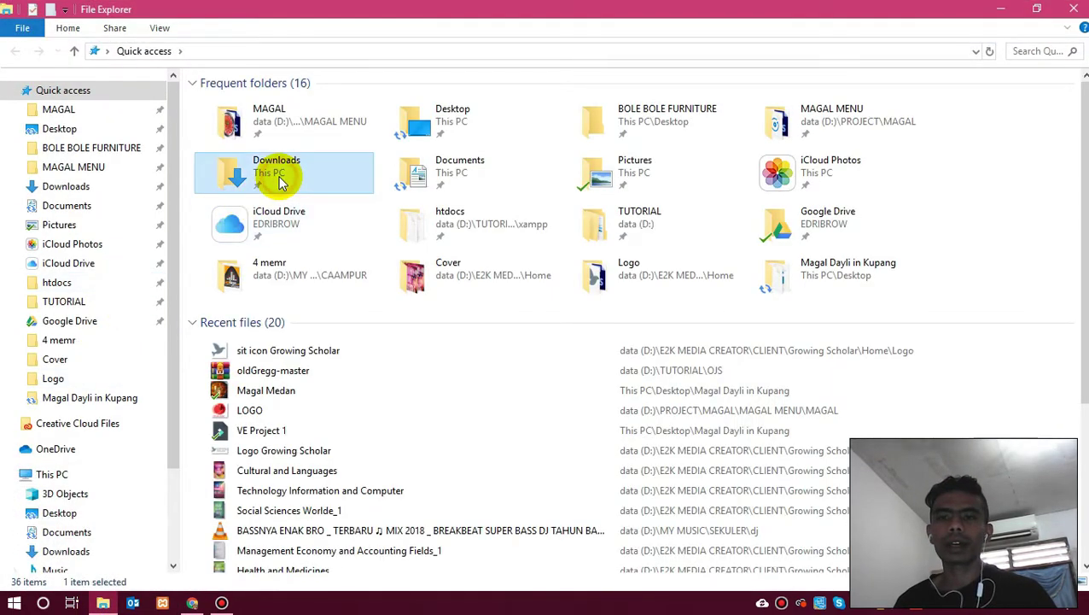
double_click(281, 181)
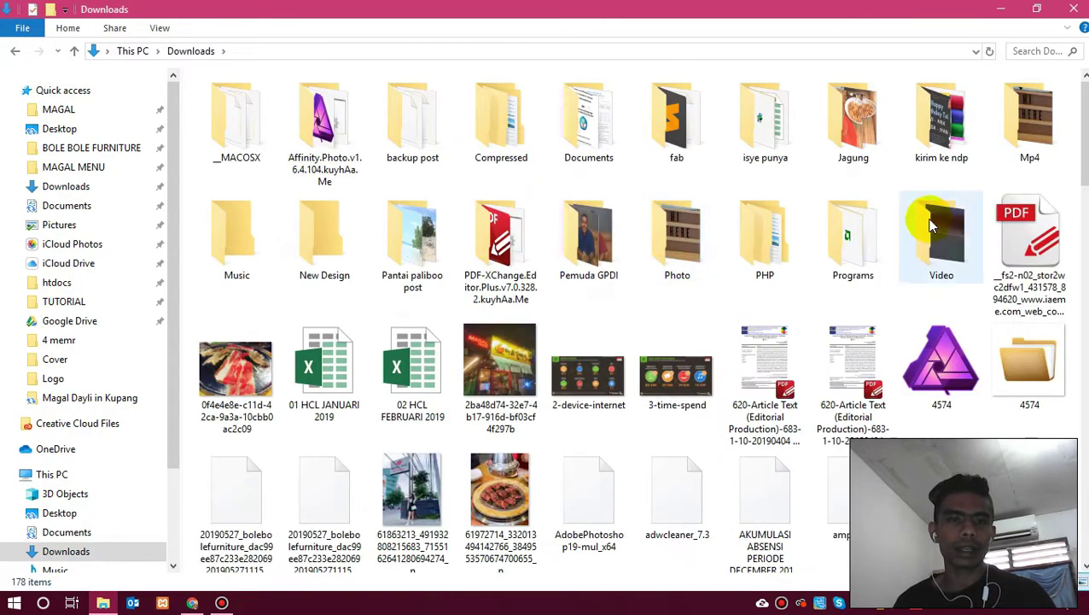
scroll(931, 224, down, 2)
scroll(930, 141, down, 6)
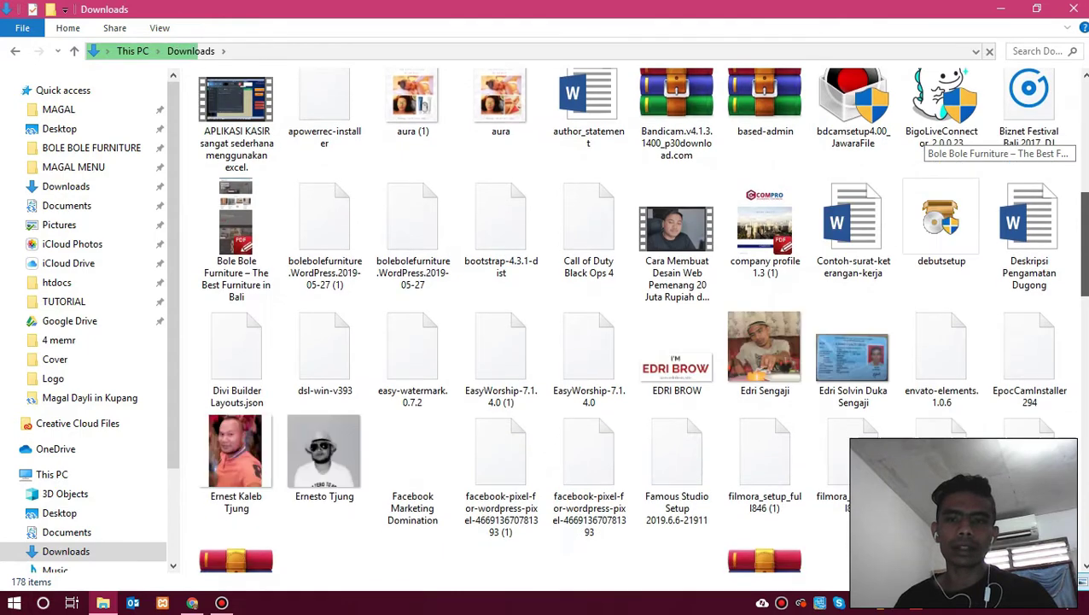
scroll(931, 141, down, 5)
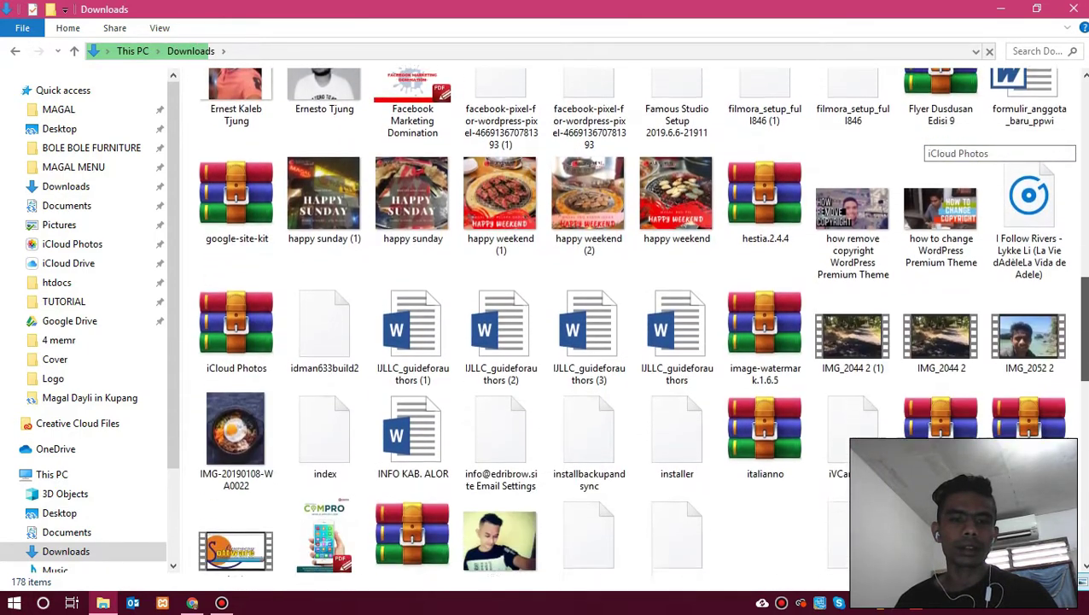
scroll(930, 140, down, 1)
scroll(931, 140, down, 1)
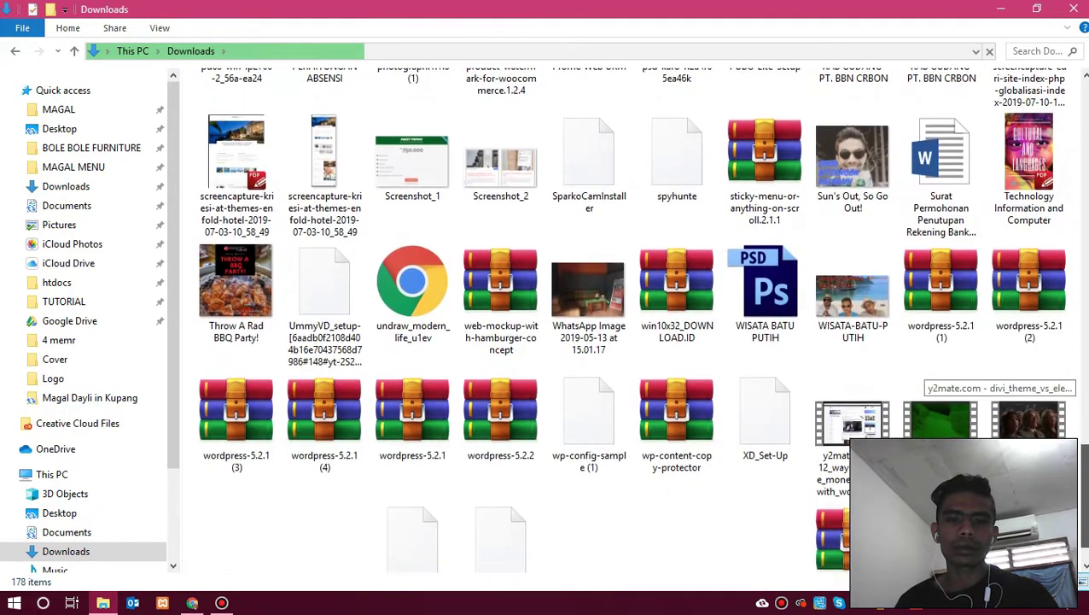
scroll(991, 376, down, 1)
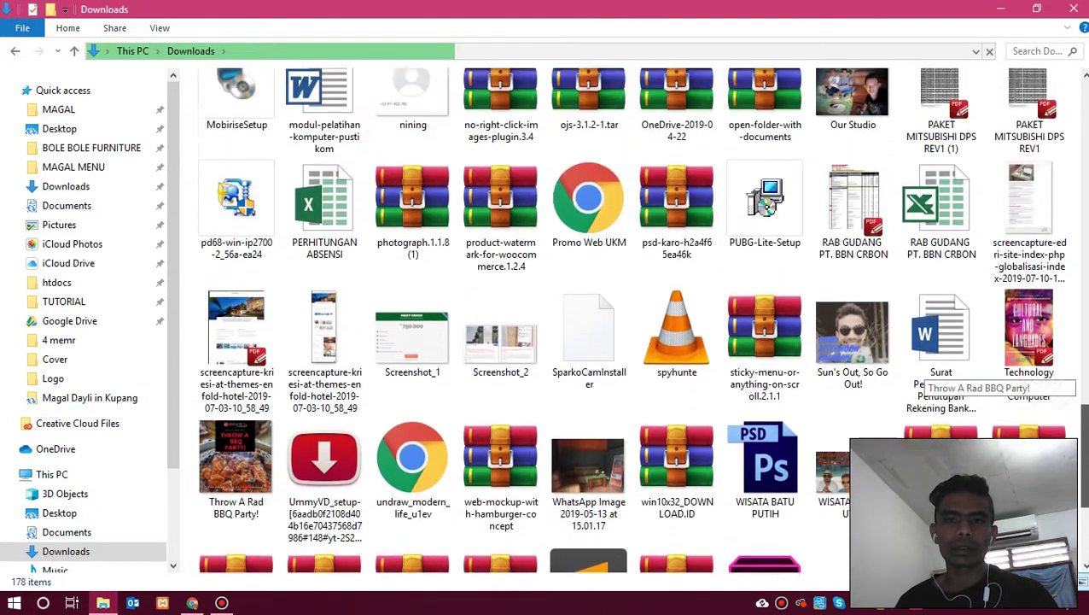
scroll(922, 376, up, 2)
scroll(922, 376, up, 2)
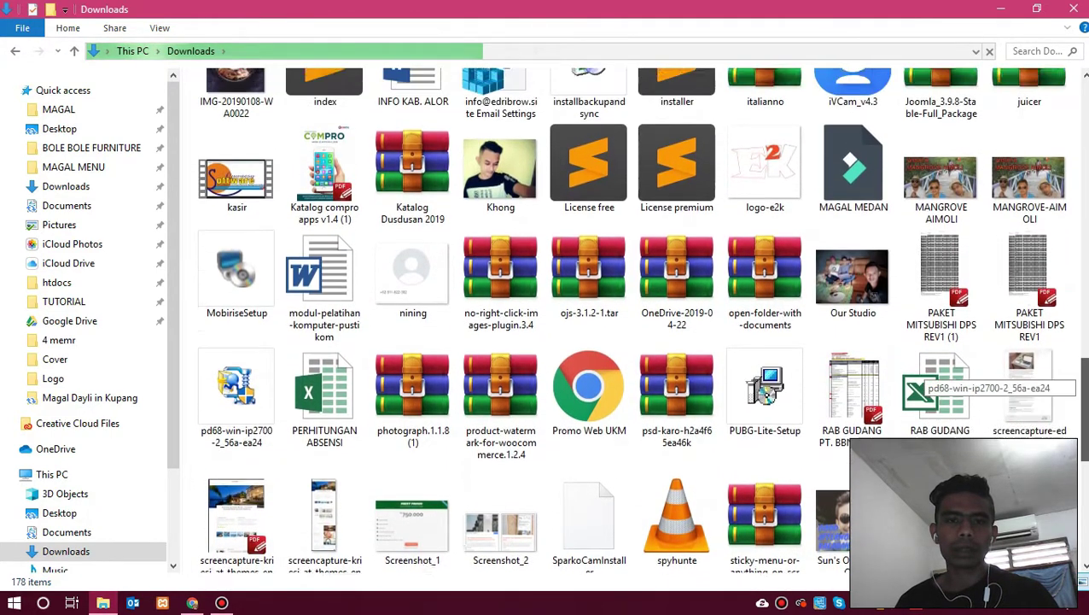
scroll(922, 375, up, 3)
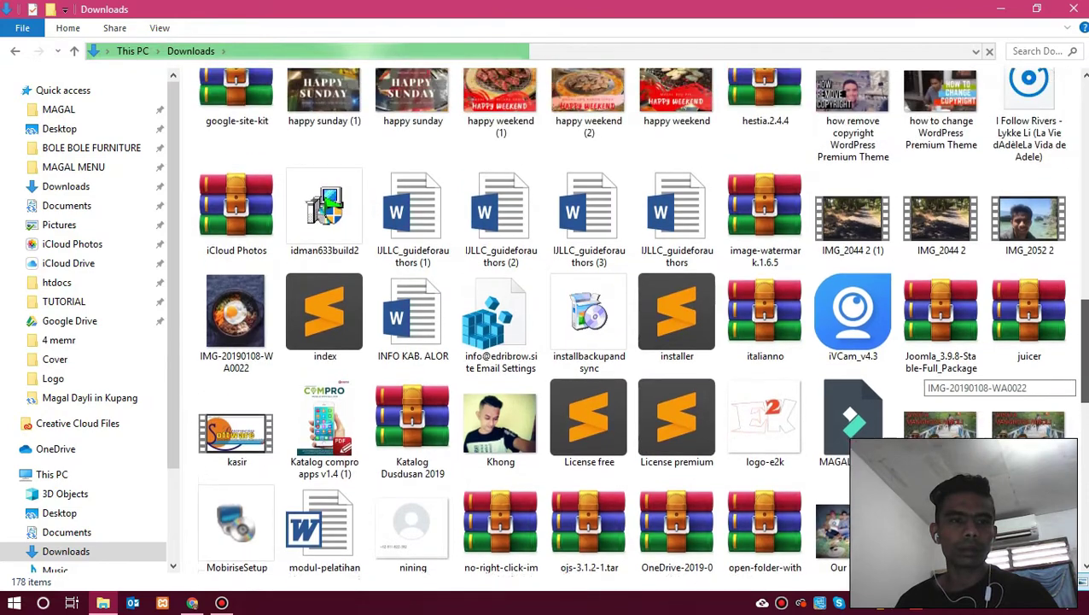
scroll(922, 376, up, 4)
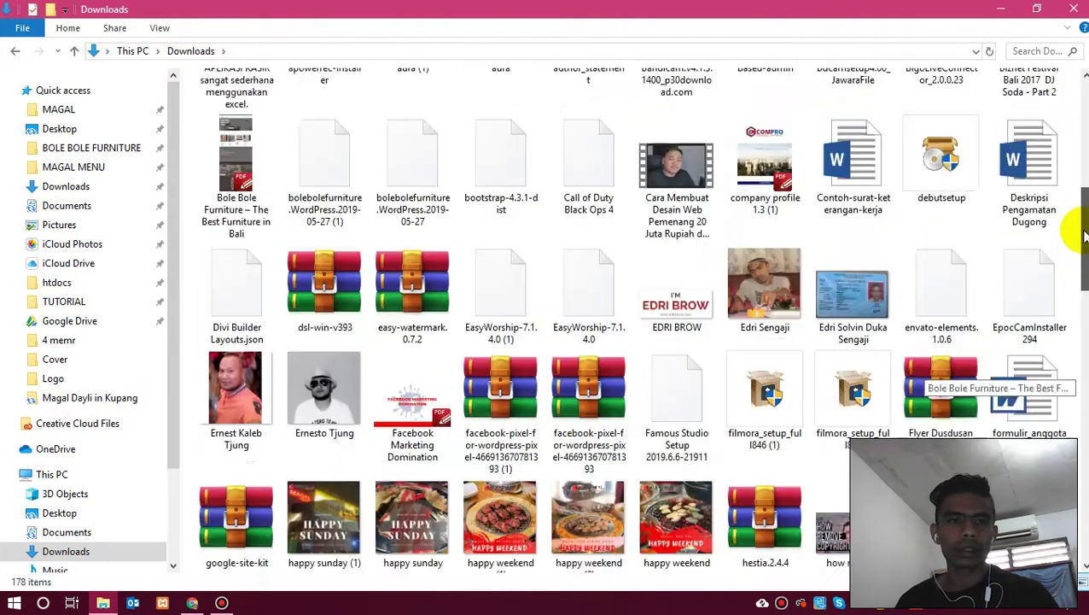
drag(1084, 236, 1084, 125)
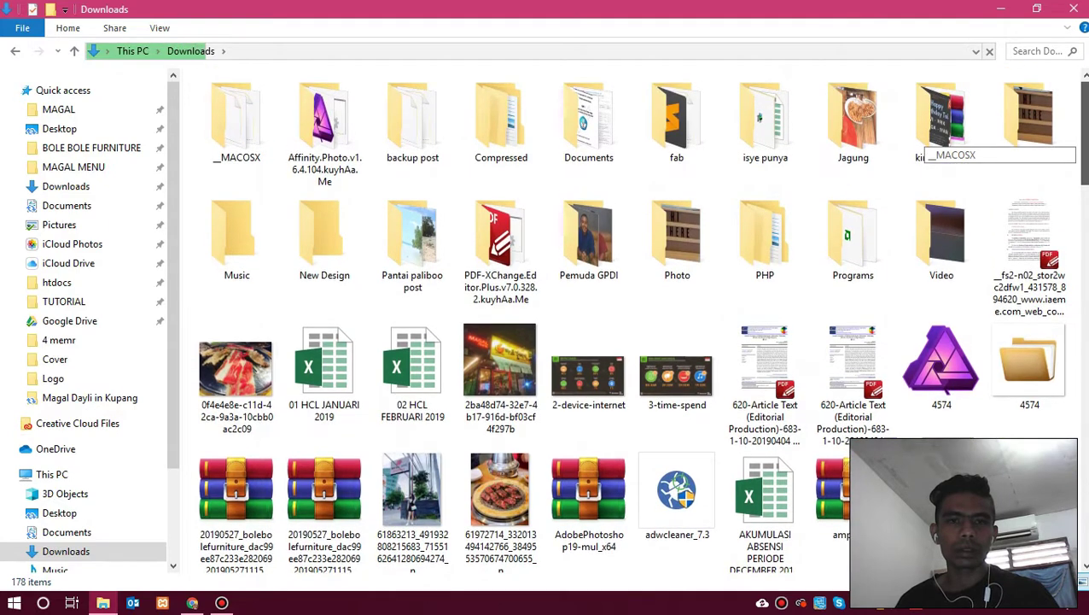
scroll(922, 145, down, 12)
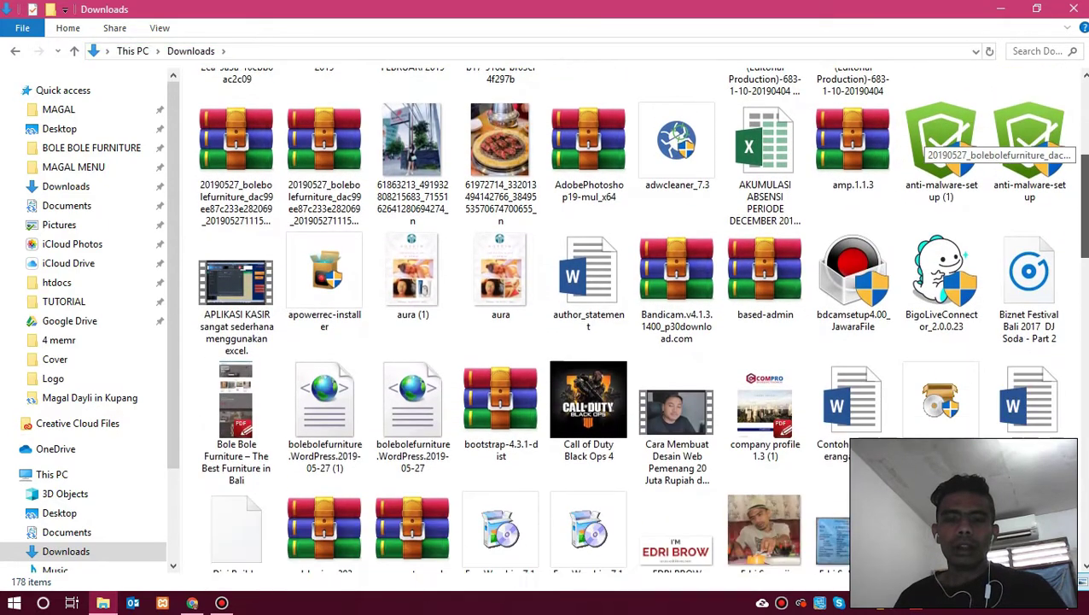
scroll(922, 145, down, 5)
drag(1084, 213, 1084, 229)
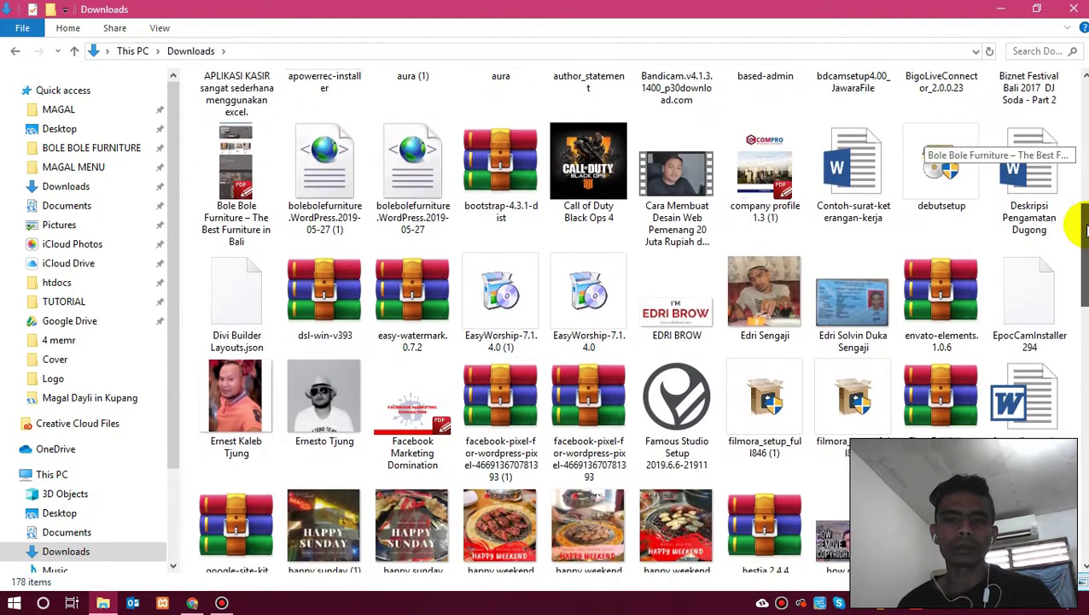
Copy the dsl-win-v393 archive from Downloads and paste it into data (D:) > TUTORIAL.
click(303, 314)
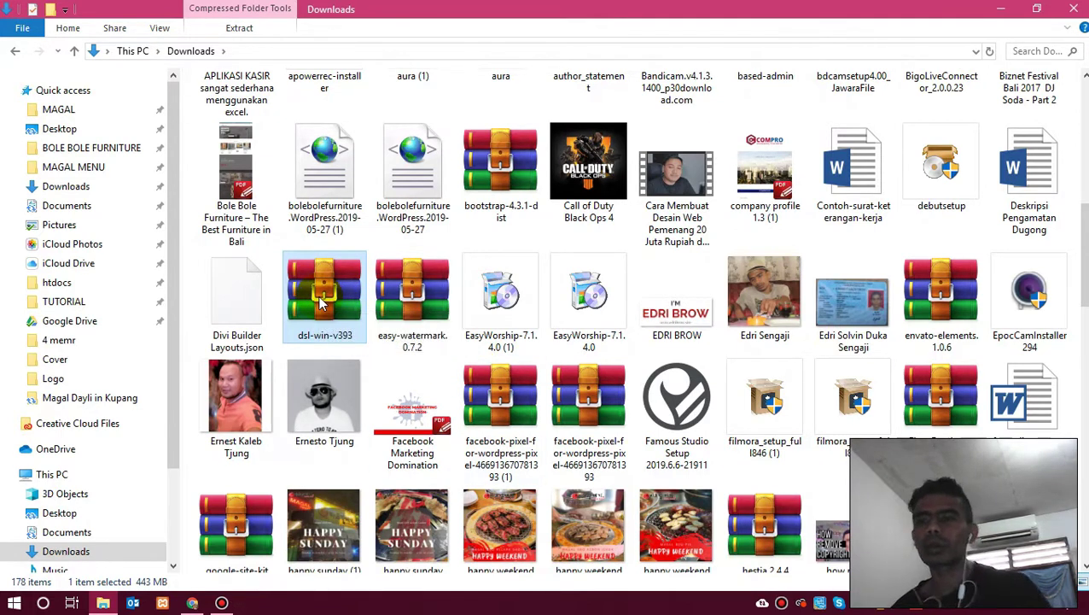
click(85, 209)
scroll(85, 418, down, 2)
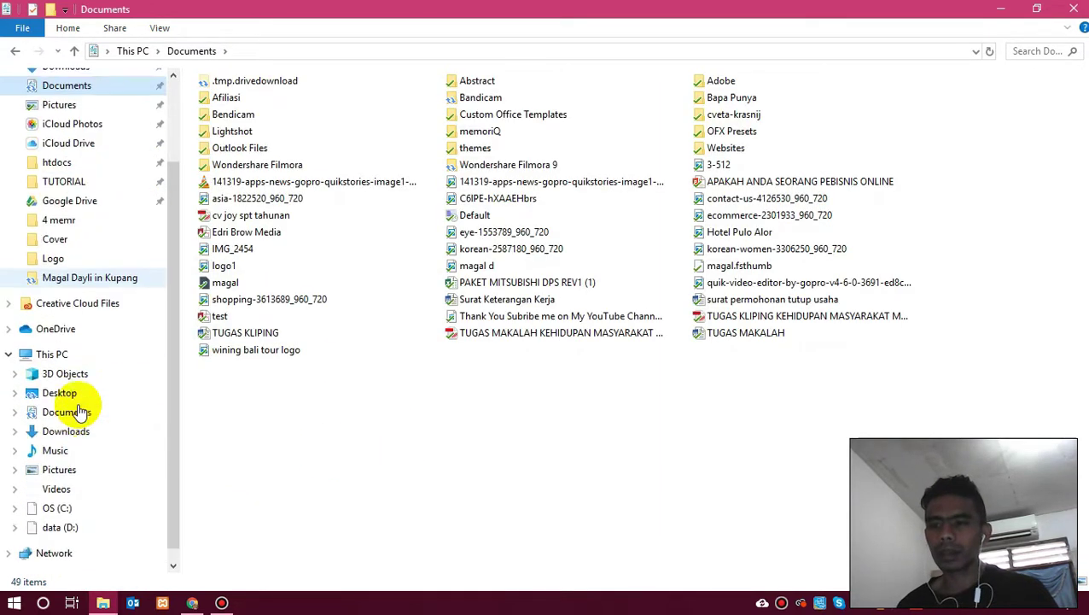
click(72, 521)
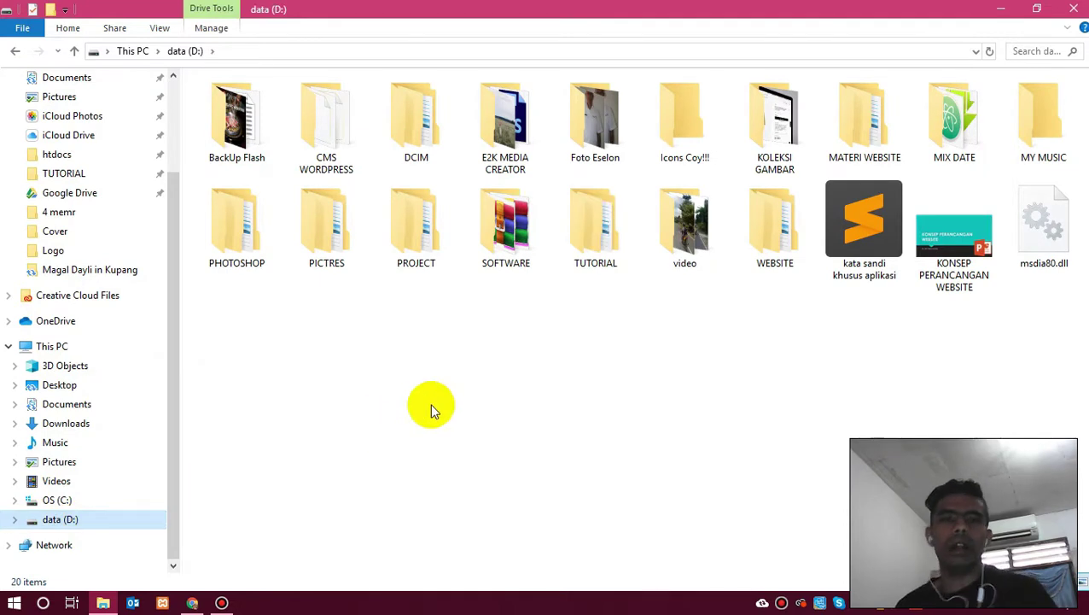
double_click(614, 257)
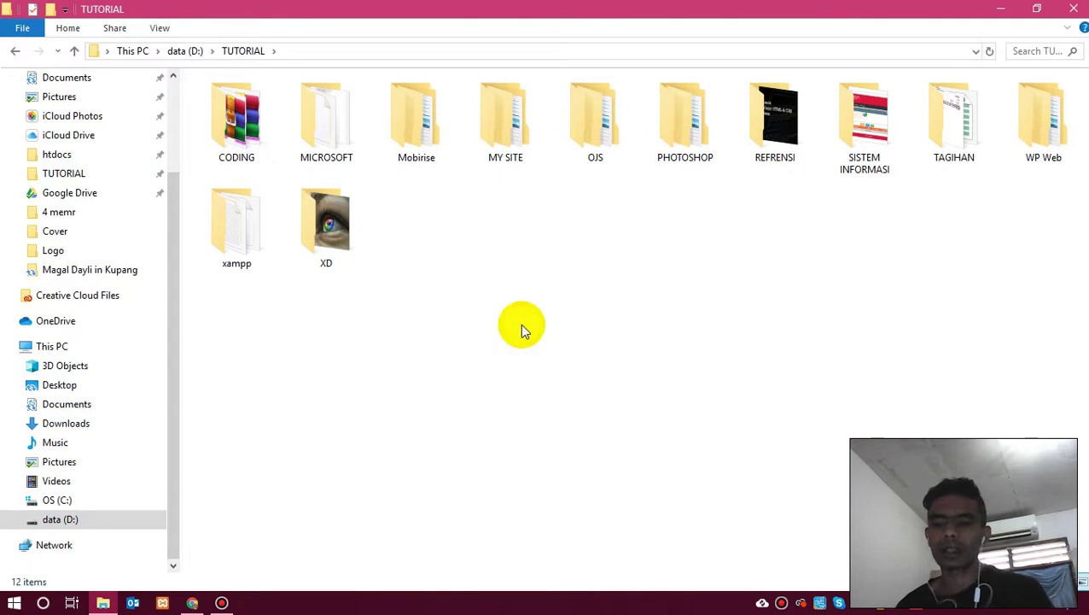
key(ctrl+v)
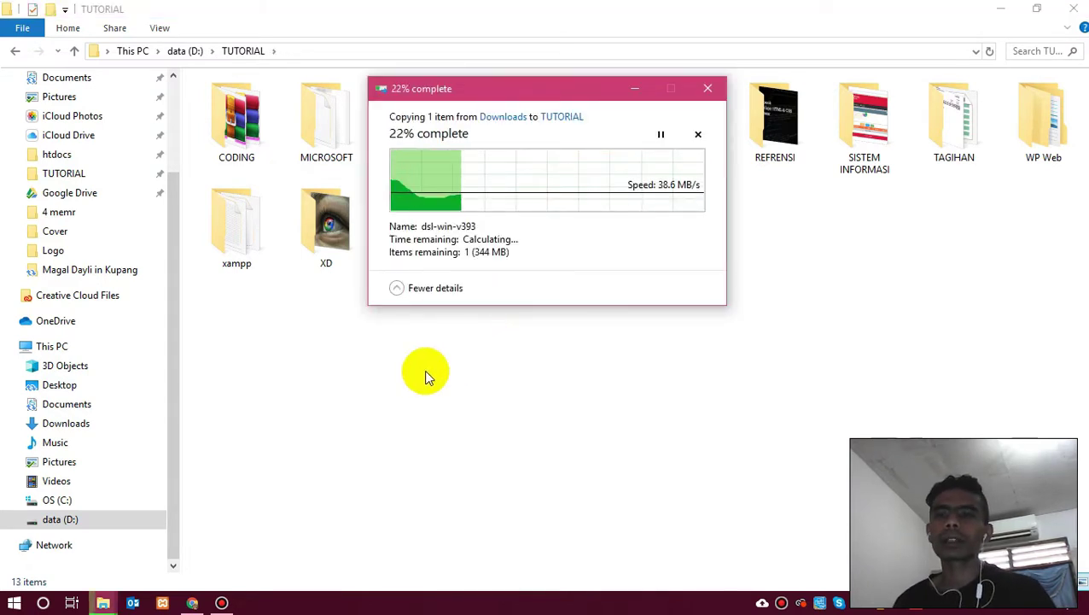
Create a new folder named 'Desktop Serv' inside TUTORIAL.
click(51, 10)
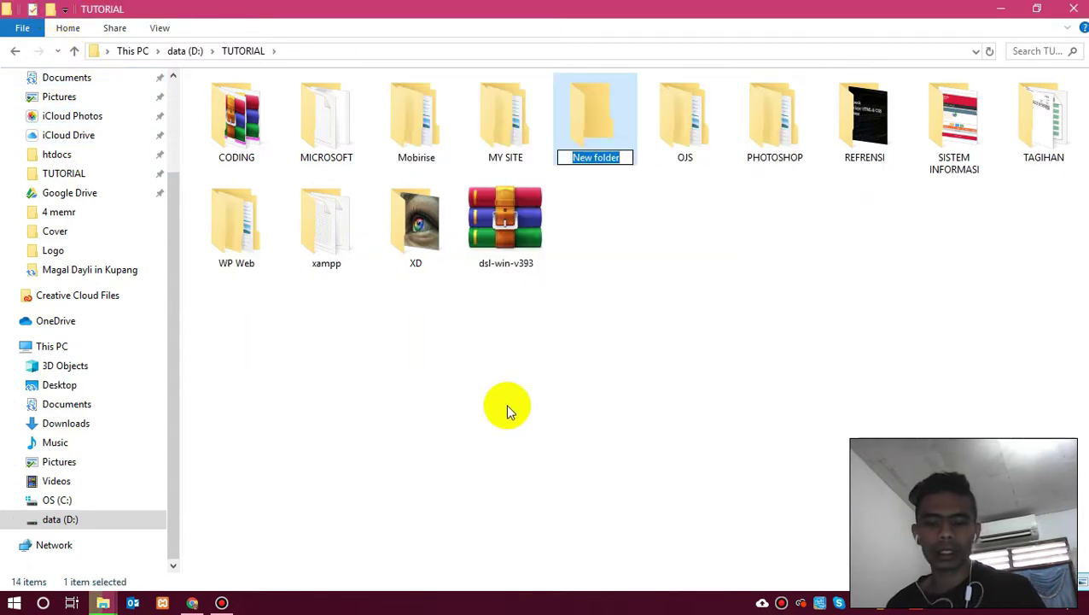
text(Des)
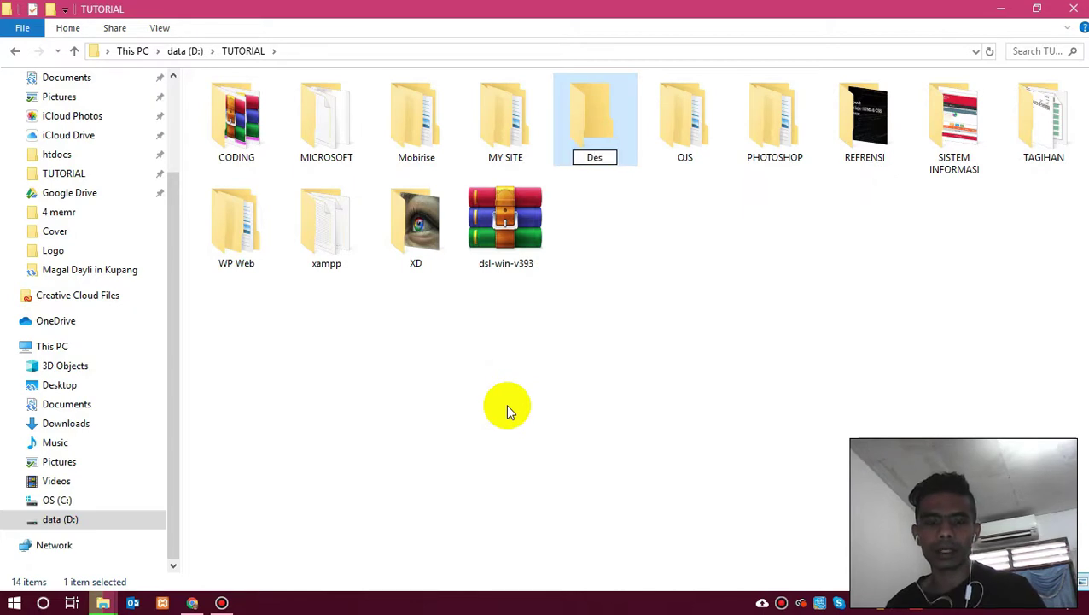
text(ktop Serv)
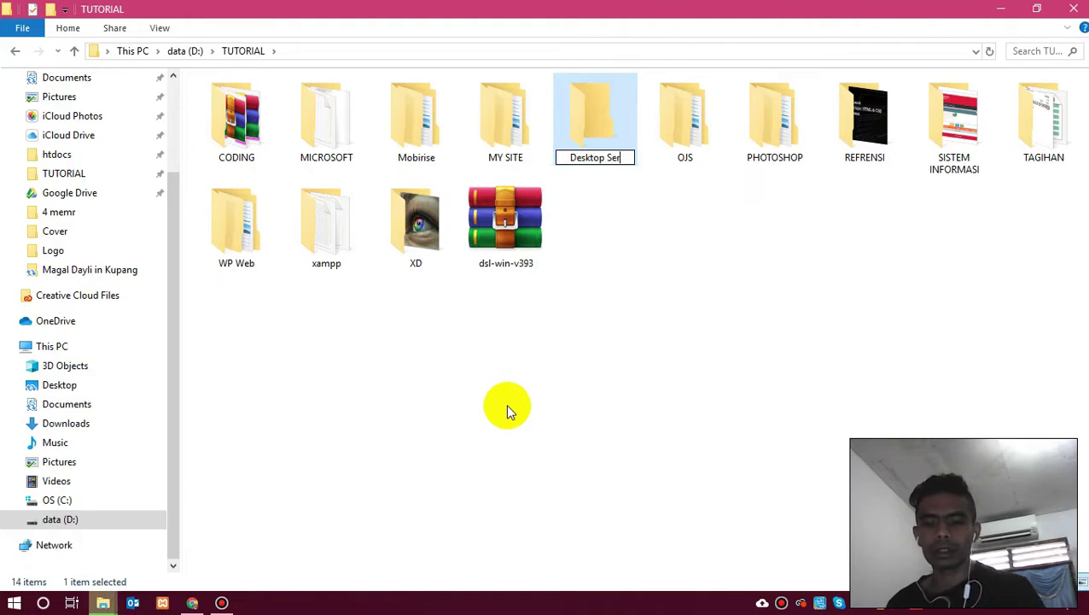
key(Return)
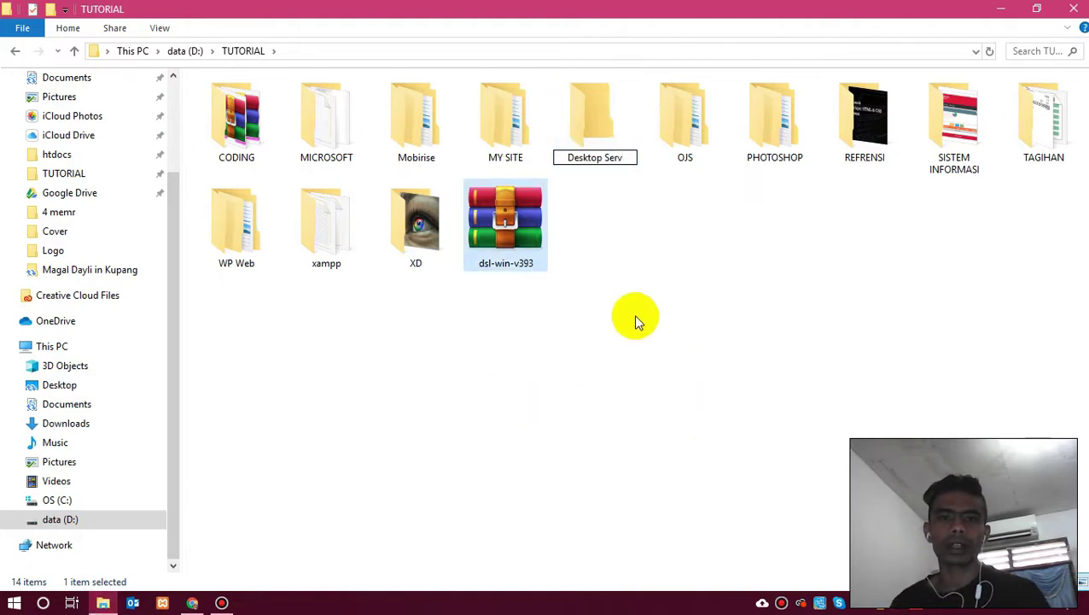
Move the dsl-win-v393 archive into the Desktop Serv folder.
click(516, 246)
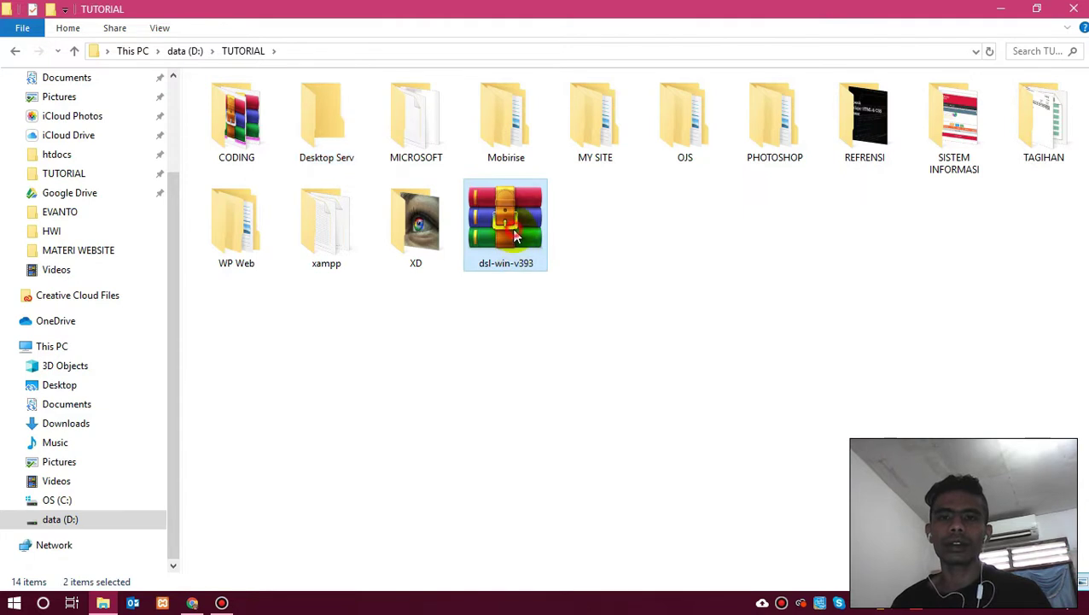
click(672, 362)
drag(518, 242, 333, 146)
Open Desktop Serv and extract the dsl-win-v393 archive there with Extract Here.
double_click(333, 145)
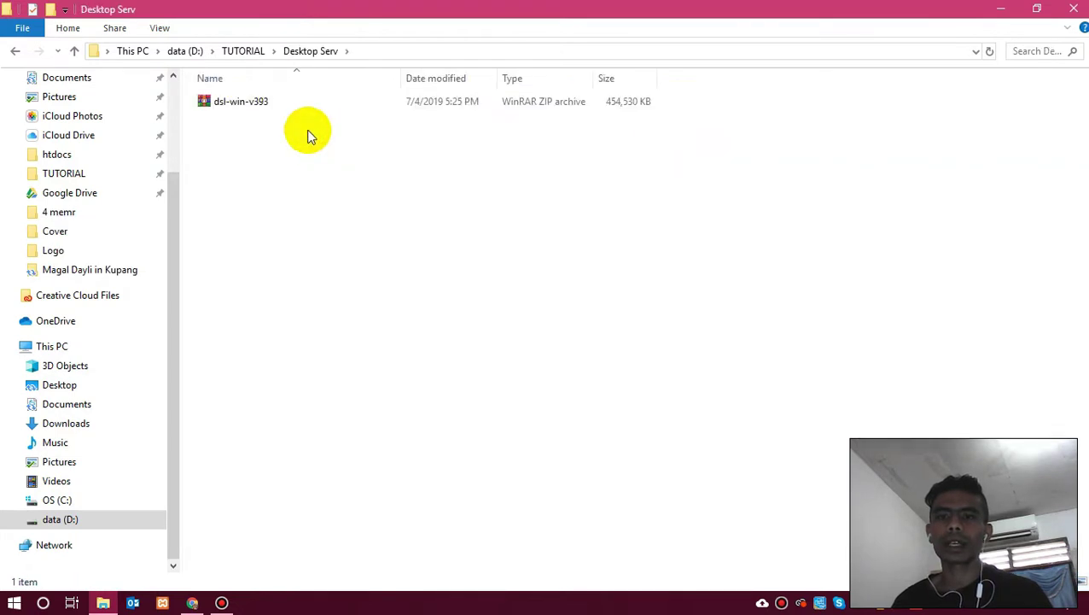
click(240, 110)
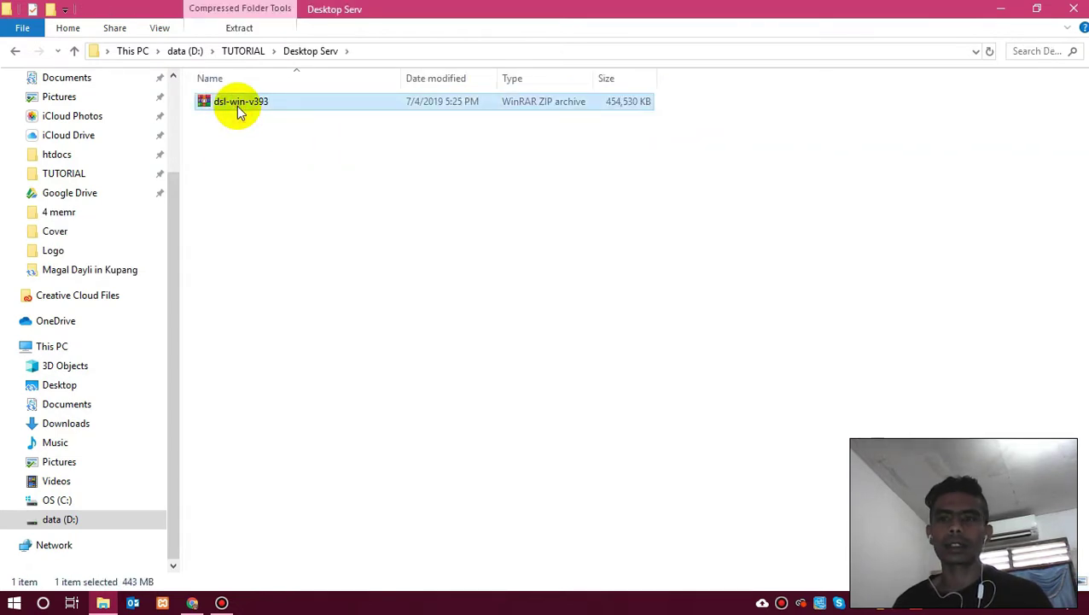
right_click(239, 109)
key(Return)
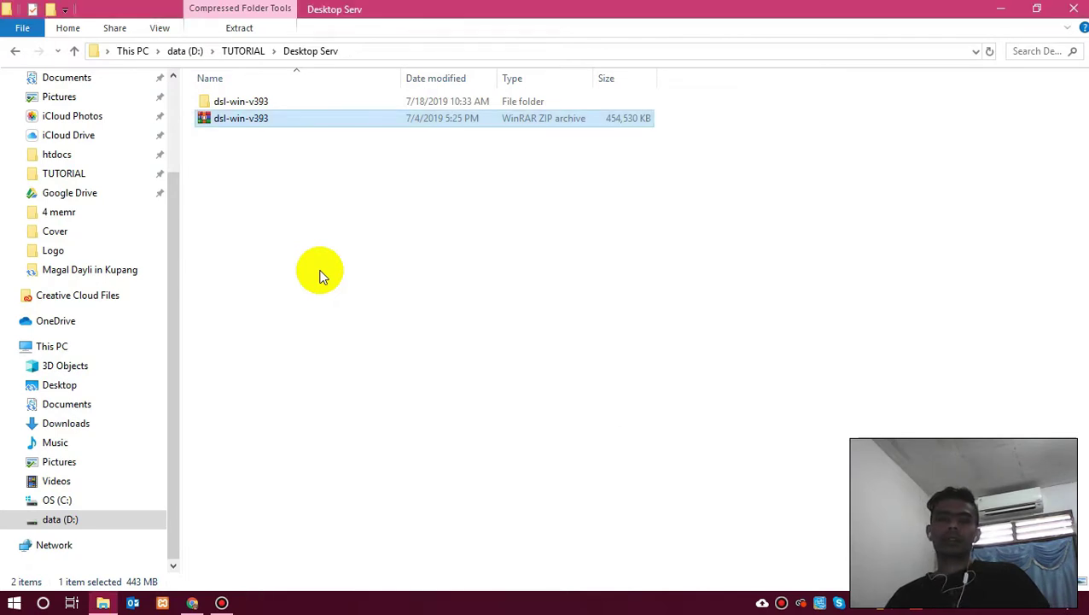
Open the extracted dsl-win-v393 folder and refresh its contents.
key(Up)
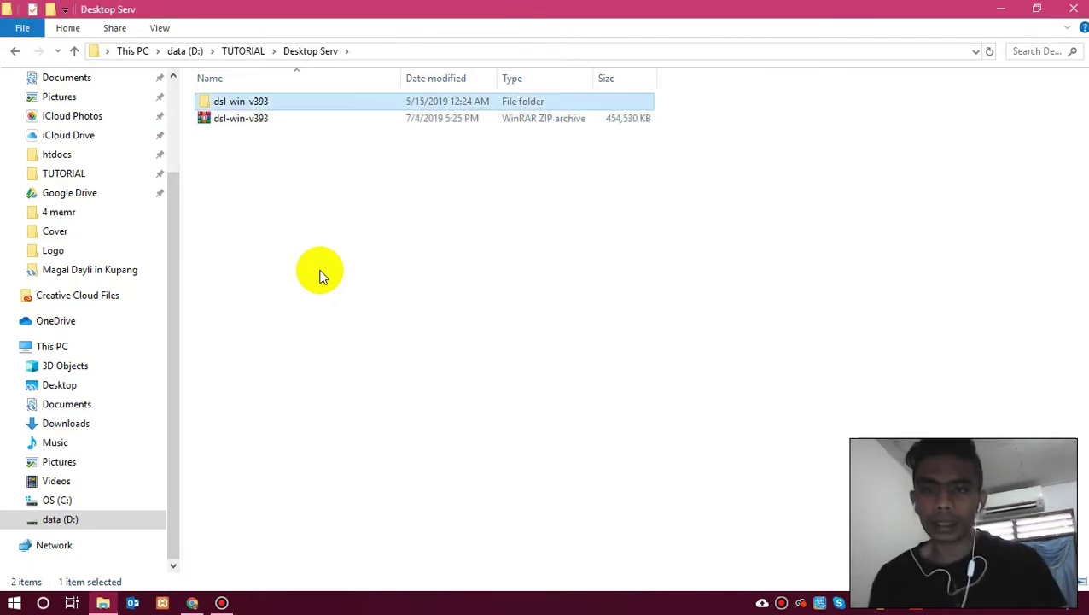
key(Return)
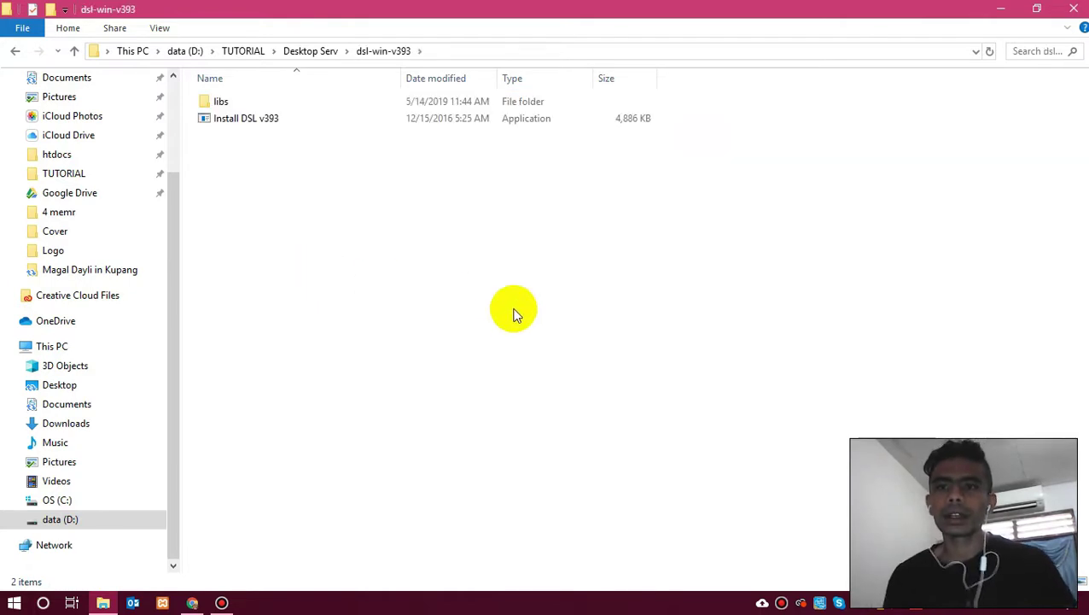
right_click(311, 222)
click(309, 241)
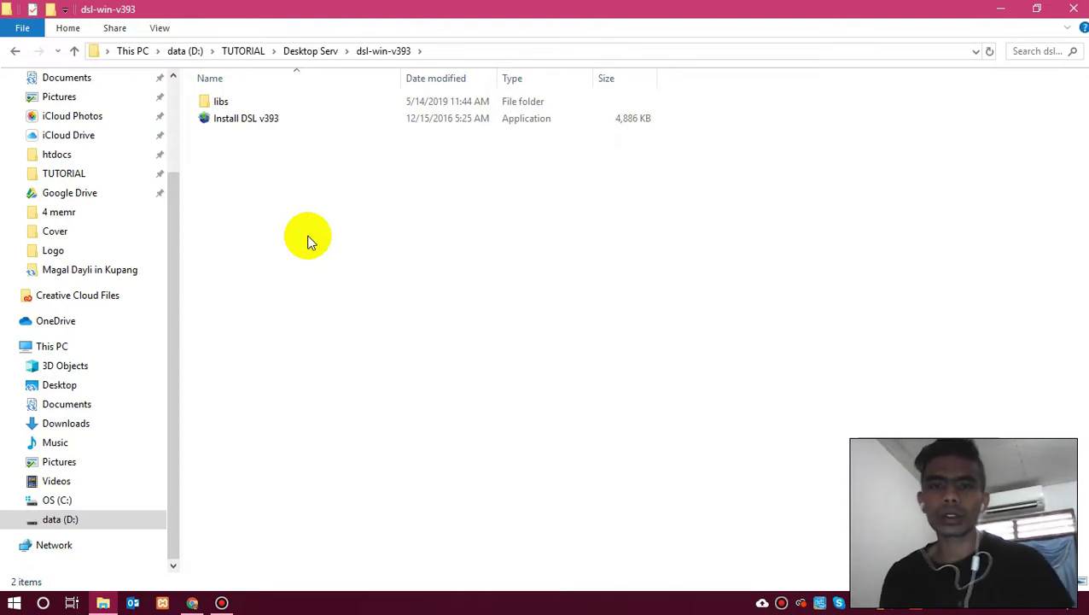
Launch the Install DSL v393 installer from the folder.
click(262, 123)
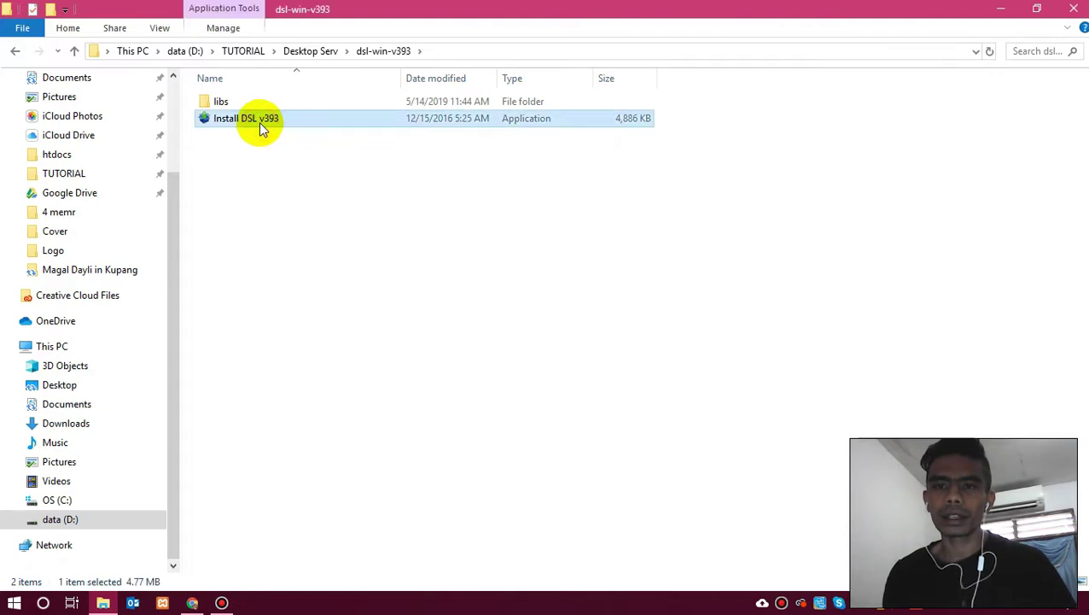
double_click(261, 124)
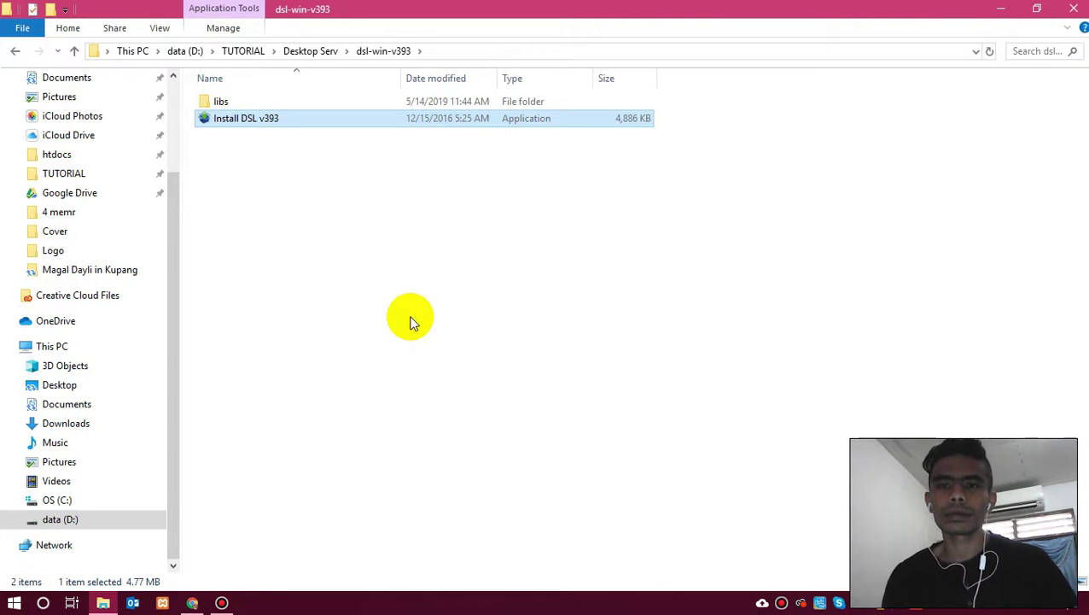
right_click(303, 197)
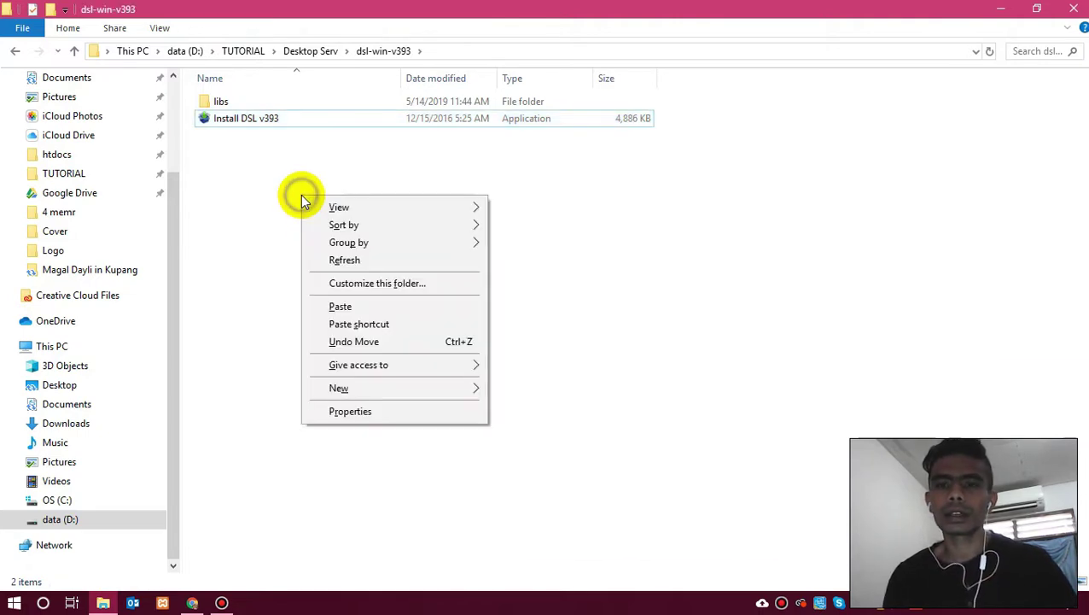
click(365, 259)
double_click(245, 117)
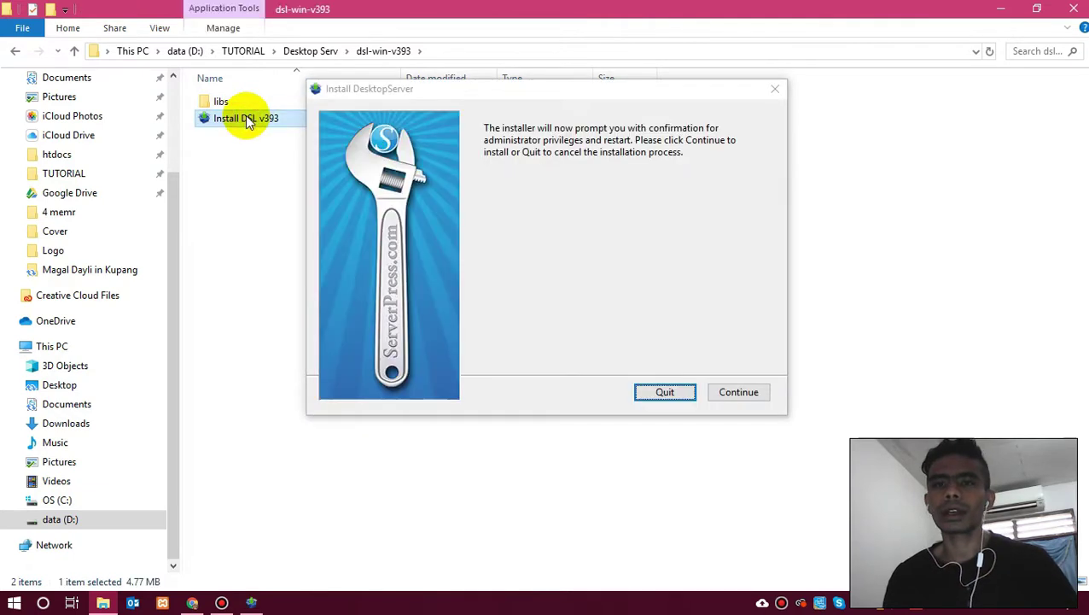
Continue with administrator privileges, accept the license, and start a New DesktopServer Installation.
drag(583, 90, 554, 163)
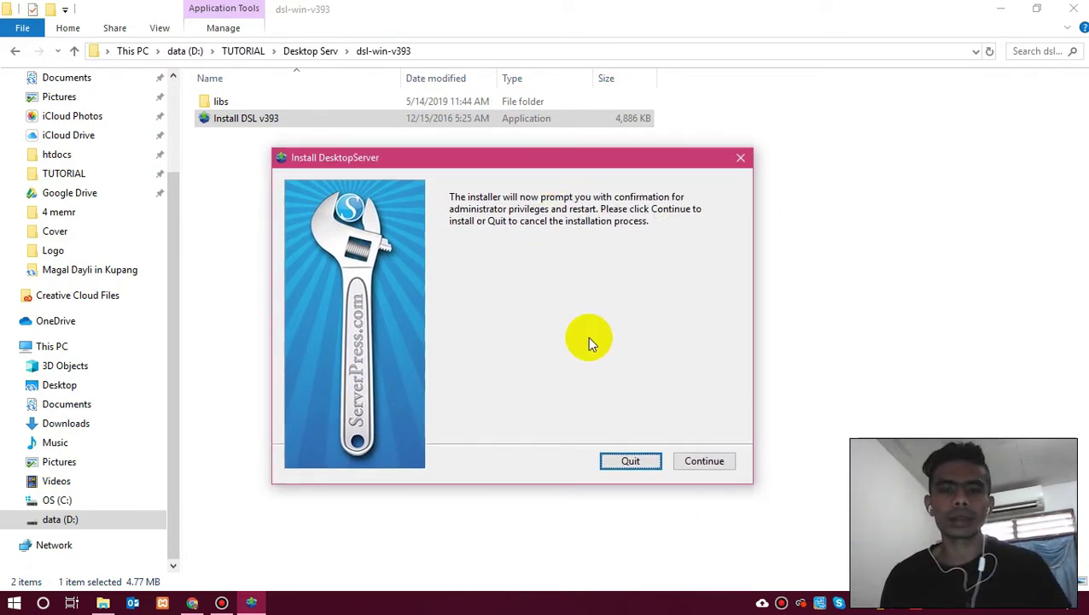
click(705, 461)
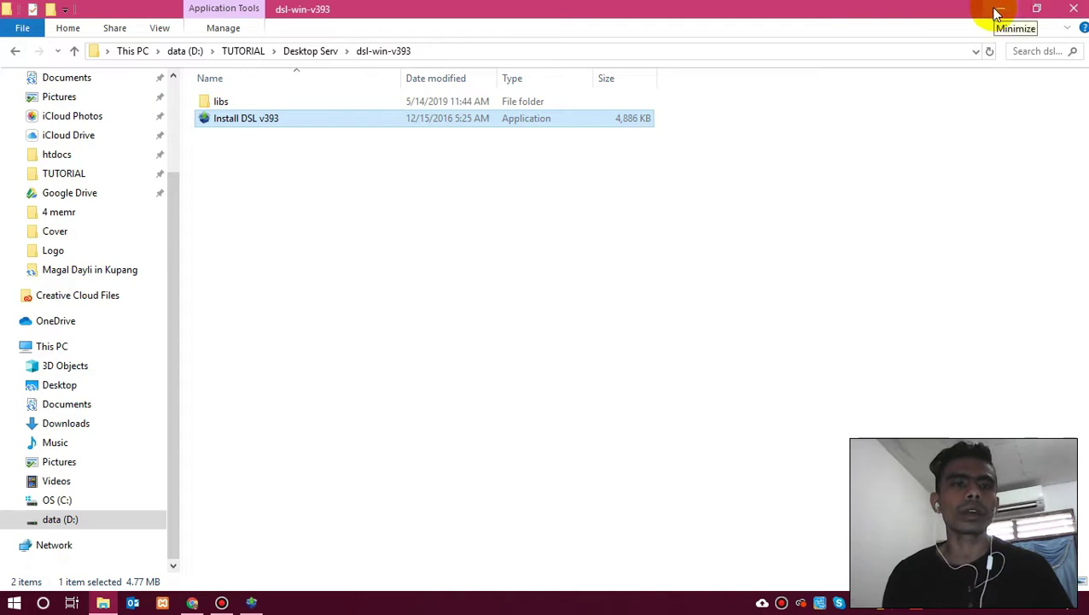
click(997, 12)
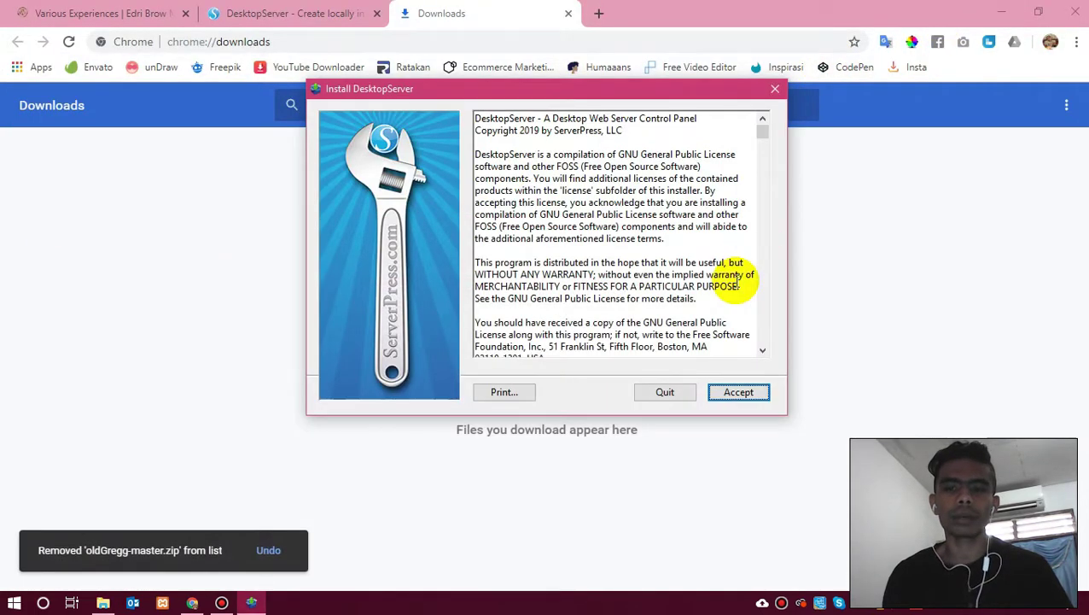
click(735, 398)
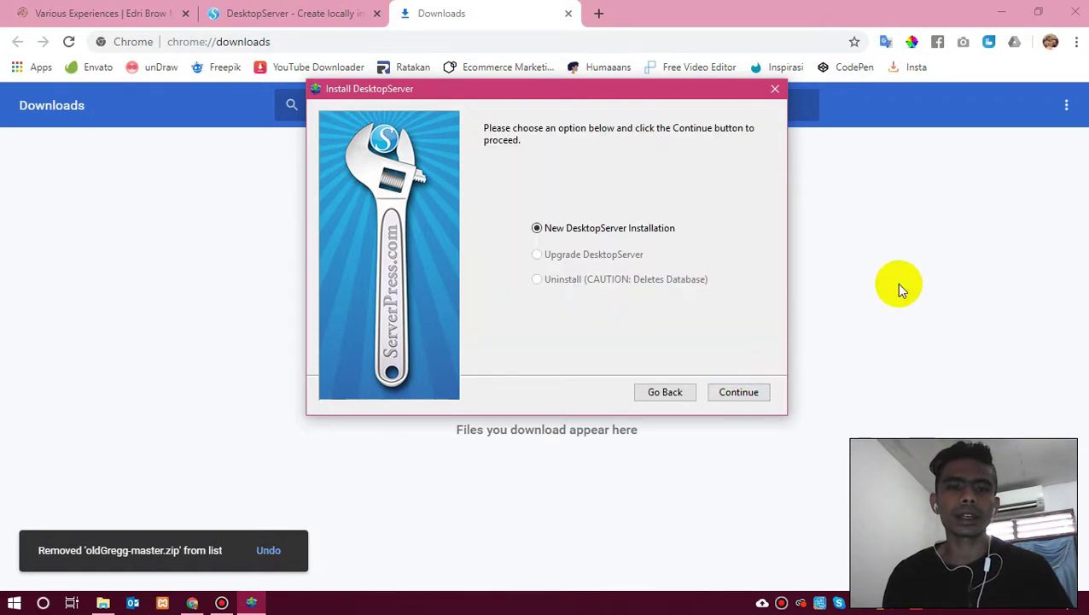
click(1002, 11)
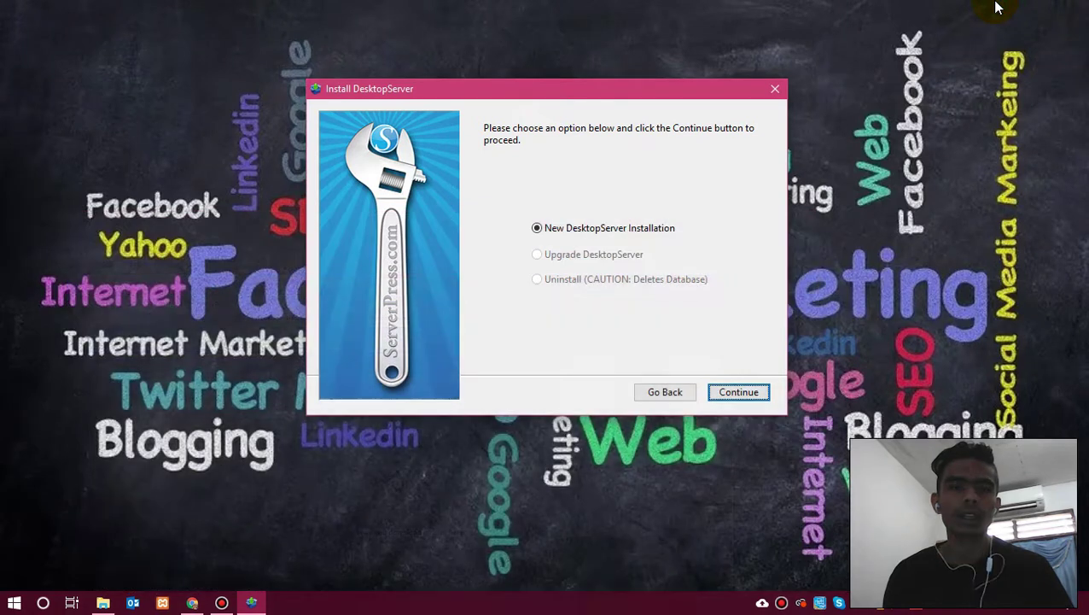
click(738, 392)
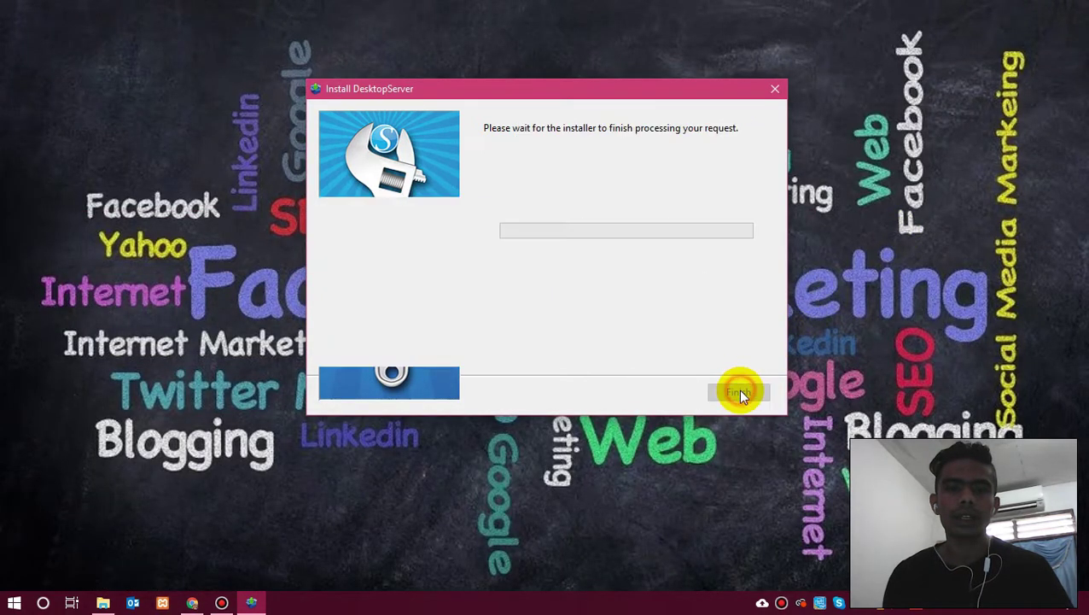
Reposition the installer window, refresh the desktop, and close the streaming app's settings.
drag(596, 88, 356, 245)
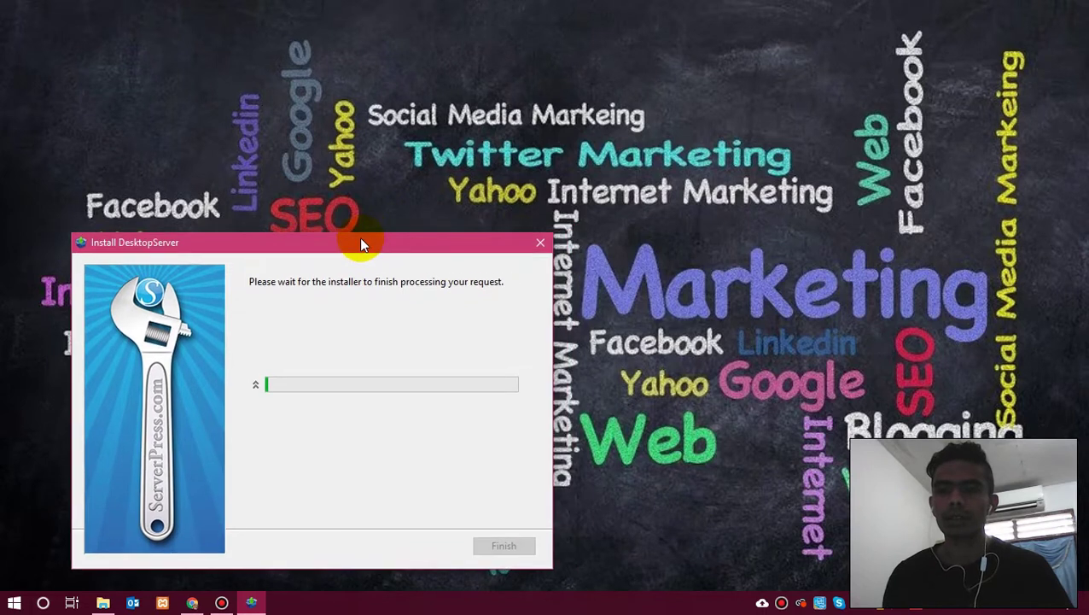
right_click(251, 40)
click(299, 85)
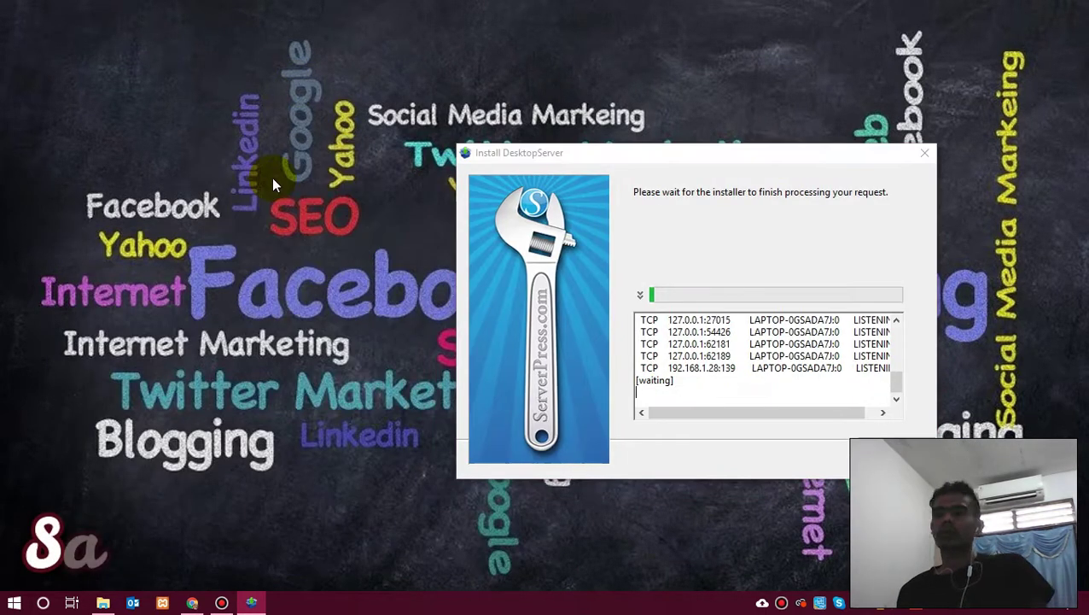
right_click(193, 272)
mouse_move(248, 284)
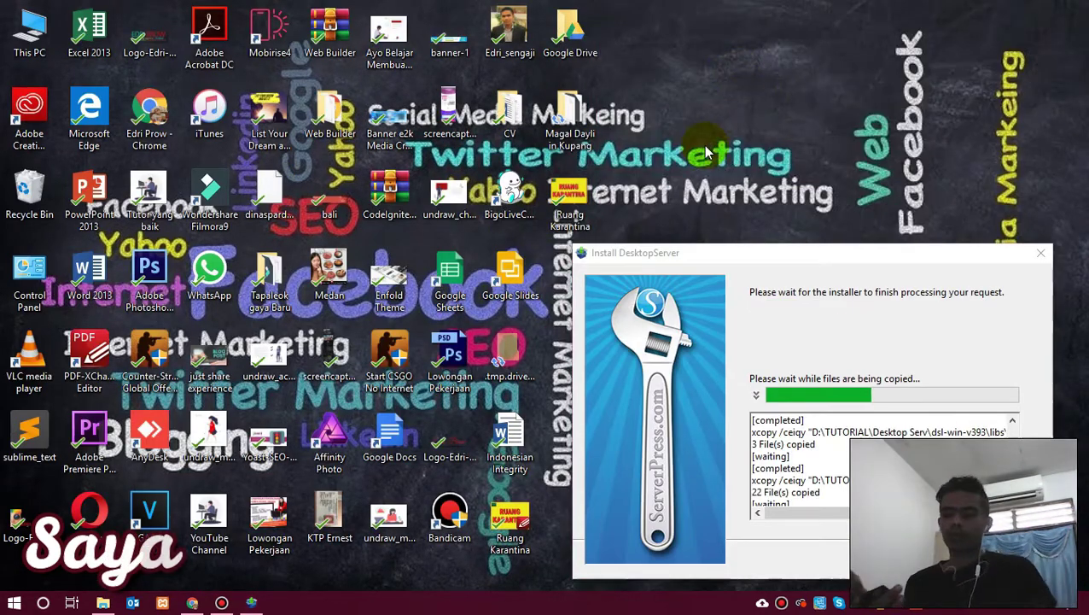
click(744, 32)
click(555, 385)
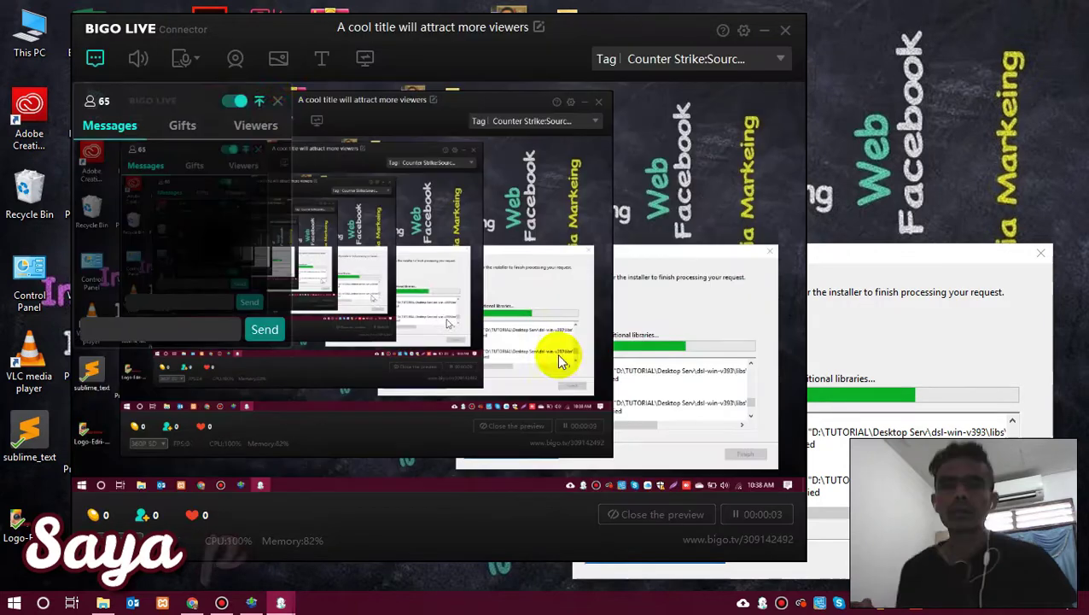
click(556, 353)
drag(785, 243, 791, 146)
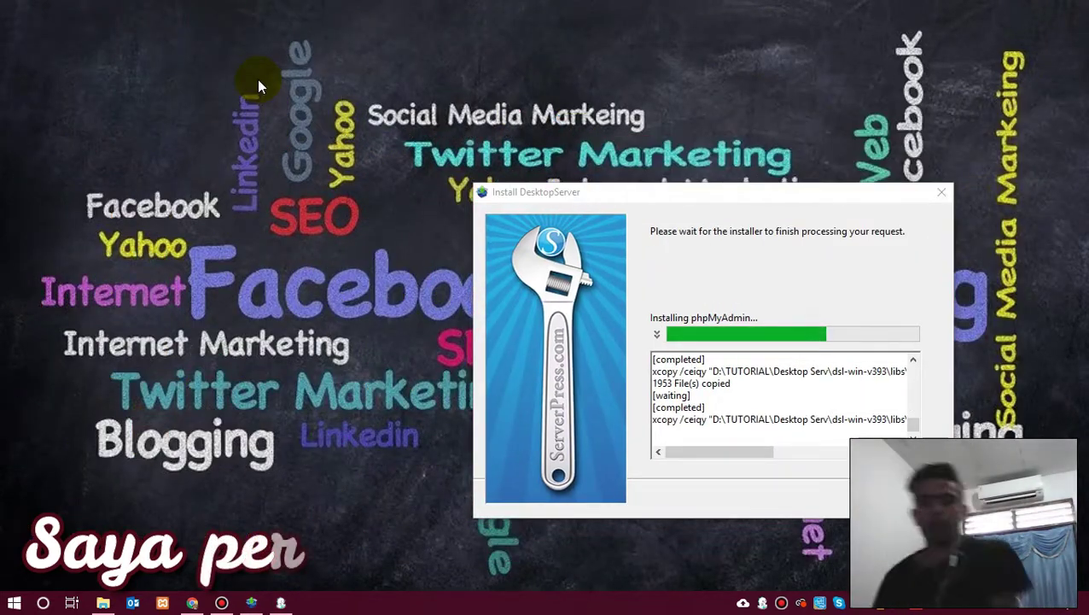
Search YouTube for 'i dont wanna talk about it' and open the song video.
click(405, 16)
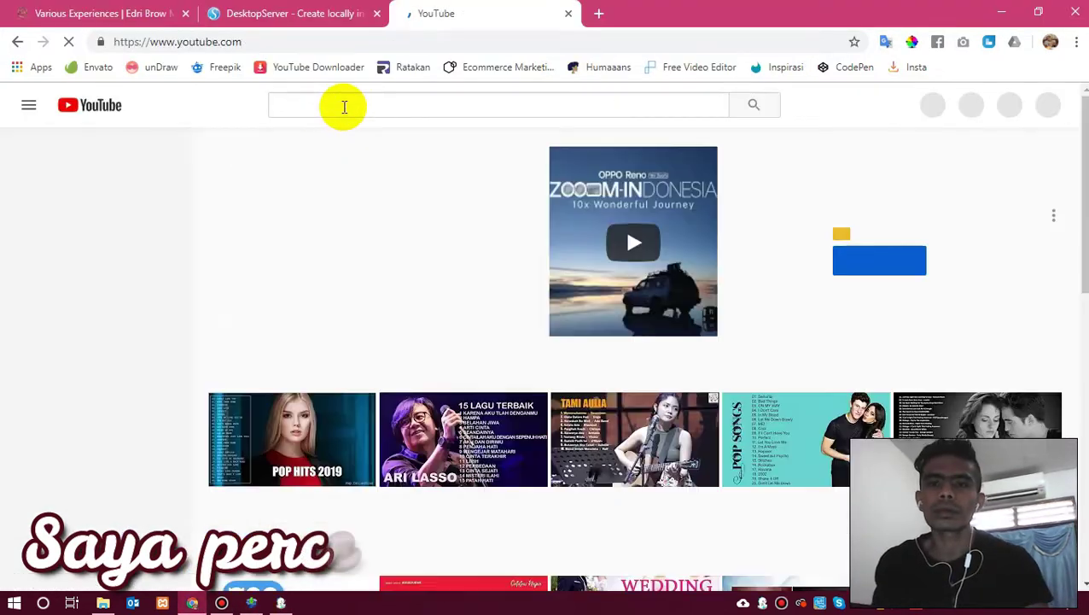
click(341, 104)
text(i dont wanna talk about it)
key(Return)
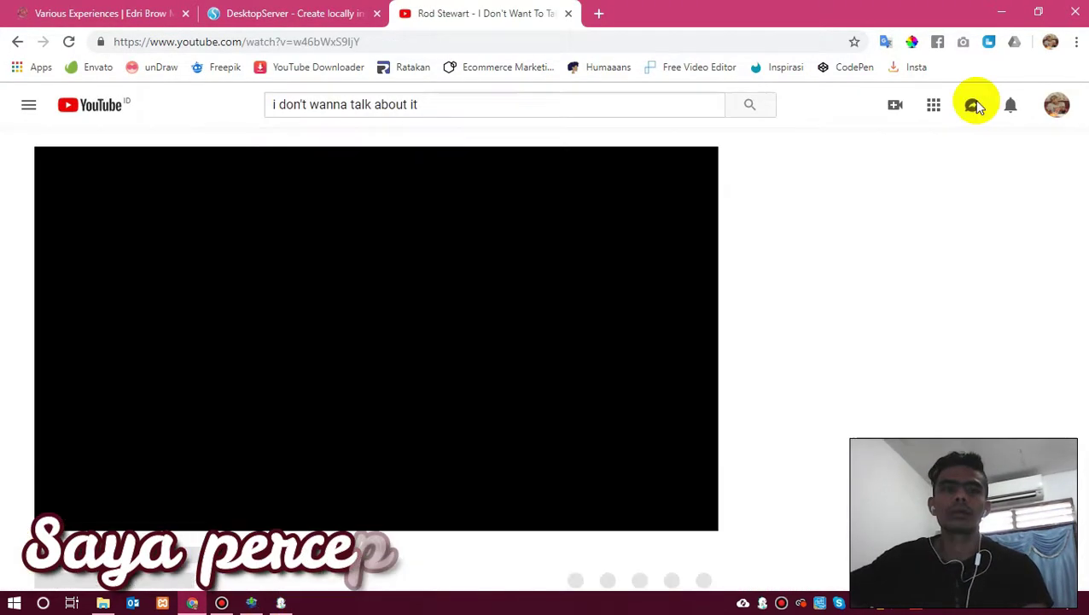
click(192, 605)
click(193, 605)
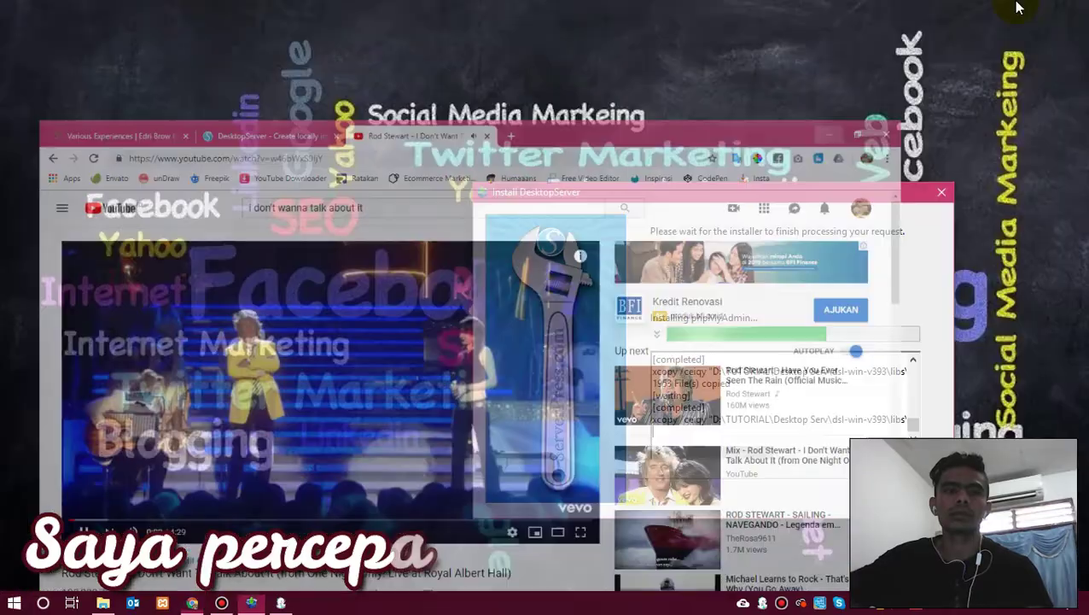
click(253, 603)
Rearrange the installer and browser windows while plugins install.
drag(705, 196, 826, 266)
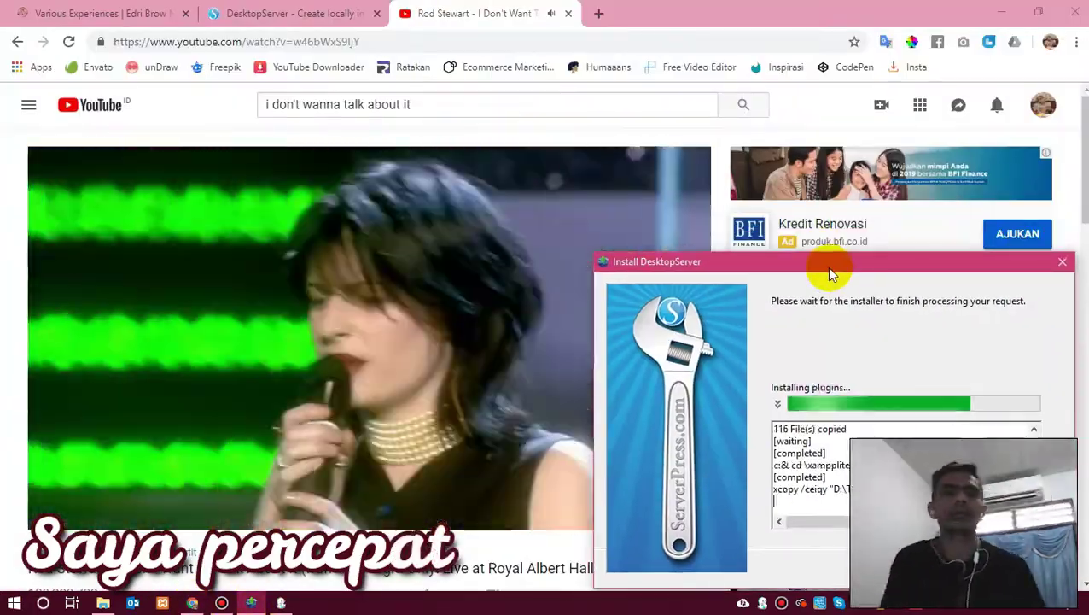
drag(826, 267, 805, 232)
click(622, 98)
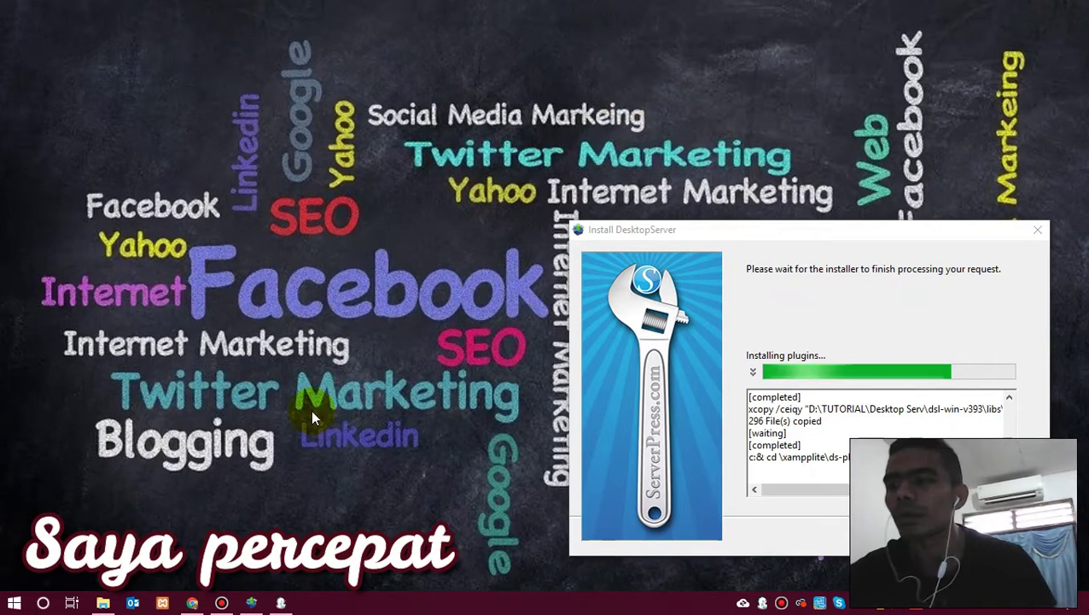
click(192, 603)
click(251, 602)
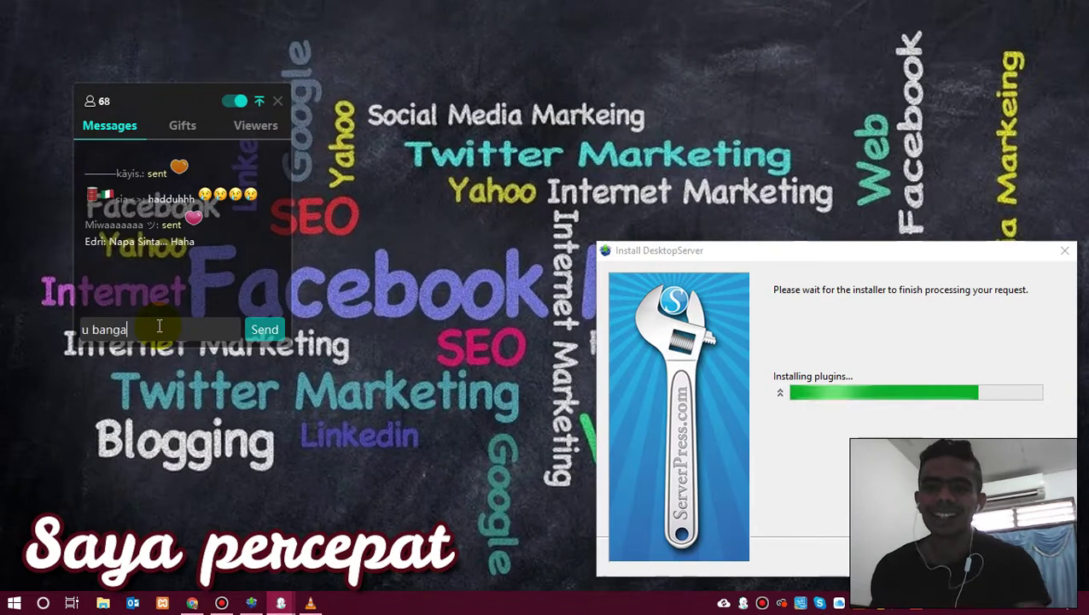
Send the chat message 'Subscribe yah' and move the recycle progress dialog aside.
text(Subscribe yah)
key(Return)
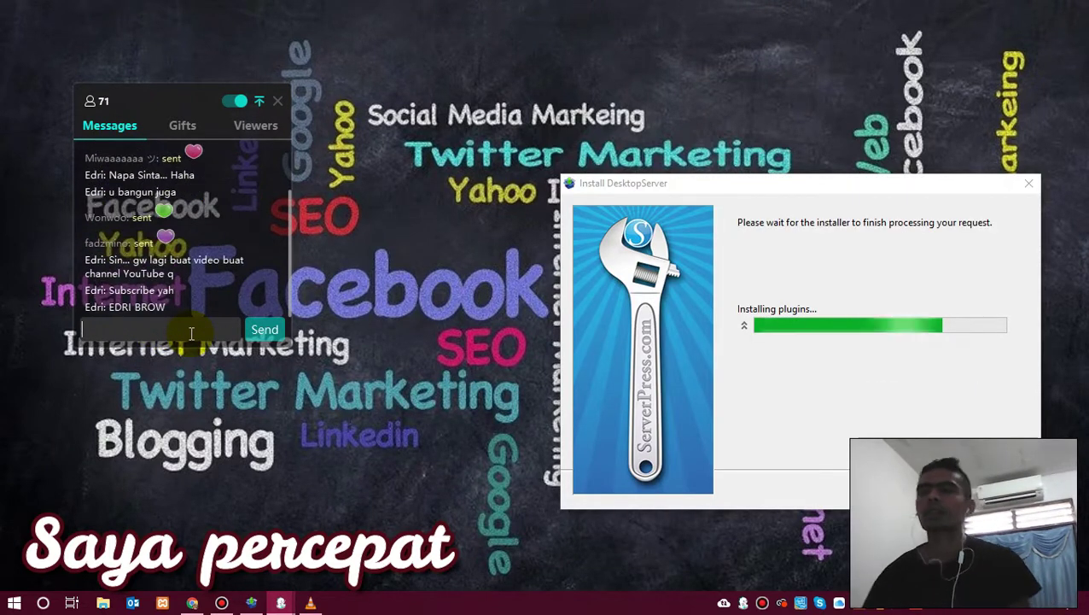
click(256, 124)
click(109, 125)
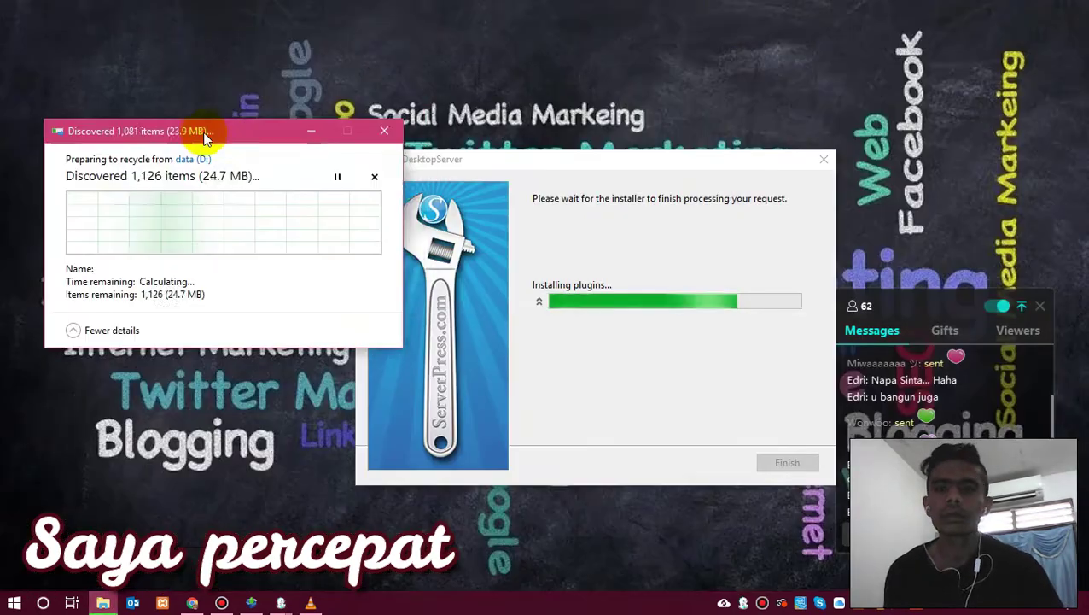
drag(207, 134, 213, 170)
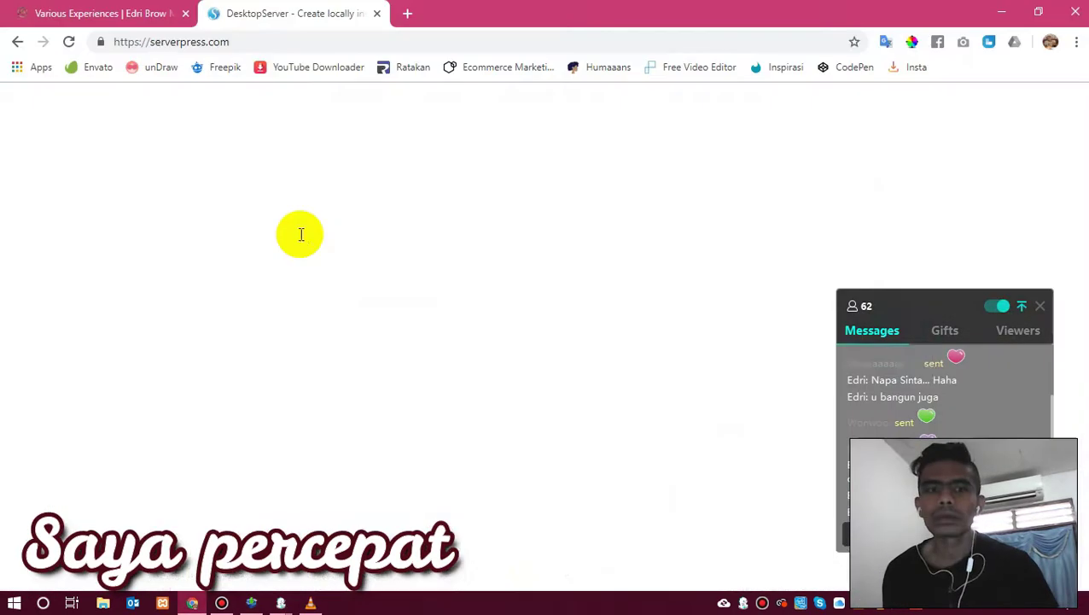
Check the ServerPress tab and toggle between Chrome and the installer to monitor progress.
scroll(383, 298, down, 15)
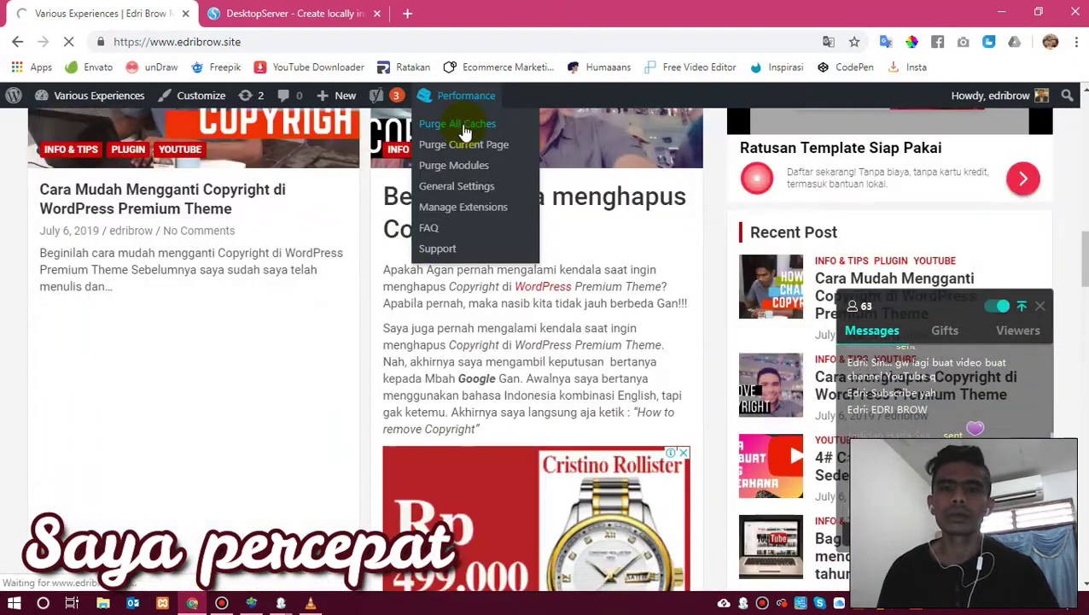
click(250, 604)
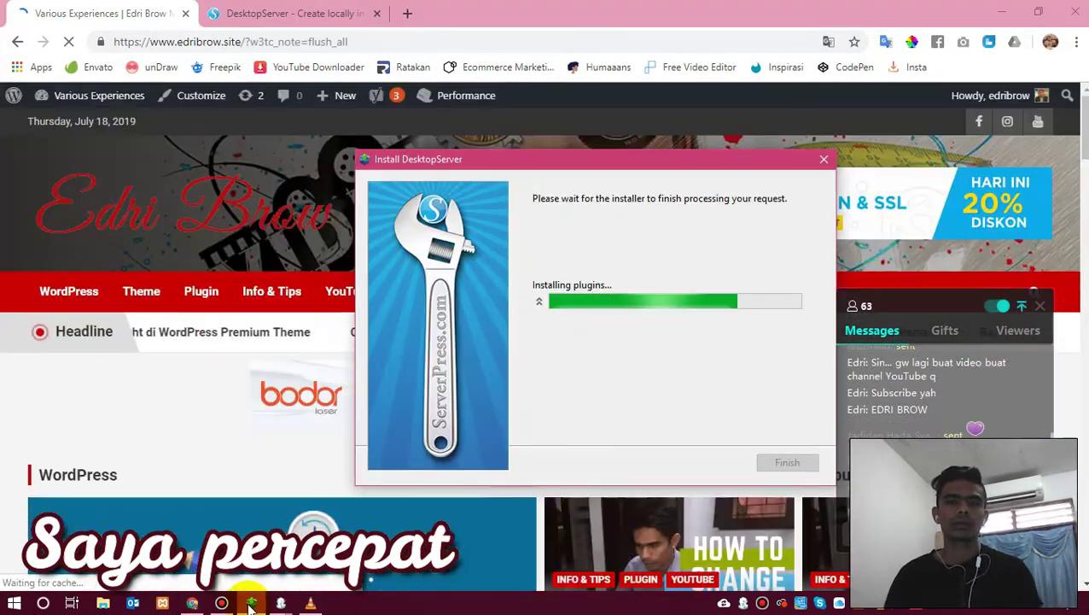
click(290, 13)
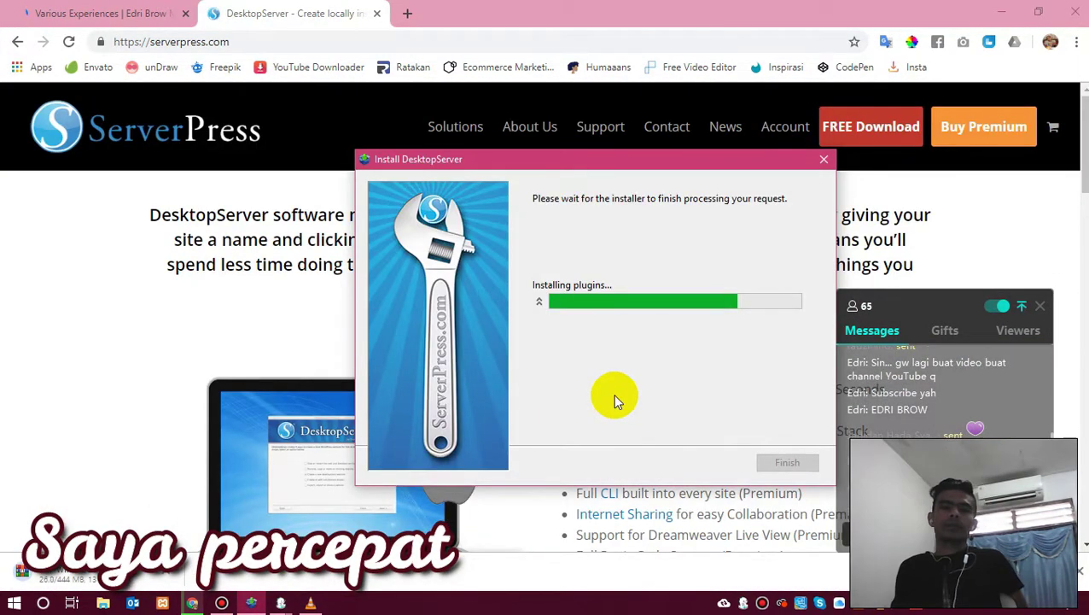
click(191, 605)
click(191, 605)
click(192, 605)
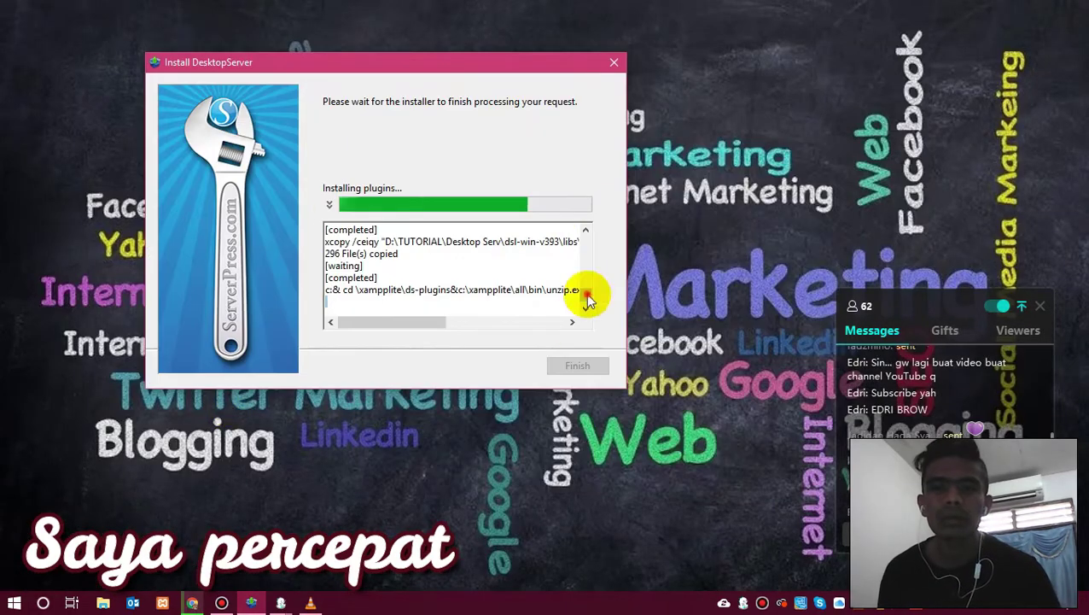
click(192, 605)
click(251, 604)
Browse the edribrow site's comments admin and a commented post, then minimize Chrome.
click(94, 13)
scroll(322, 341, down, 5)
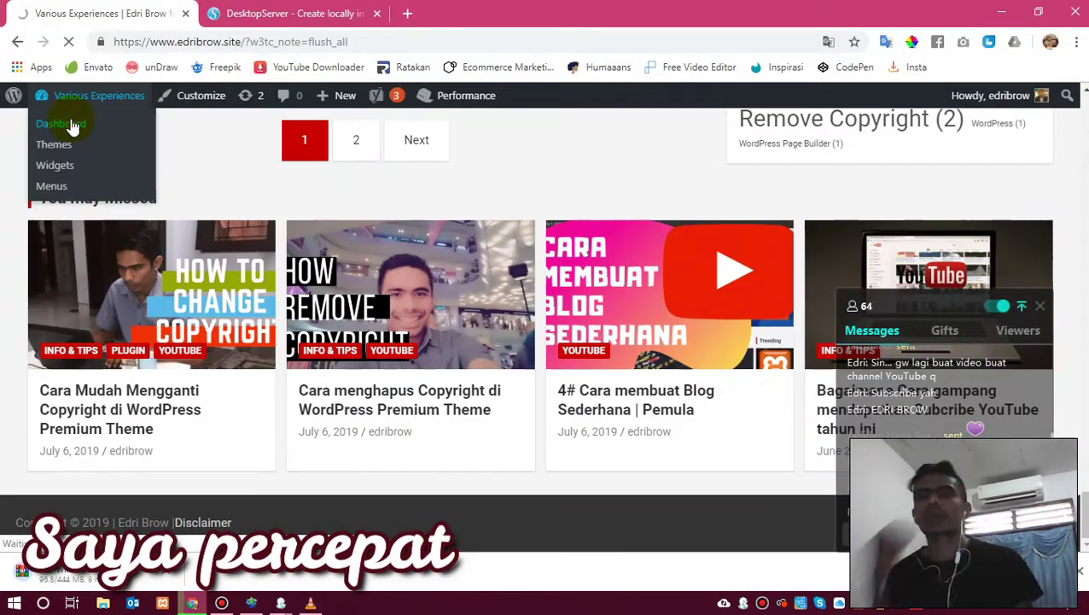
click(69, 119)
click(53, 279)
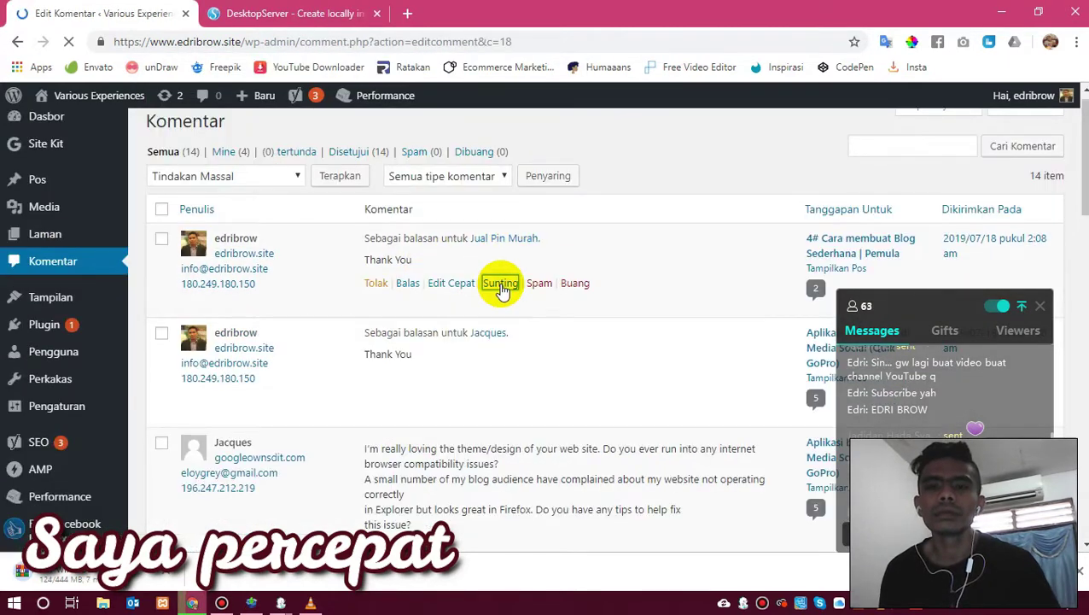
click(501, 283)
click(316, 175)
scroll(398, 294, up, 5)
scroll(398, 293, up, 3)
scroll(397, 287, down, 10)
click(251, 605)
click(221, 603)
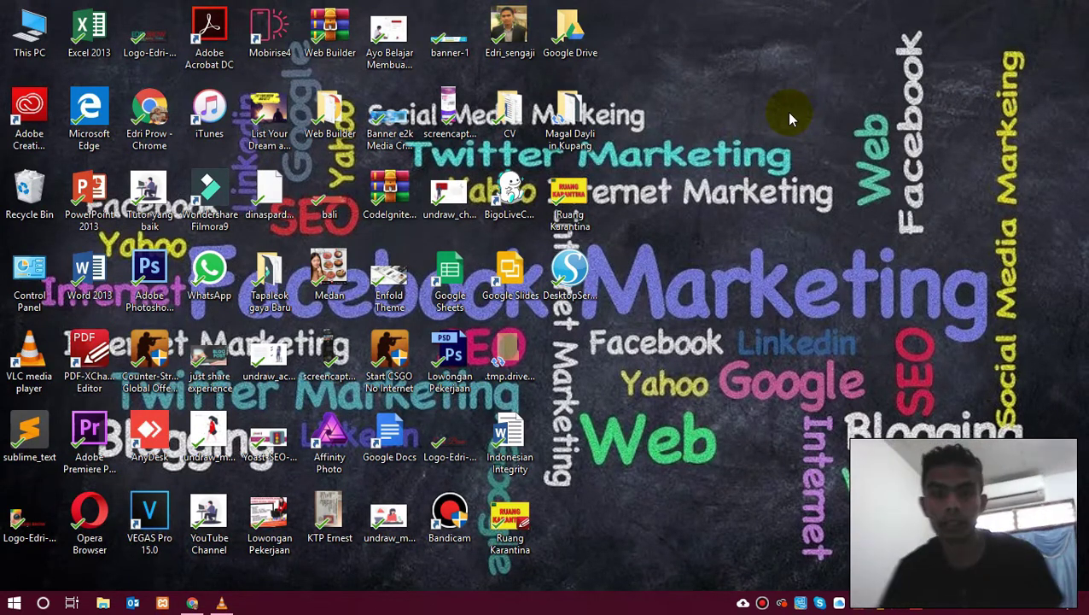
Launch DesktopServer from its desktop shortcut.
click(584, 267)
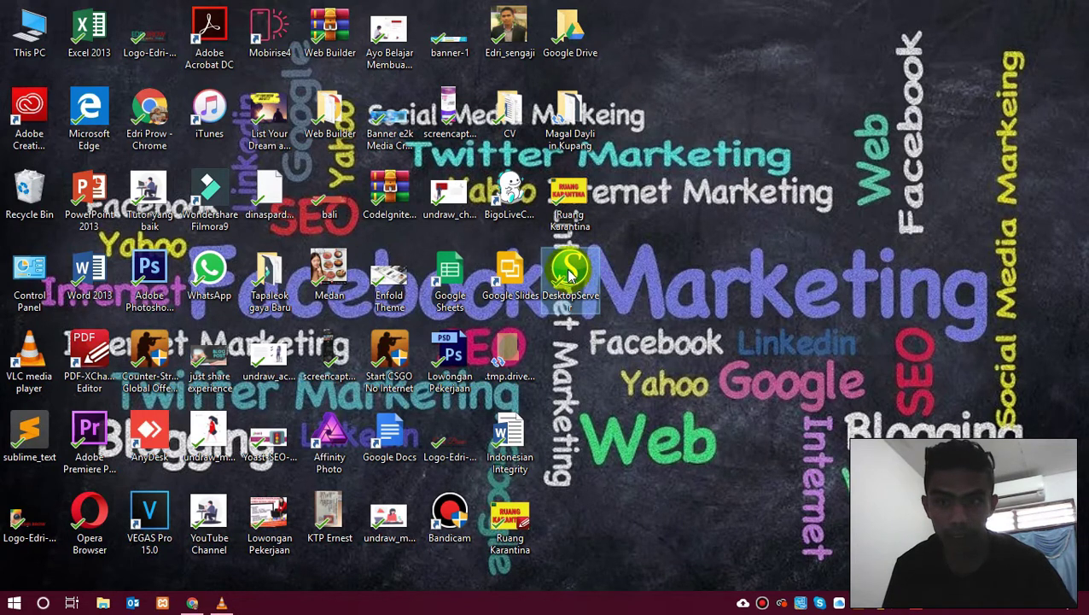
double_click(572, 273)
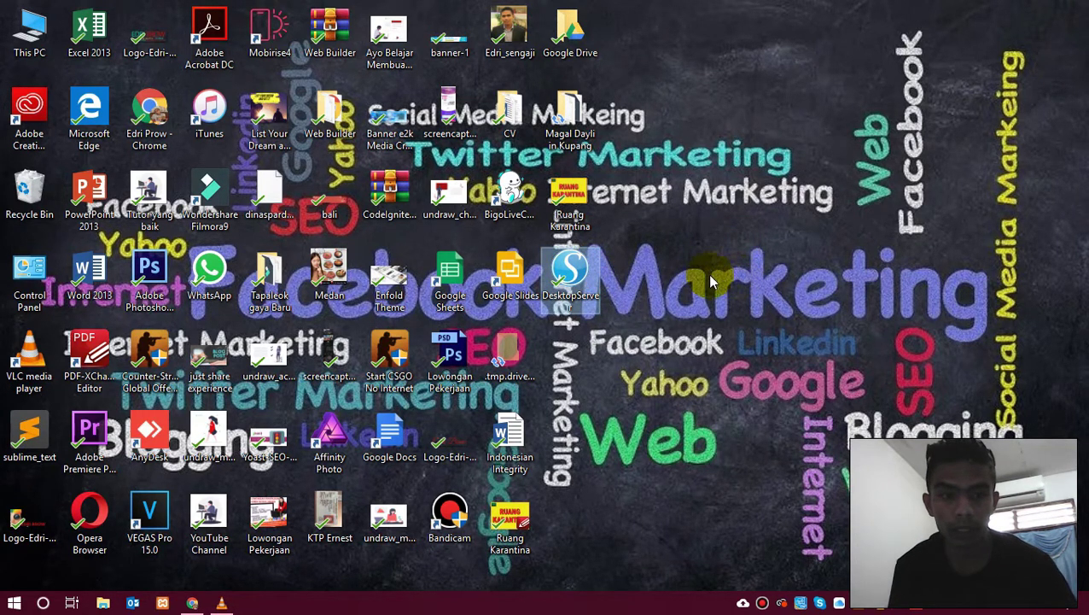
click(578, 274)
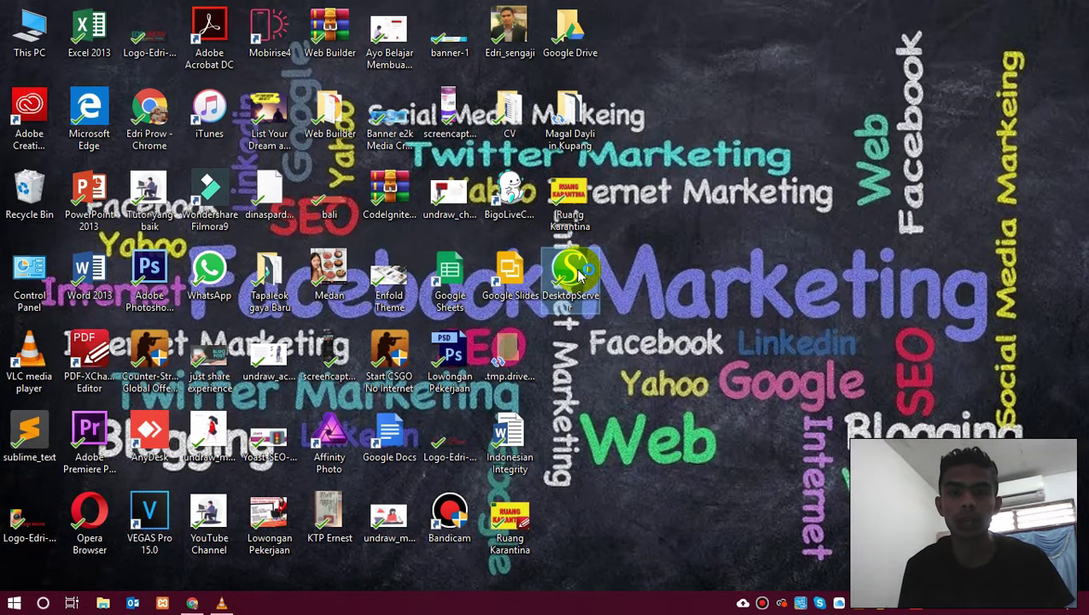
double_click(578, 273)
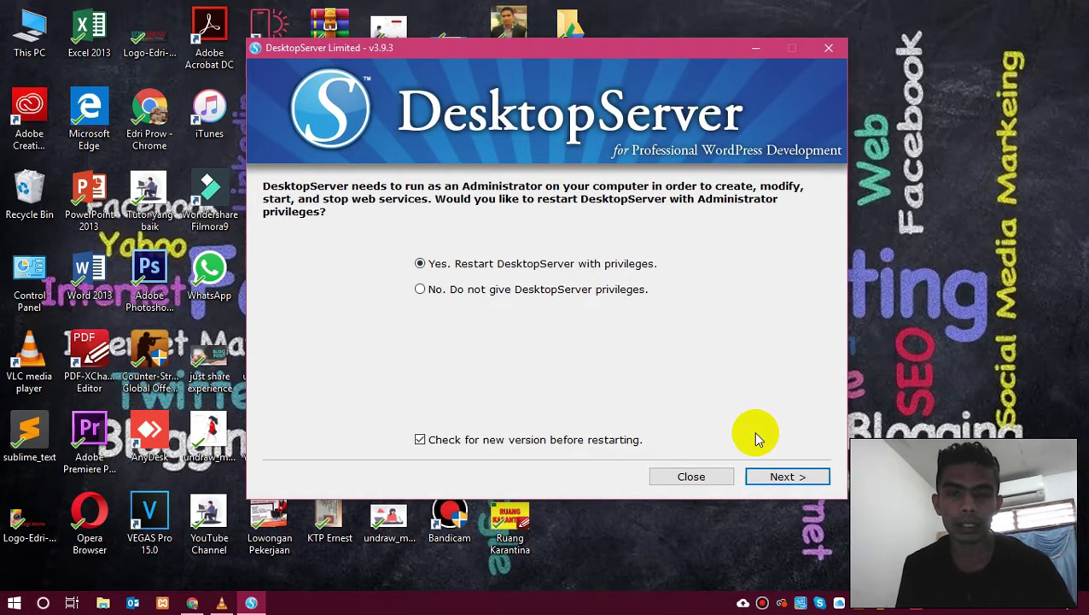
Choose 'Yes. Restart DesktopServer with privileges' and proceed with the restart.
click(775, 476)
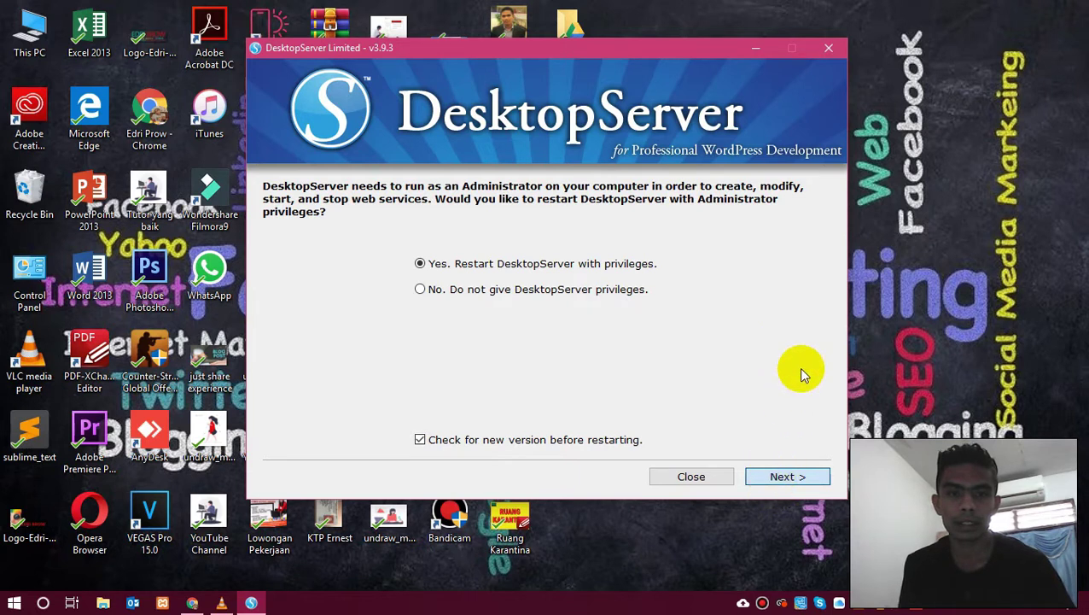
right_click(968, 197)
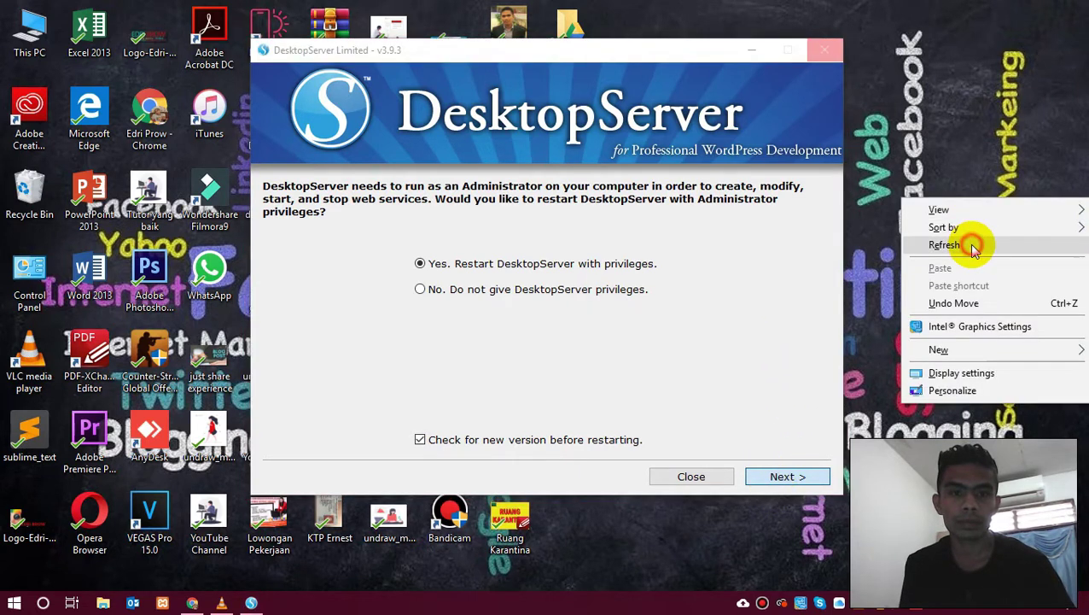
click(944, 245)
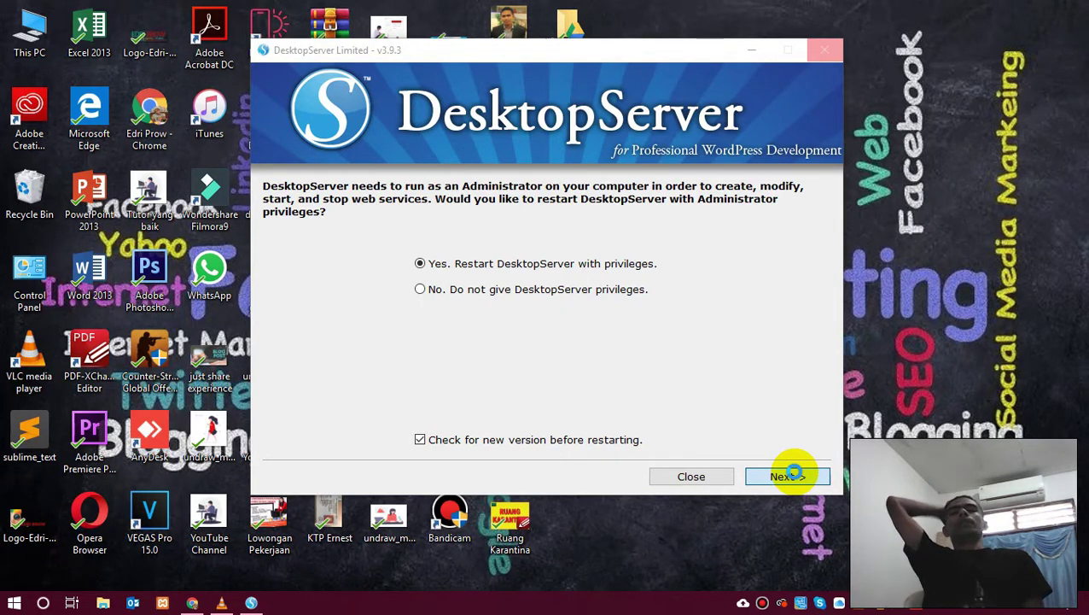
click(787, 475)
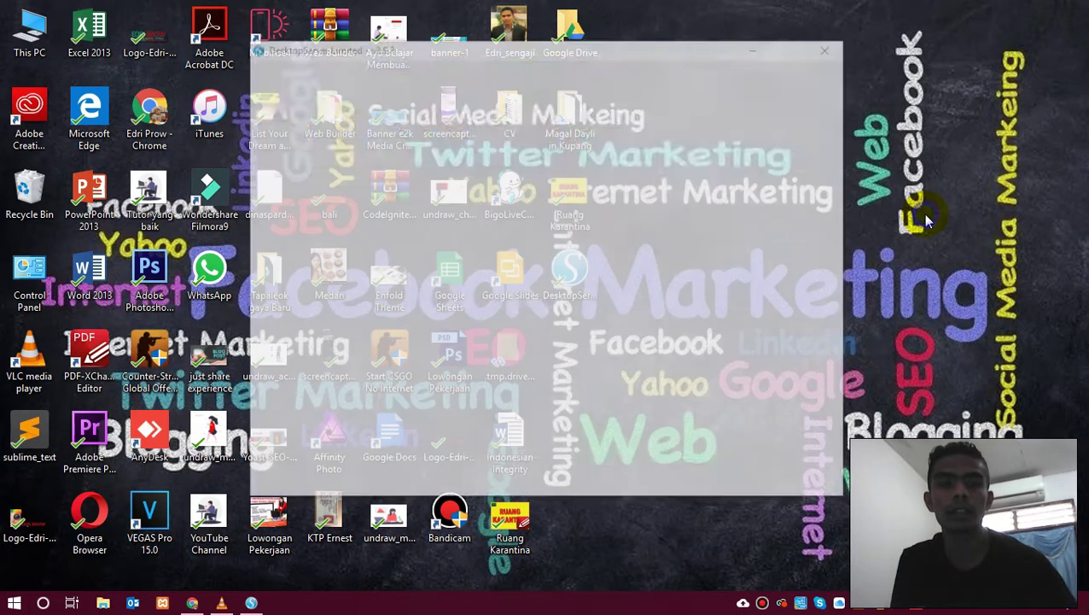
Start the Apache and MySQL services, then choose Create a new development website.
right_click(923, 216)
click(957, 265)
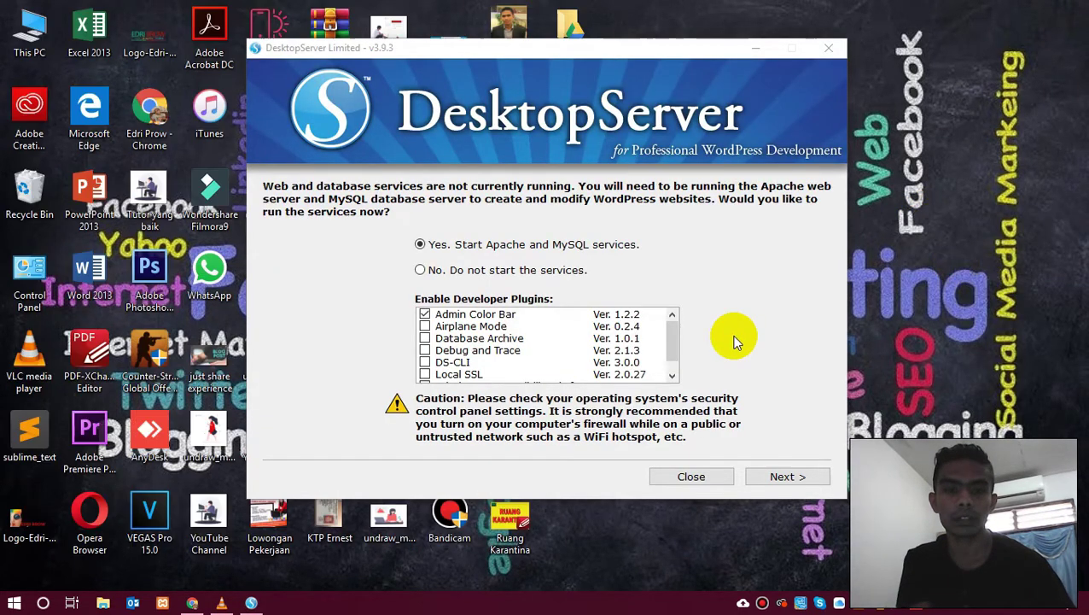
click(777, 483)
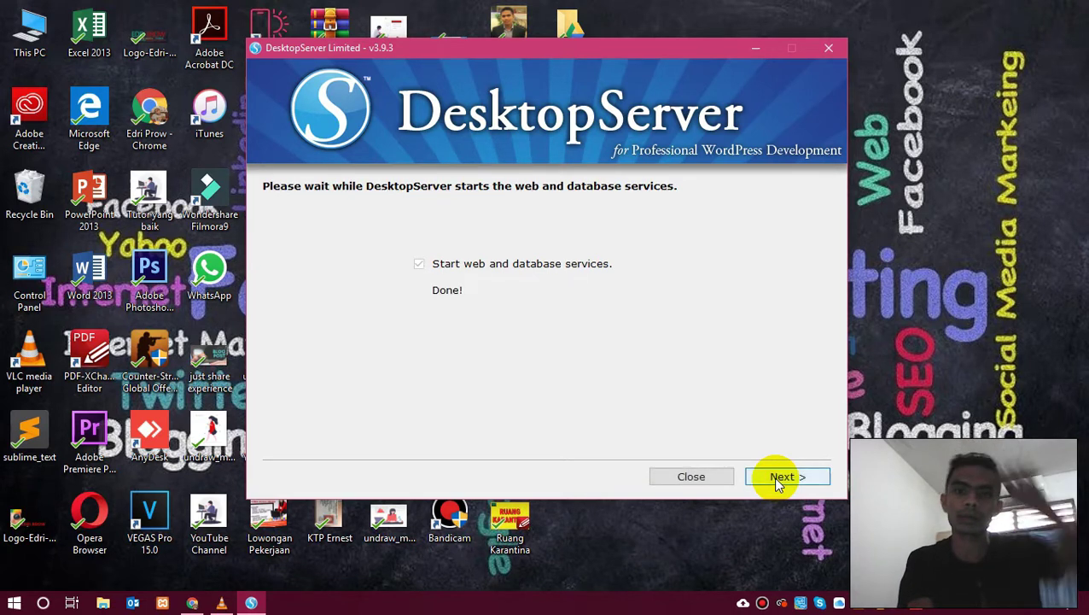
click(779, 479)
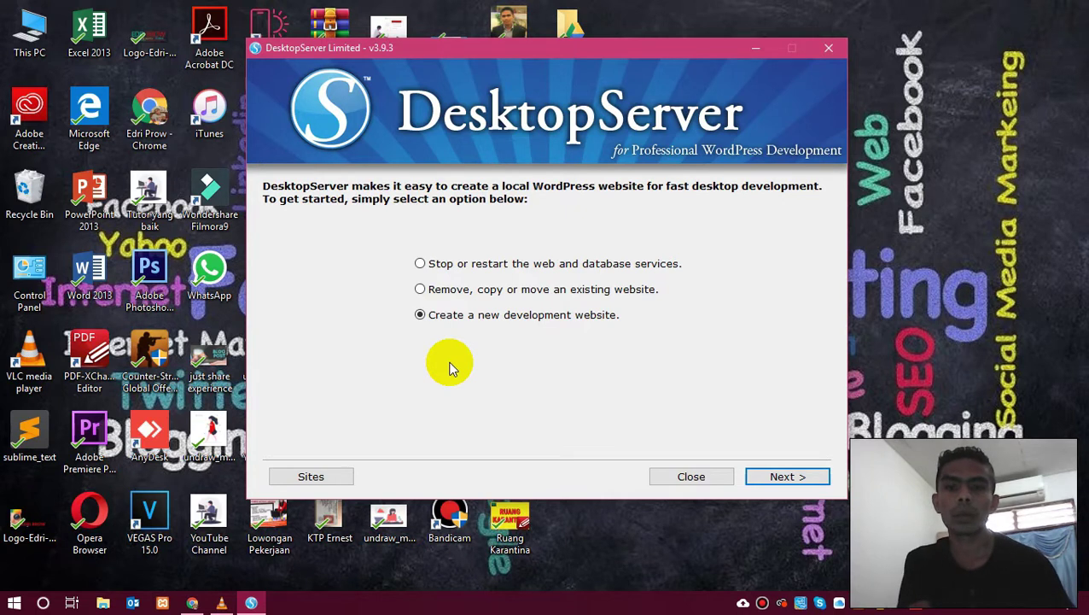
click(781, 481)
click(628, 292)
key(Left)
key(Left)
key(Left)
key(Left)
key(Left)
key(Left)
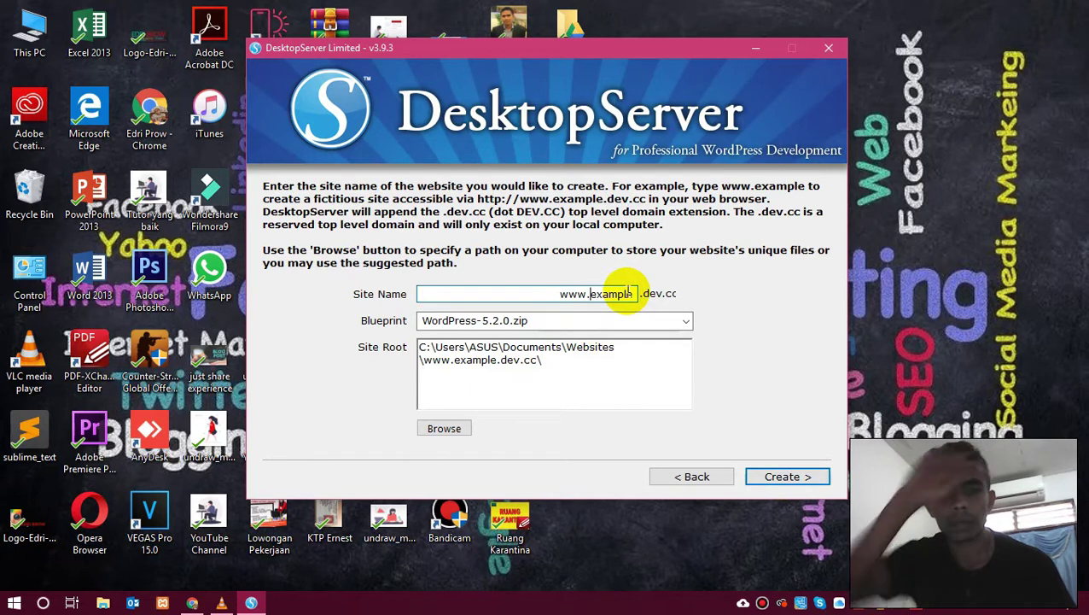
key(shift+End)
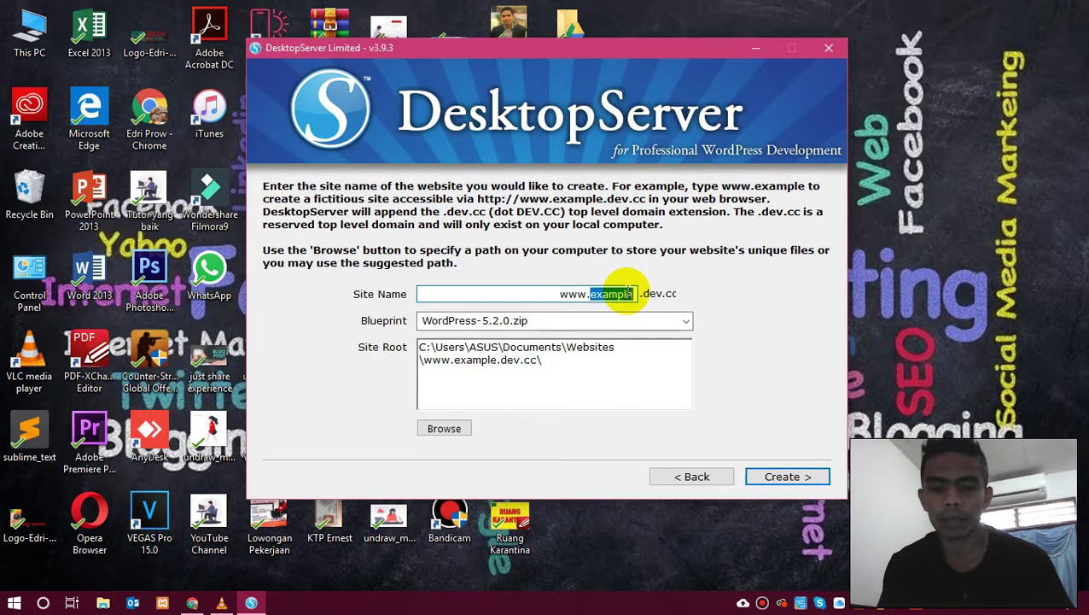
text(latih)
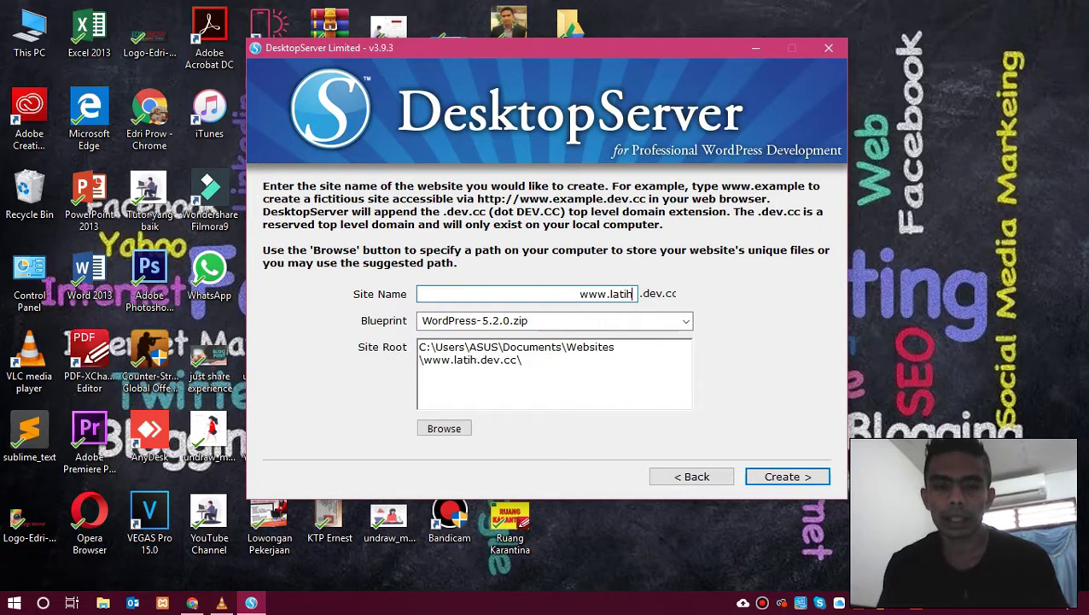
text(anw)
key(BackSpace)
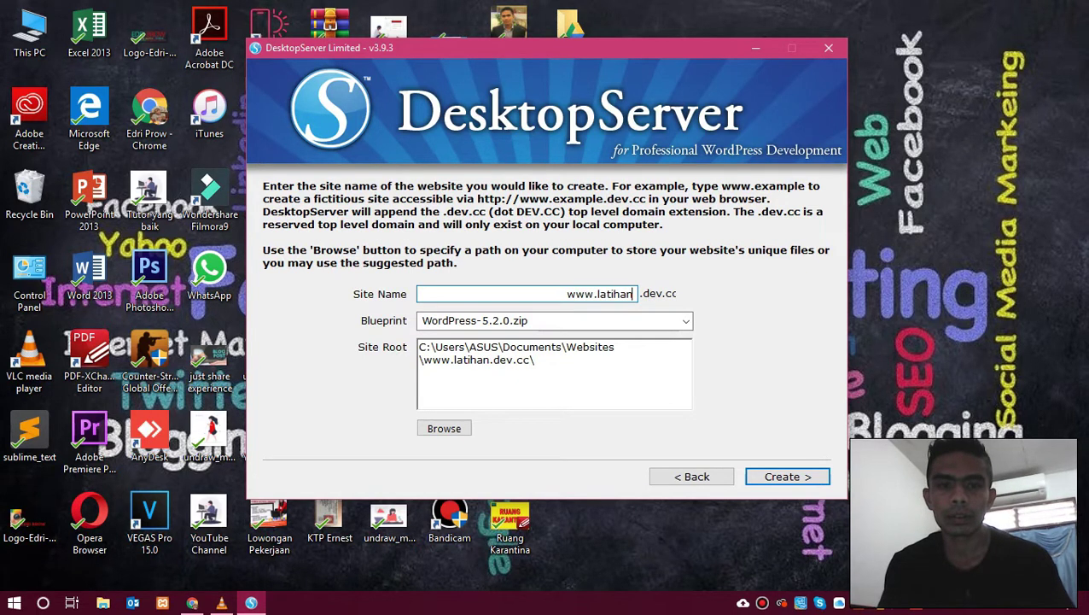
text(web)
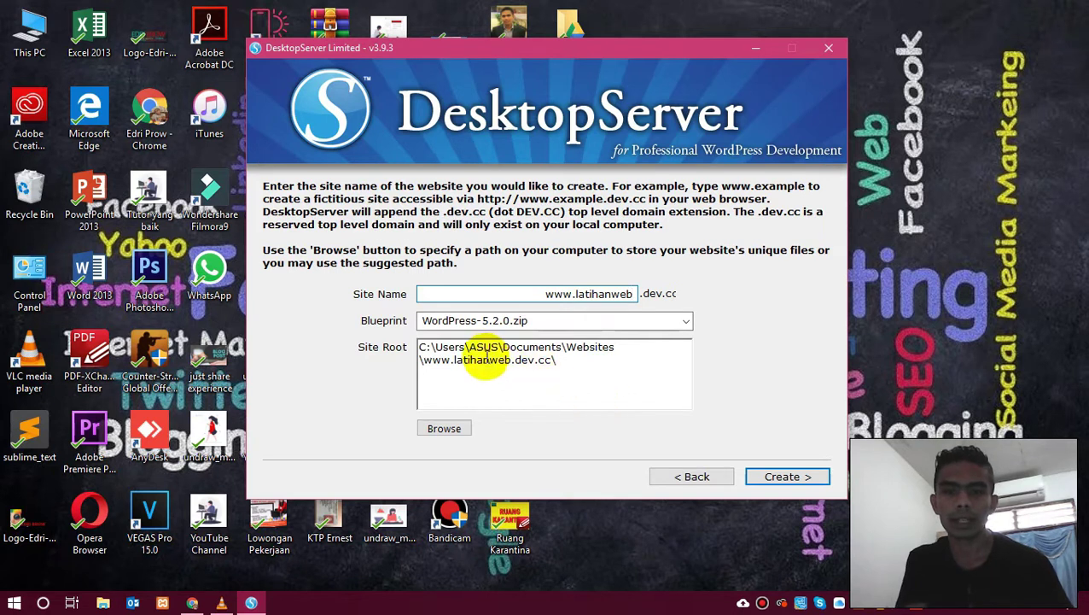
click(484, 360)
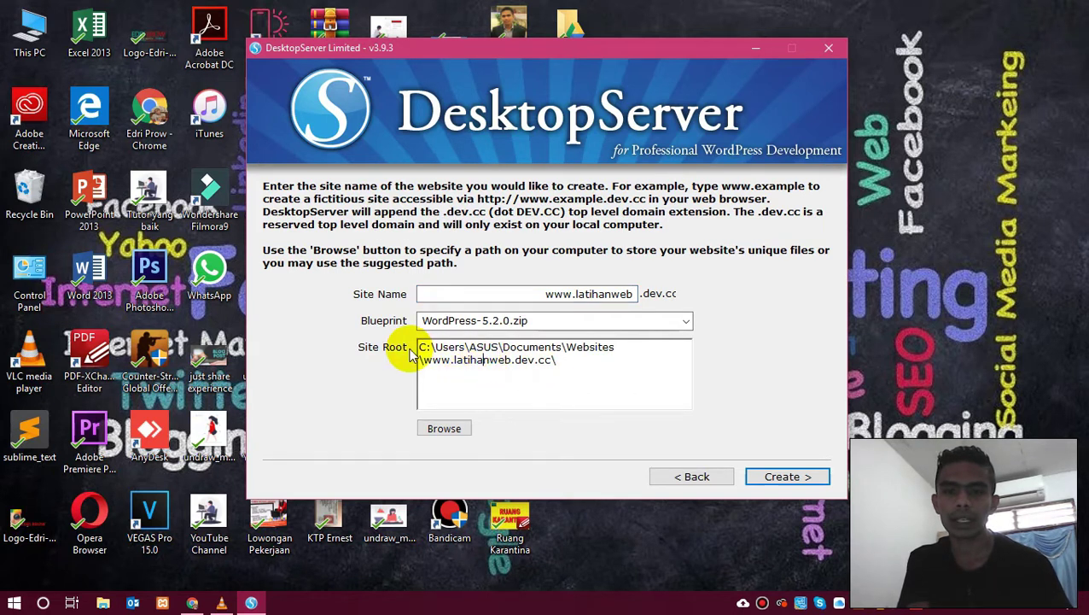
Browse for a new site root location in the TUTORIAL folder on data (D:).
click(458, 429)
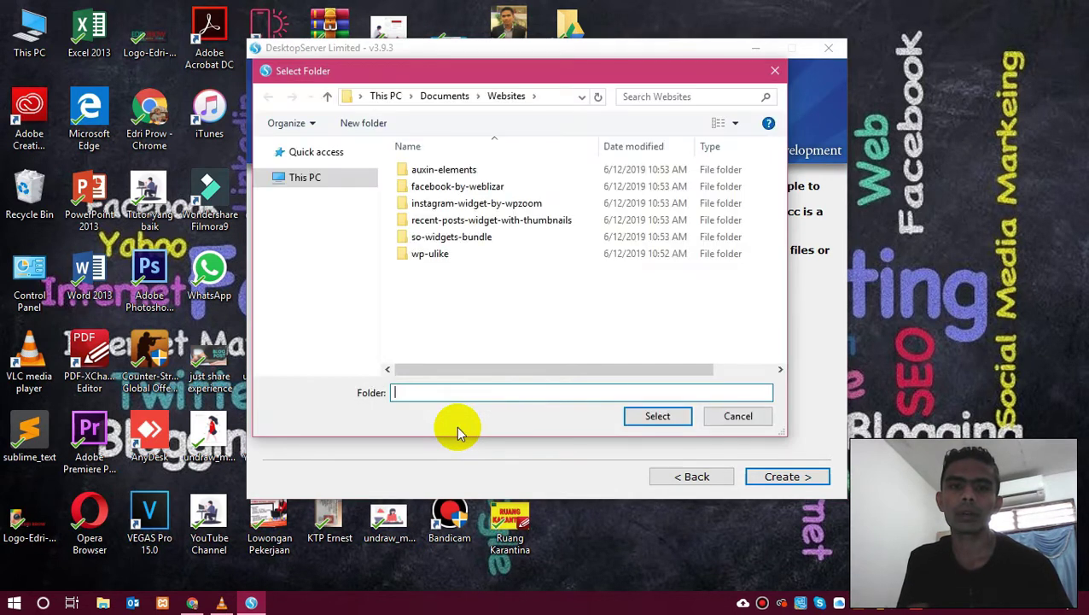
click(307, 351)
scroll(493, 267, down, 2)
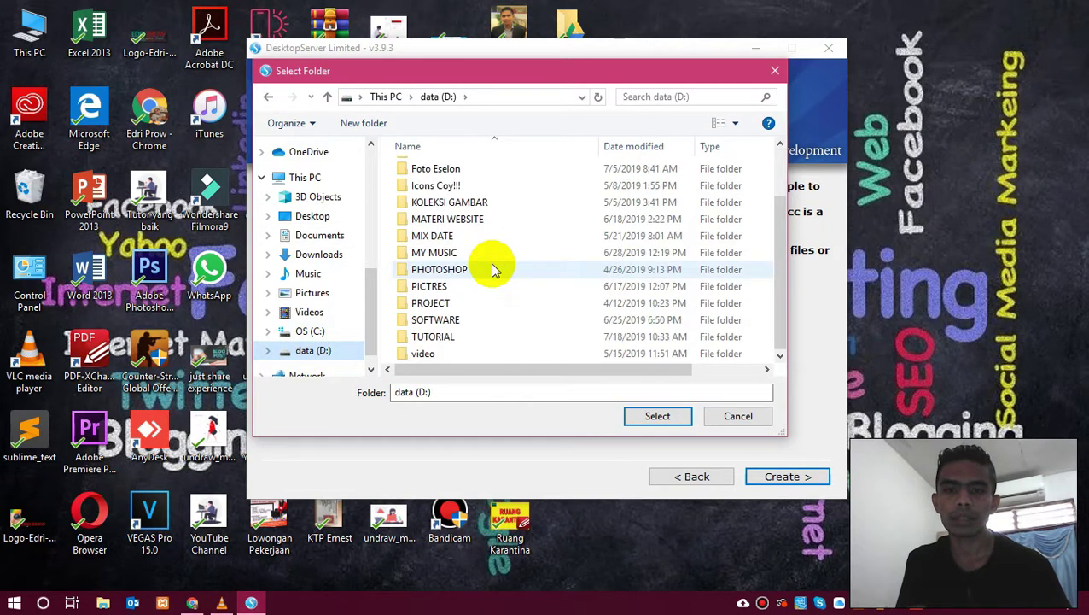
double_click(433, 337)
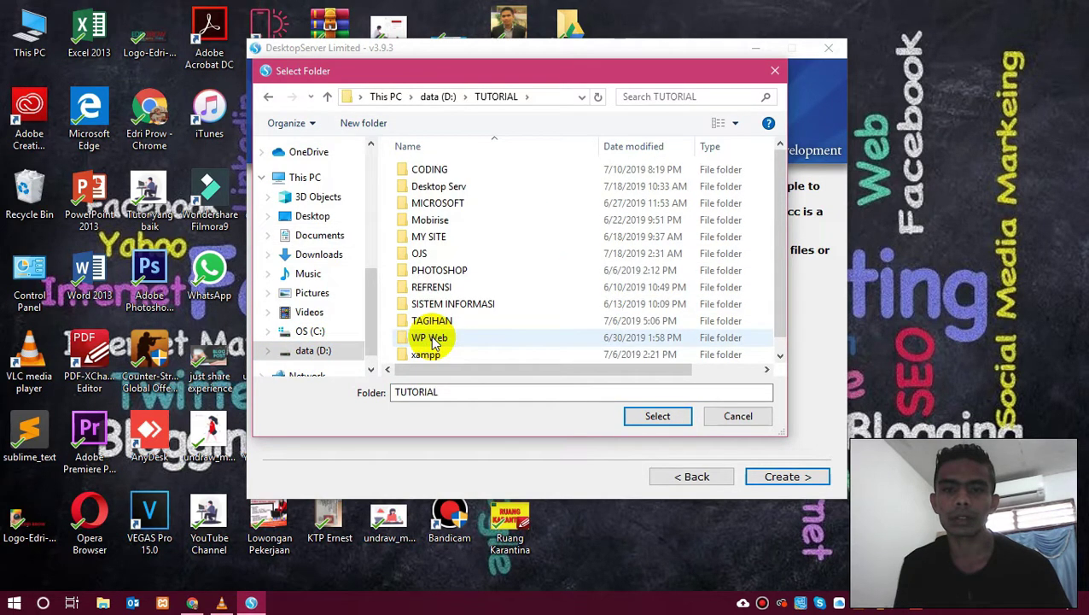
scroll(535, 260, down, 1)
scroll(535, 259, up, 1)
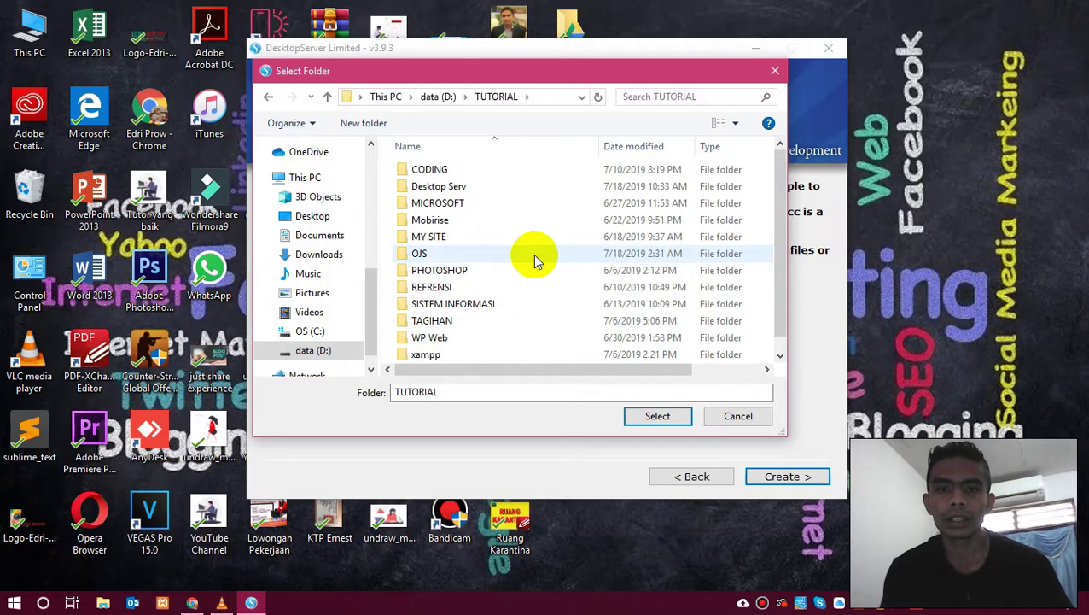
Create a folder named Web ServerPerss in TUTORIAL and select it as the site root.
click(363, 124)
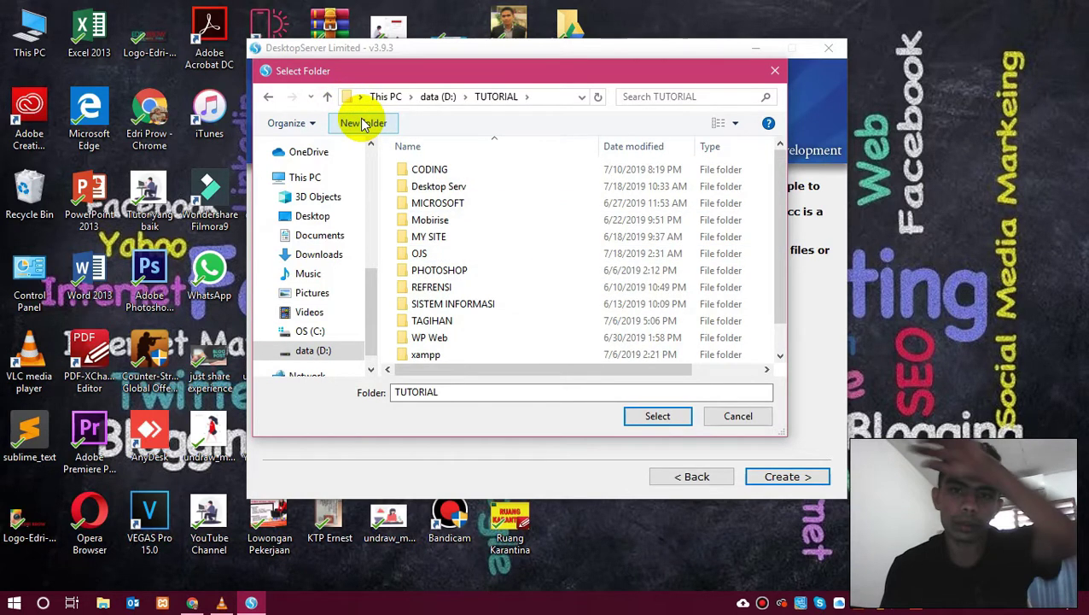
text(Des)
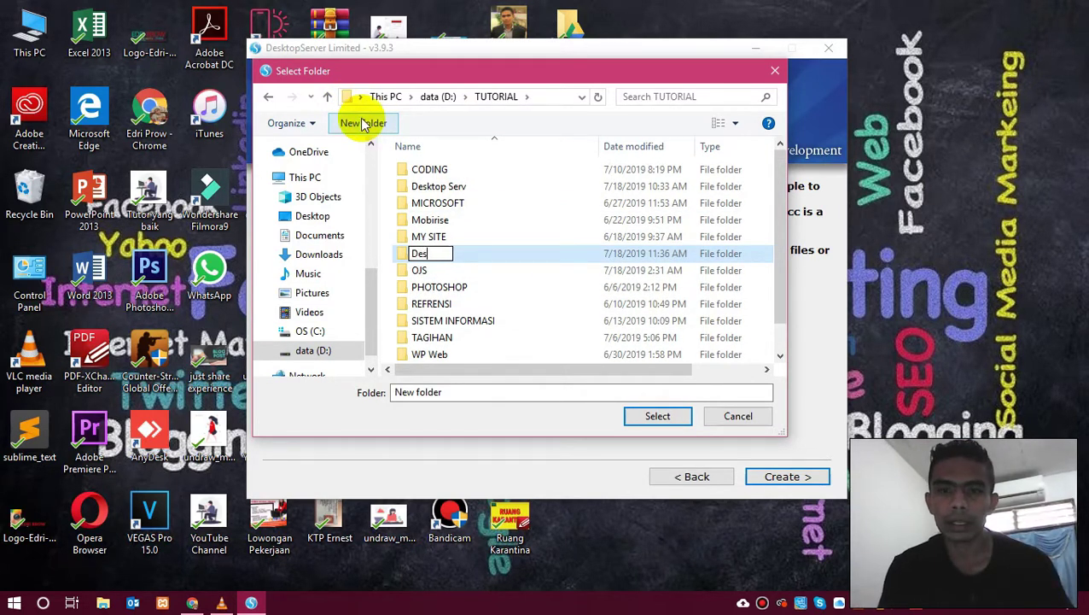
text(kPers)
key(ctrl+a)
text(Web)
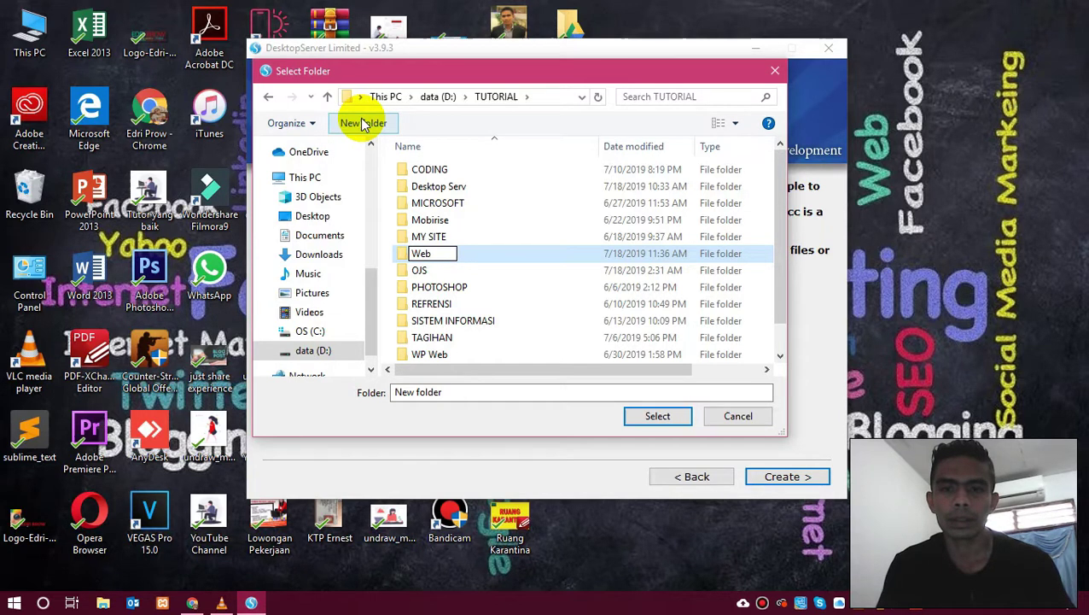
text( ServerPerss)
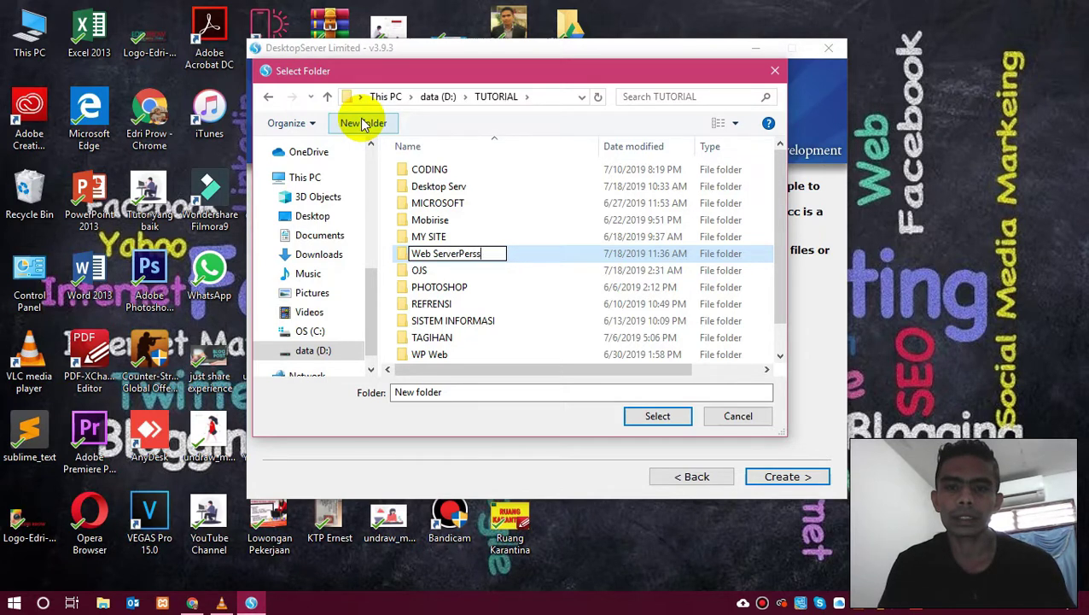
key(Return)
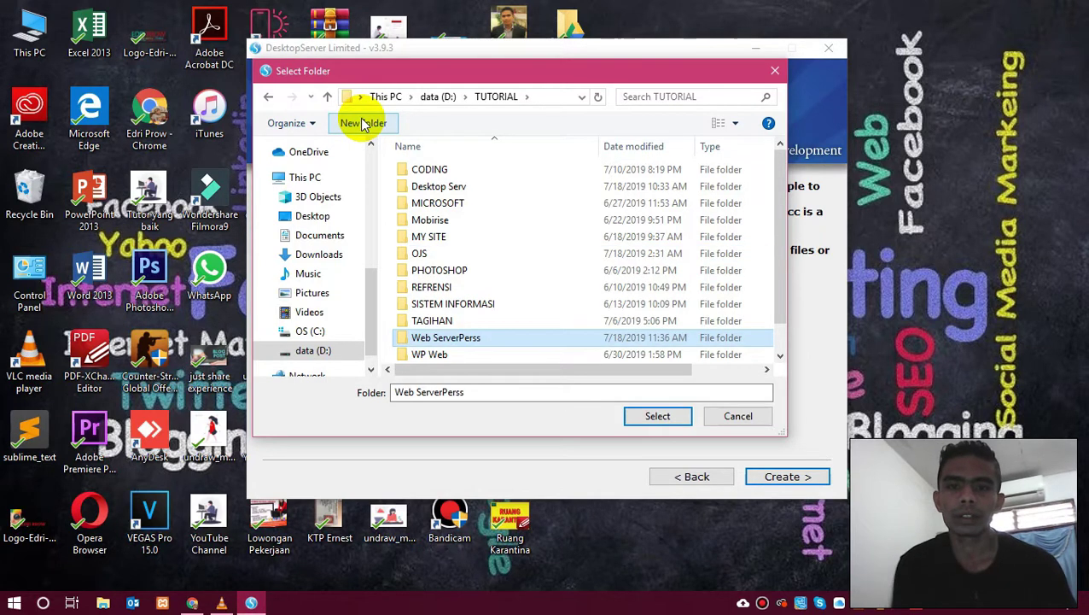
click(658, 417)
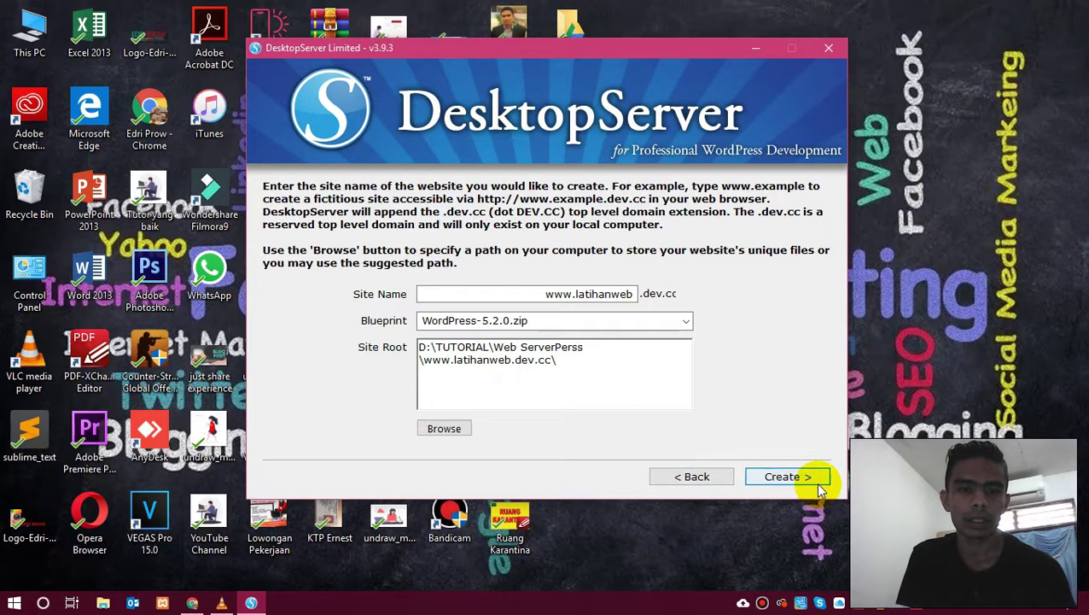
click(790, 478)
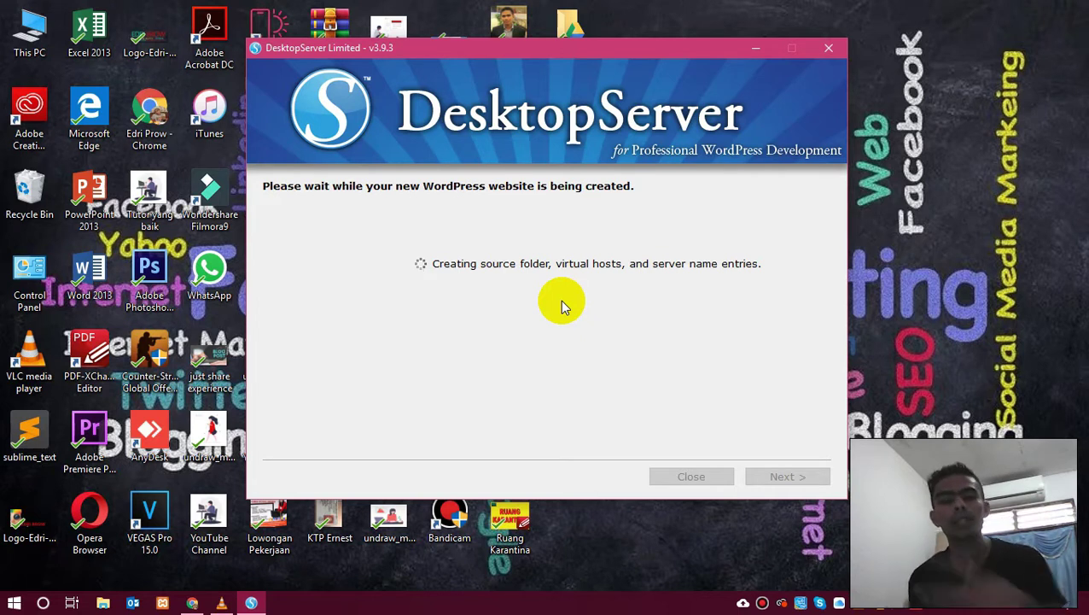
right_click(927, 134)
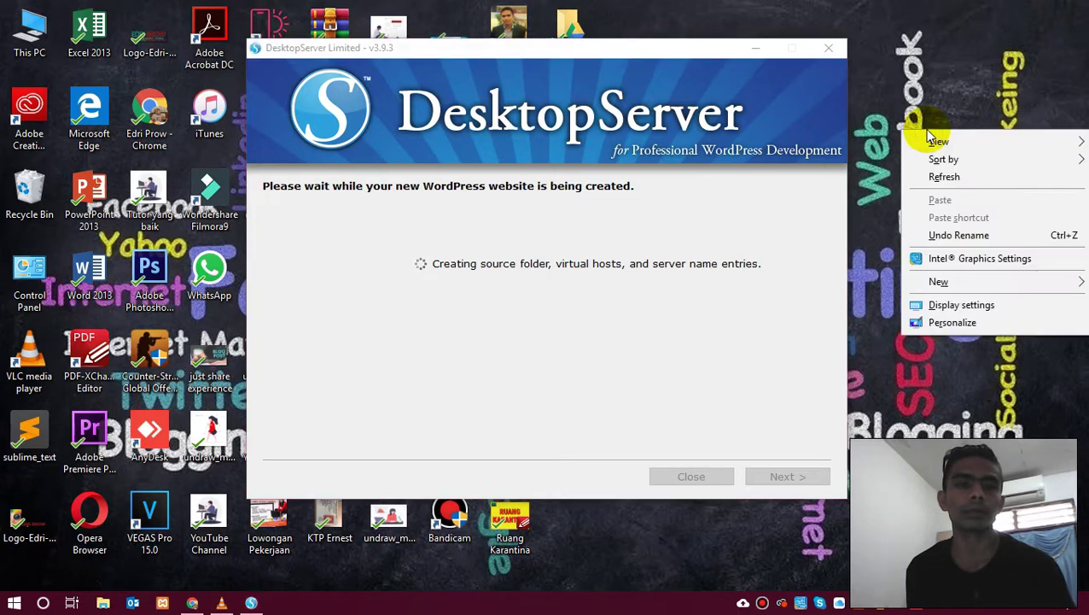
click(942, 177)
right_click(942, 179)
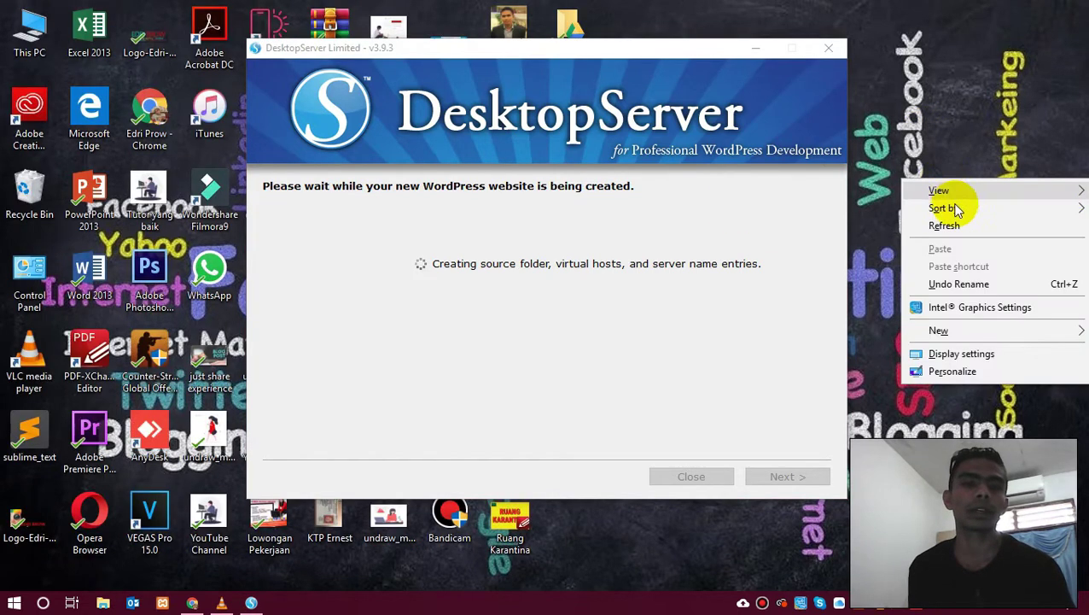
click(961, 224)
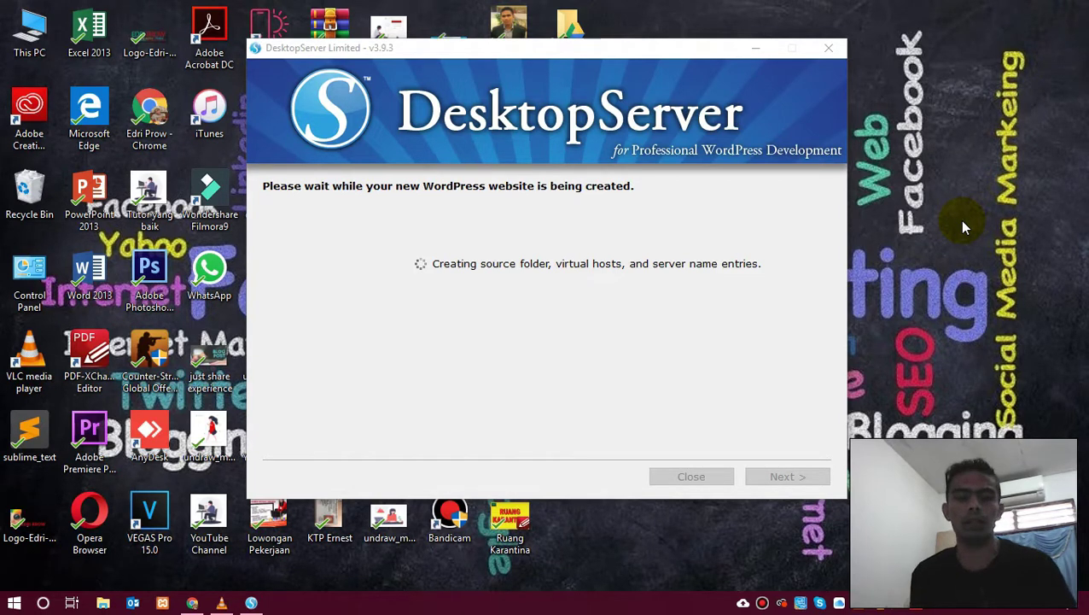
click(764, 603)
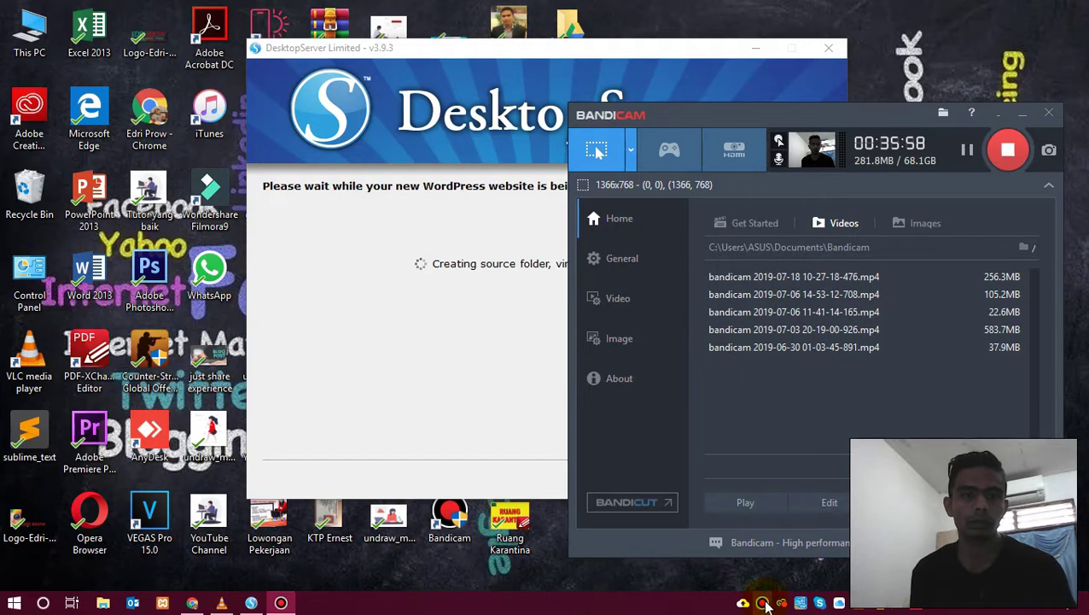
click(995, 118)
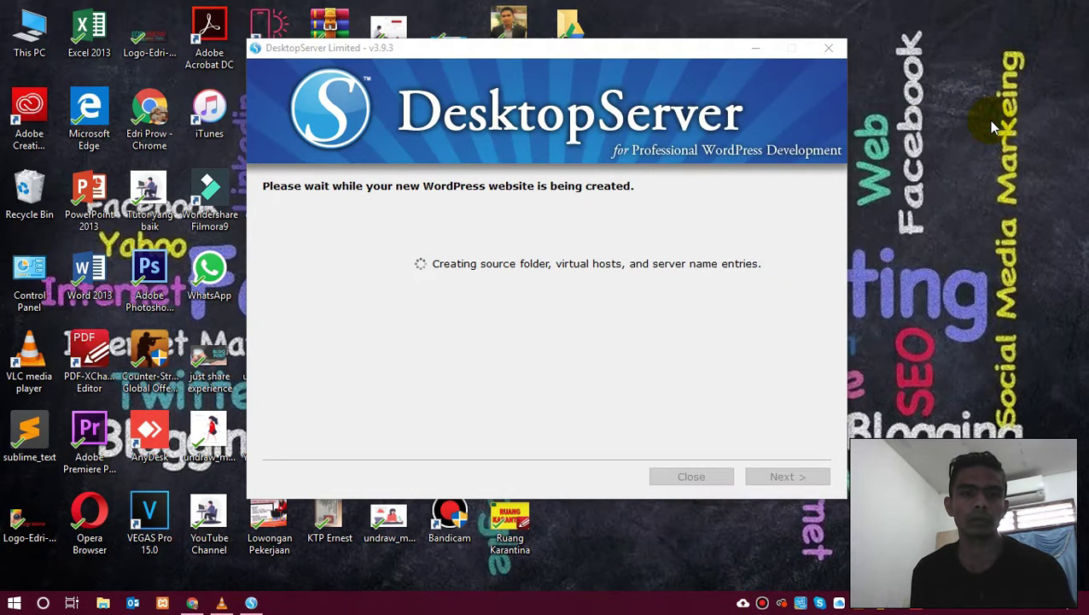
right_click(924, 184)
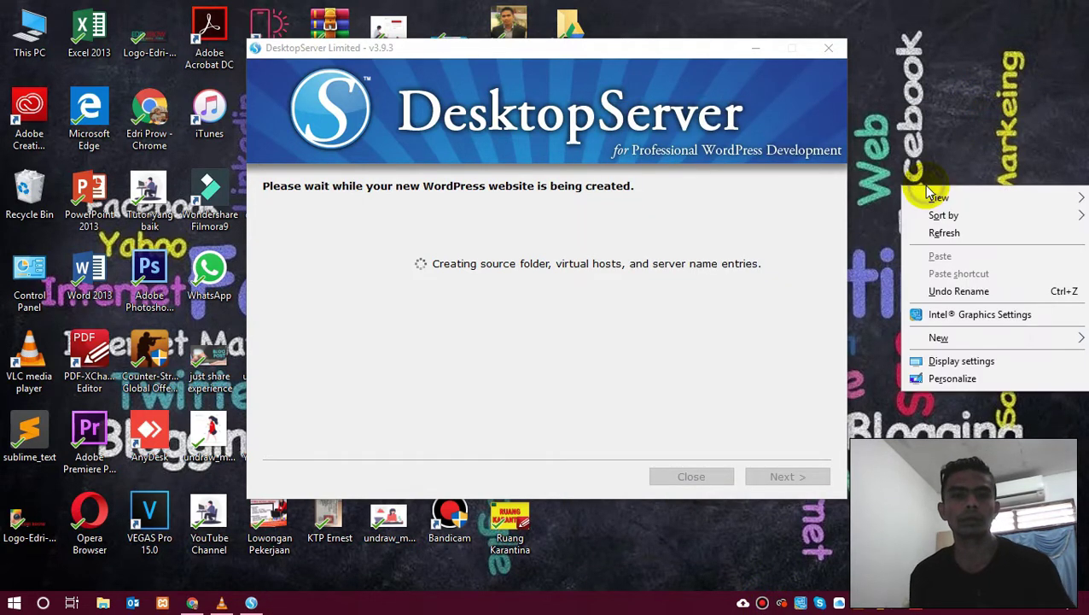
click(940, 226)
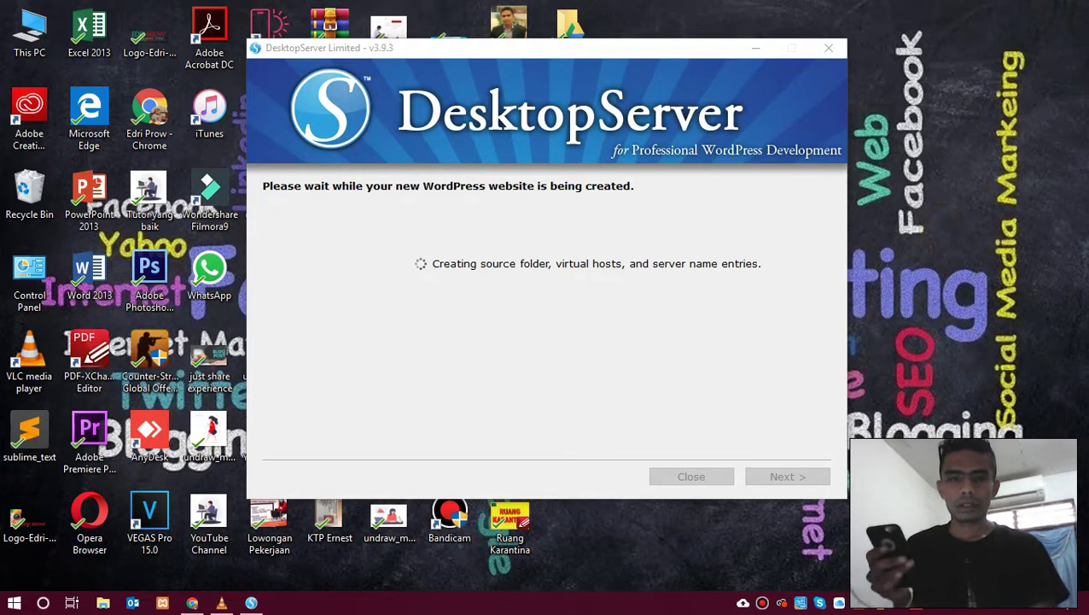
right_click(942, 230)
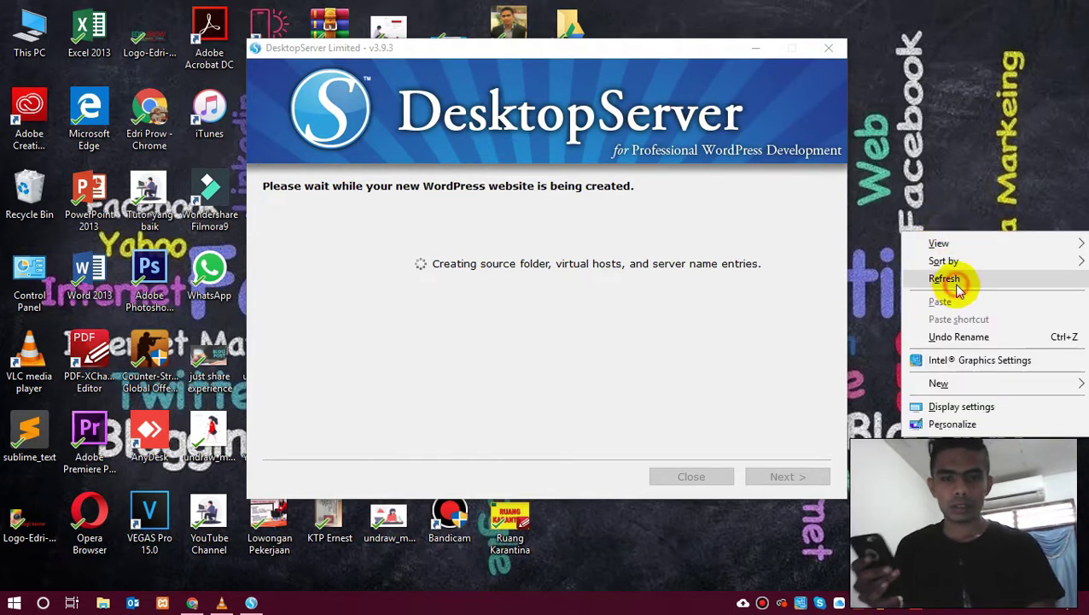
click(953, 282)
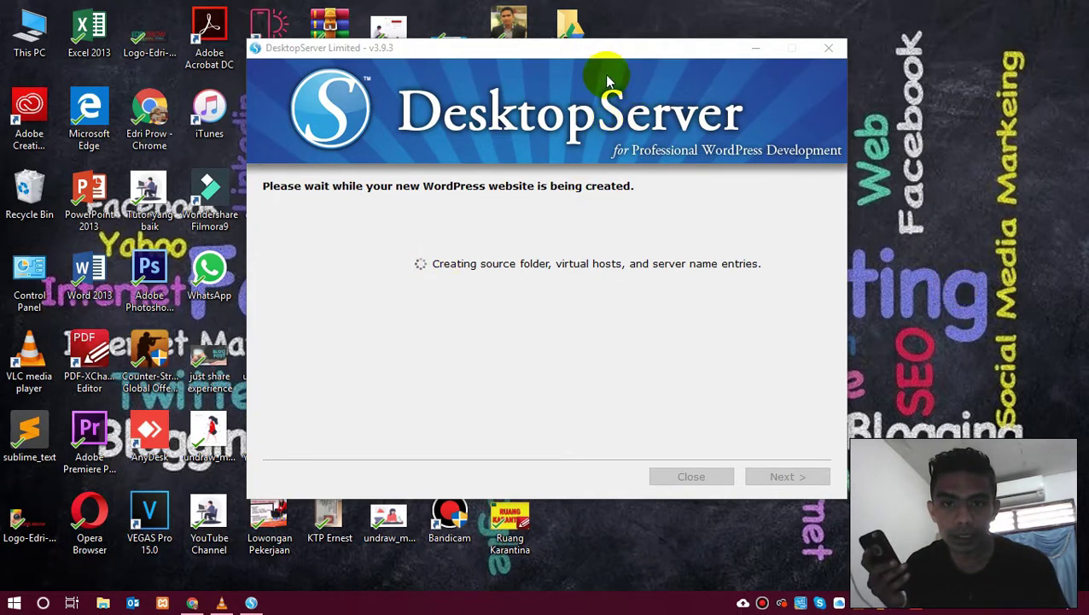
drag(529, 47, 427, 44)
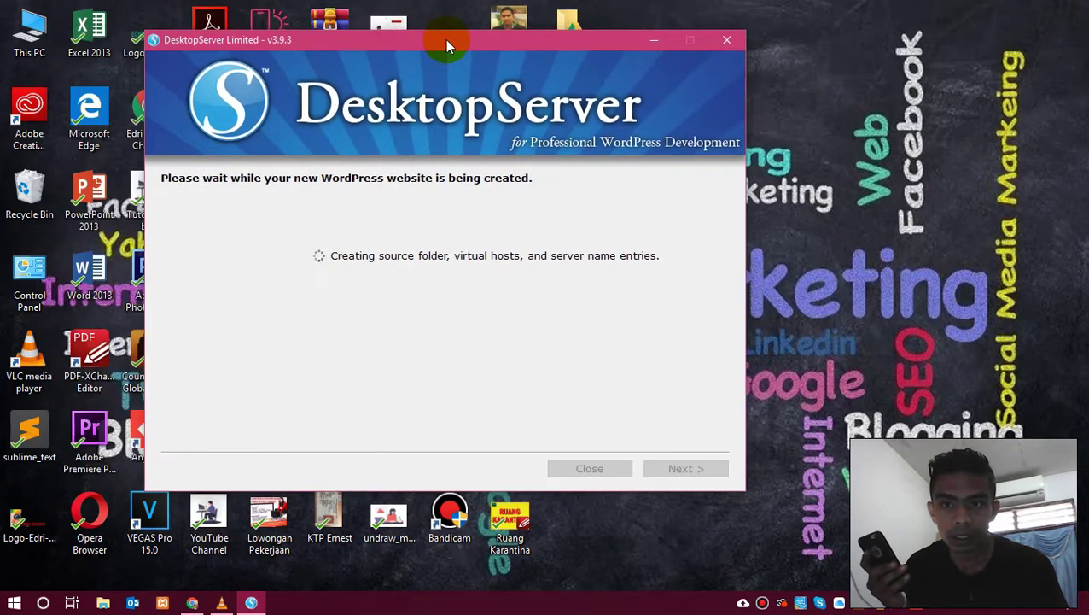
right_click(850, 143)
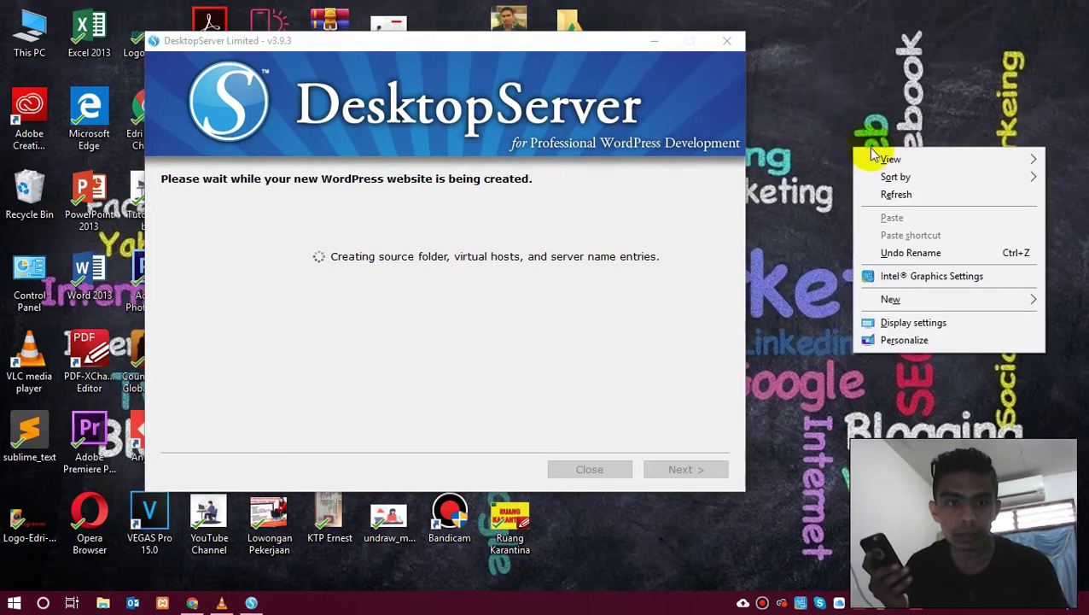
click(896, 196)
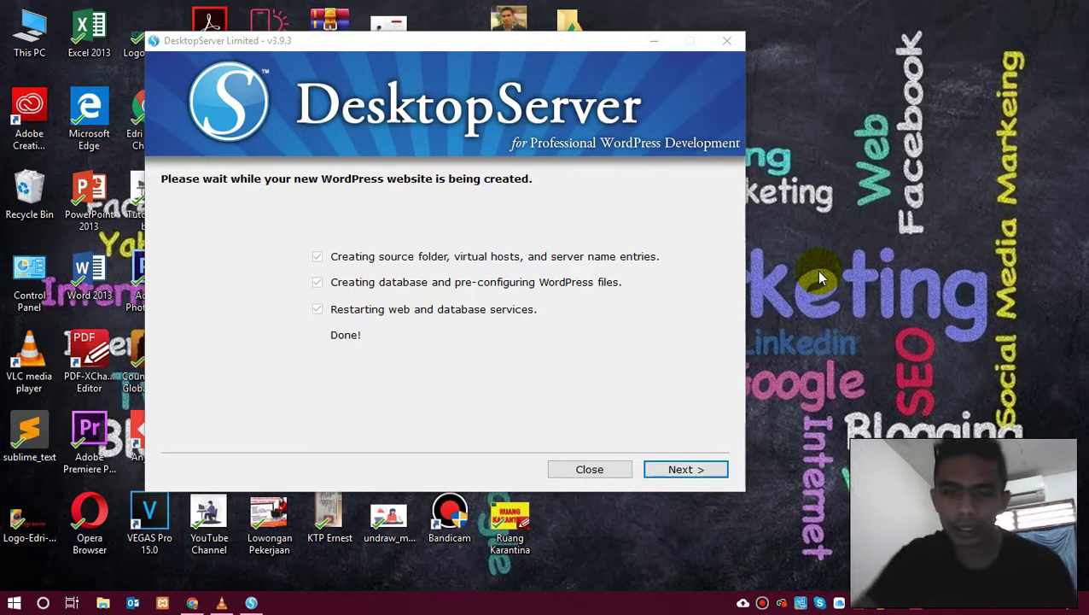
click(651, 470)
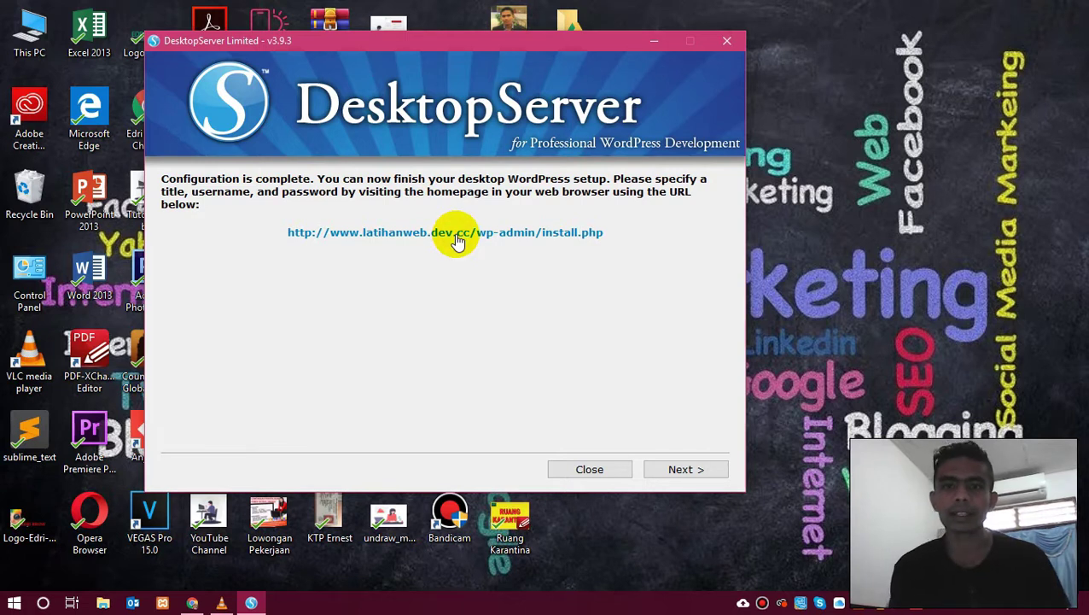
click(457, 239)
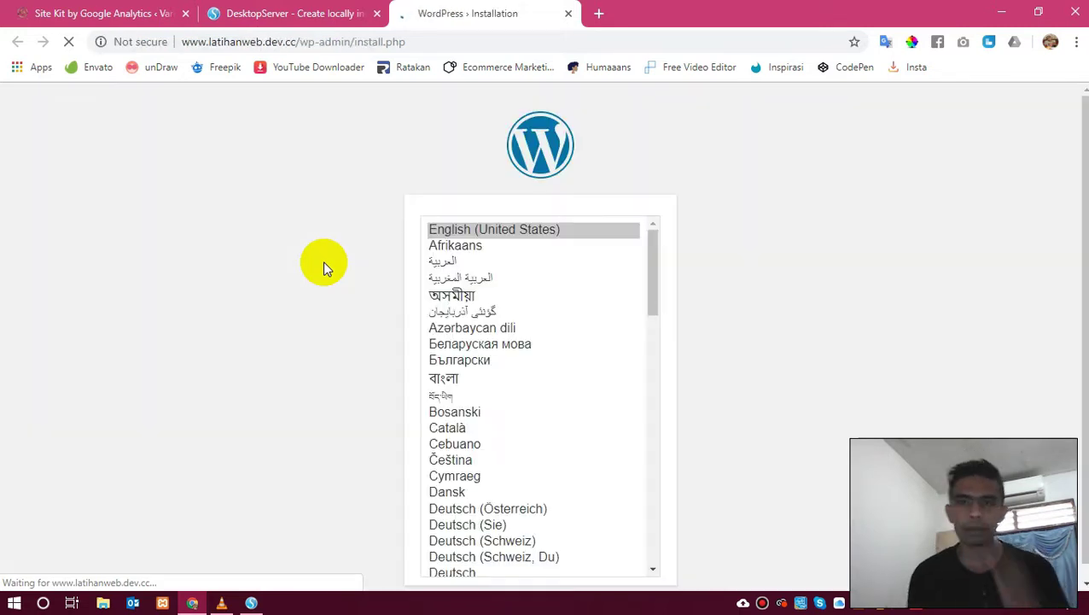
Keep English (United States) as the WordPress installation language and continue.
scroll(818, 293, down, 1)
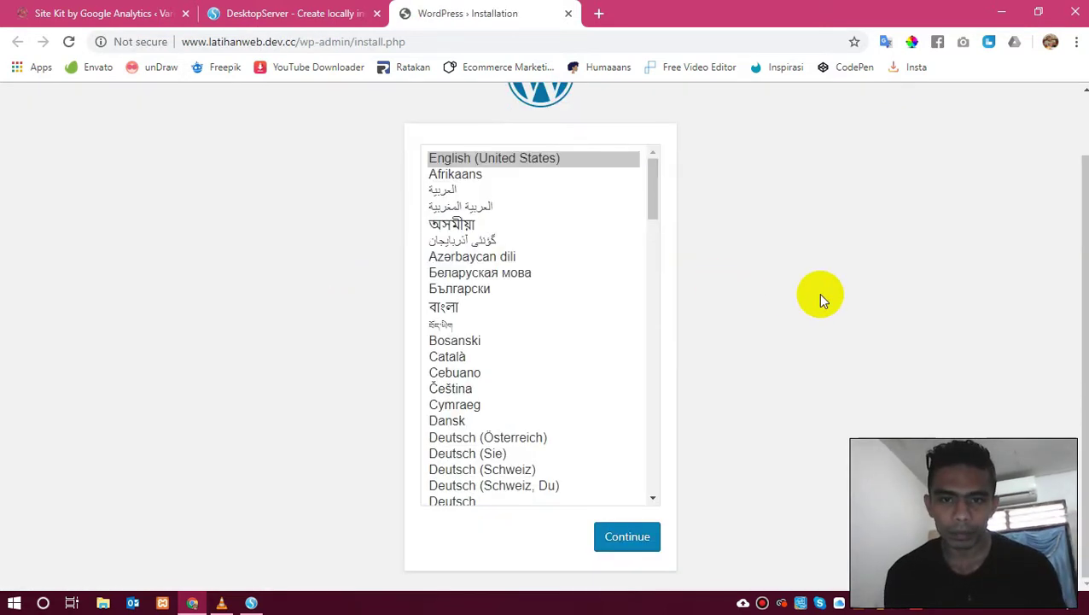
scroll(739, 283, up, 1)
scroll(739, 286, down, 1)
scroll(739, 285, up, 1)
scroll(741, 289, down, 1)
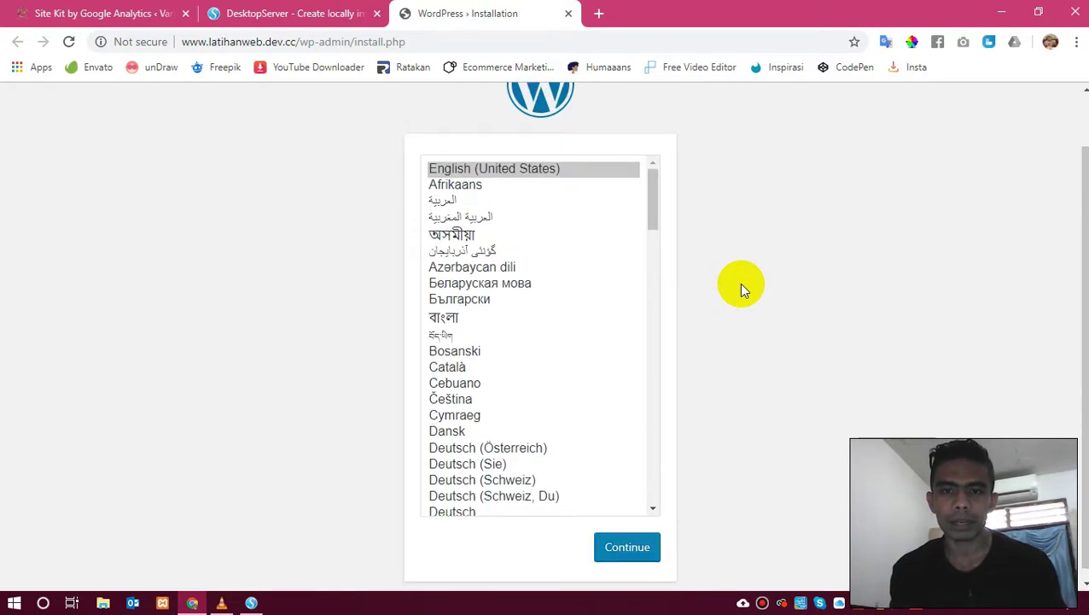
scroll(738, 283, down, 1)
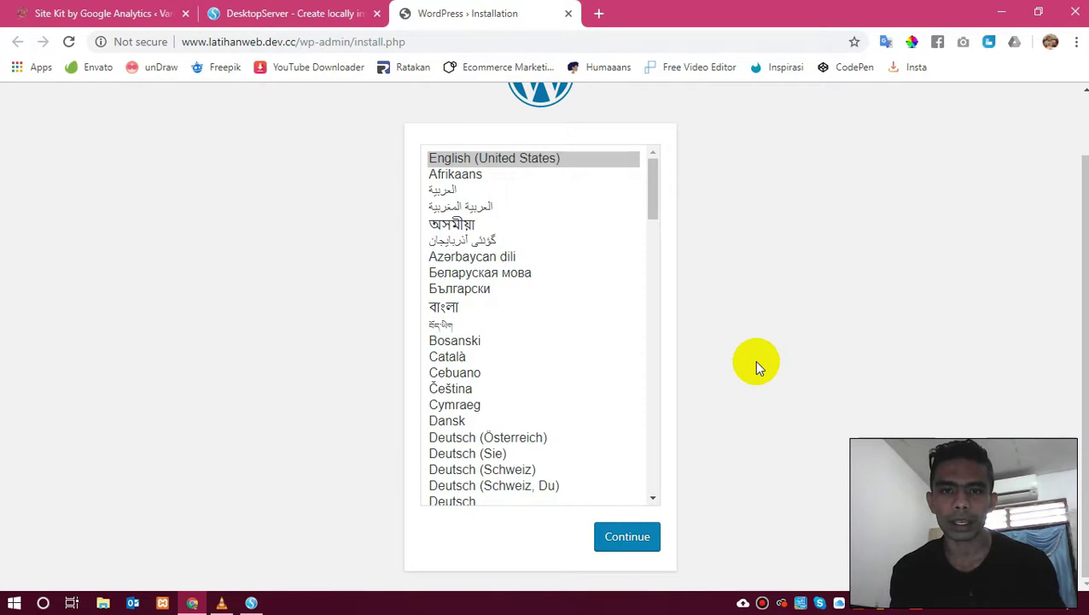
click(622, 550)
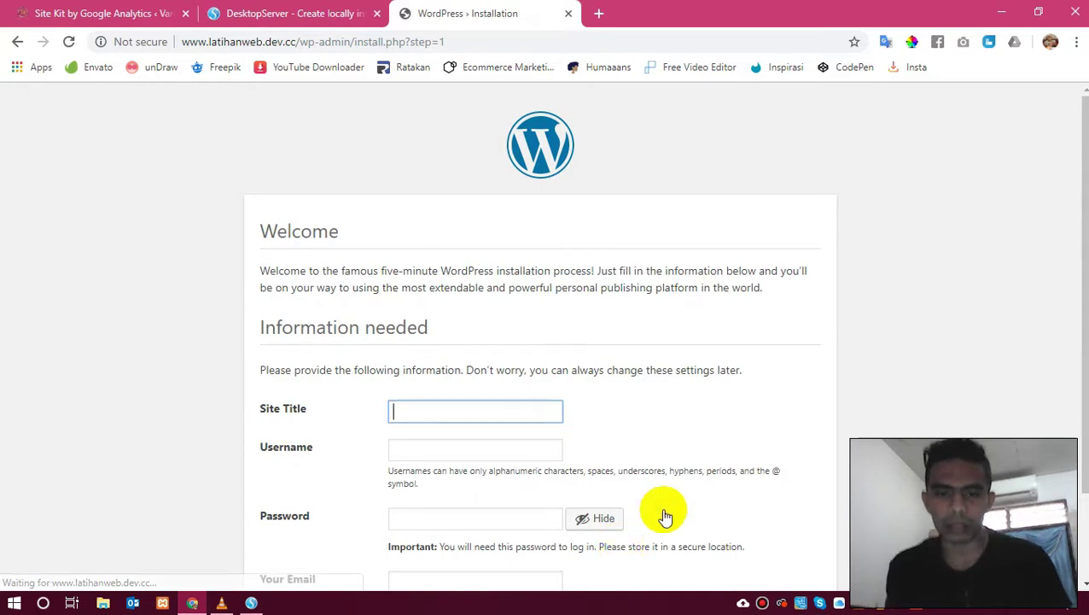
Enter the site title 'Latihan WEB' and an admin username.
scroll(873, 314, down, 2)
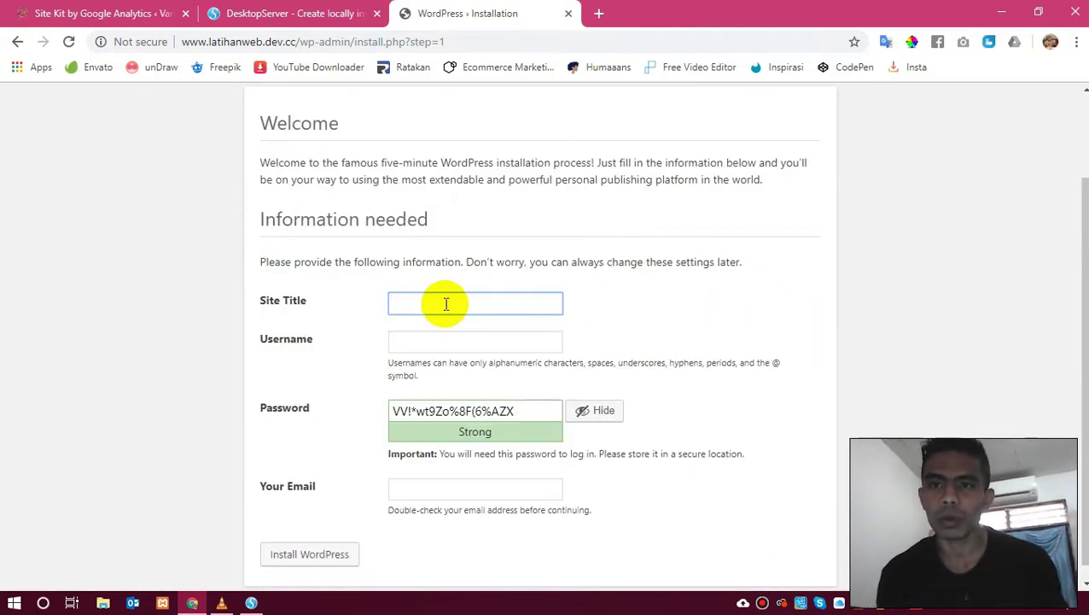
text(latihan)
key(BackSpace)
key(BackSpace)
key(BackSpace)
key(BackSpace)
key(BackSpace)
key(BackSpace)
text(Latihan WeB)
key(Tab)
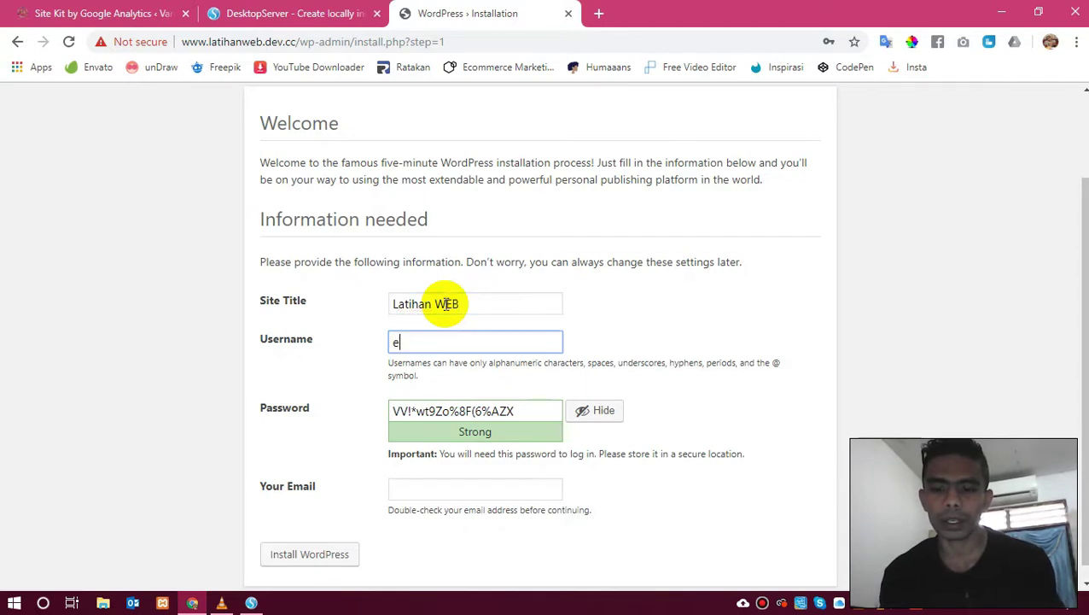
text(edri)
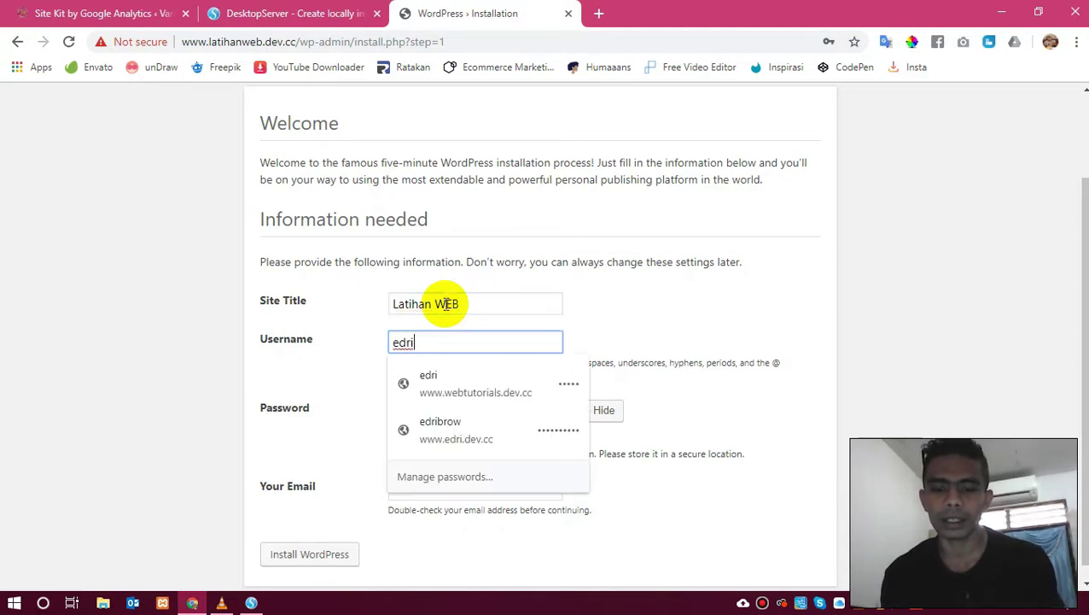
text(brow)
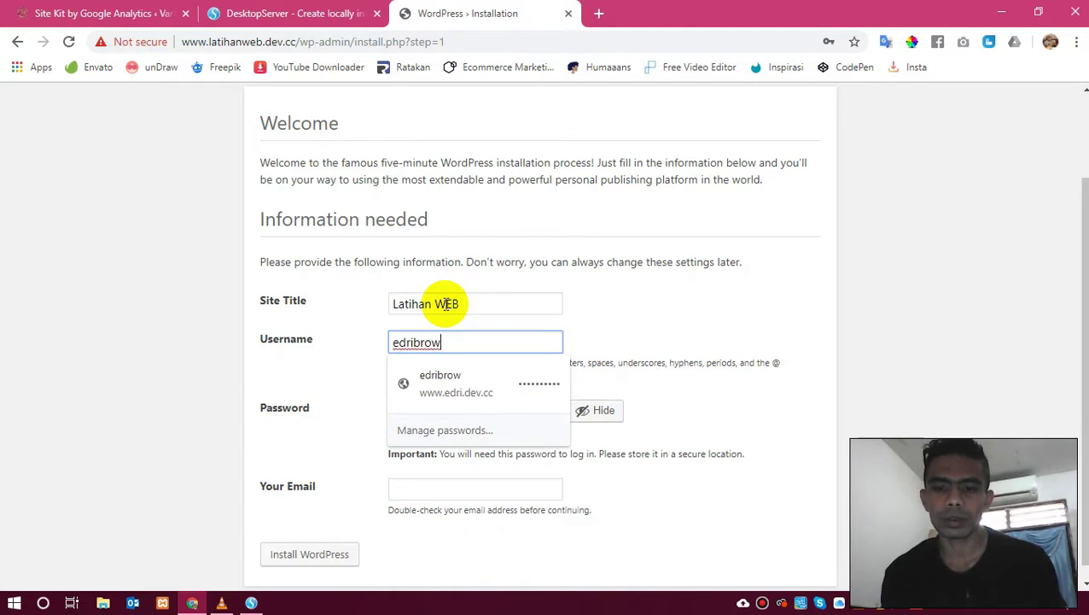
text(44)
Set a weak admin password, confirm it, fill in a saved email, and install WordPress.
key(Tab)
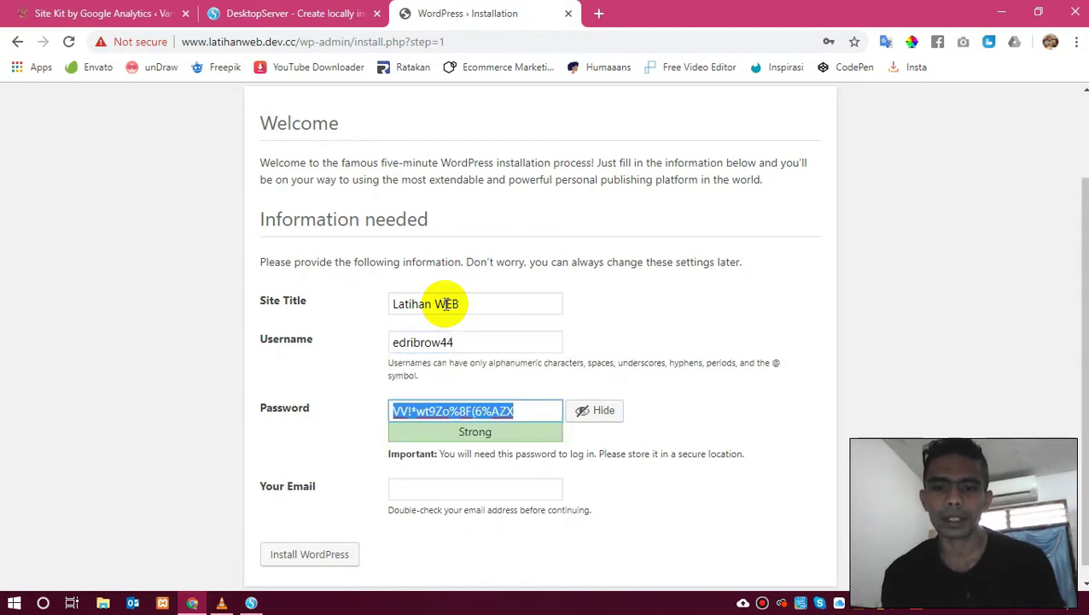
key(BackSpace)
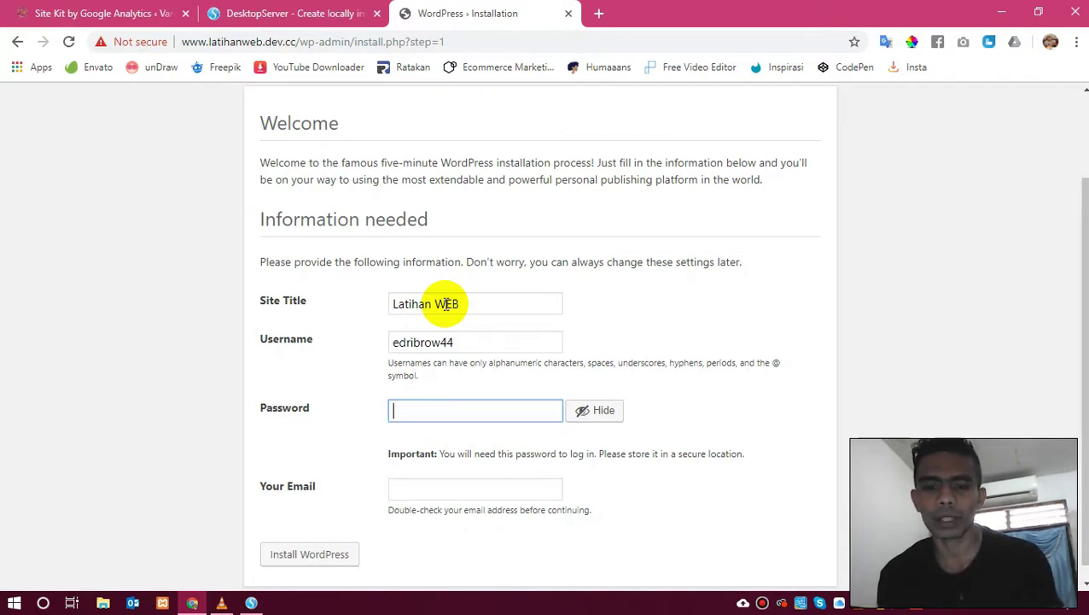
text(654321)
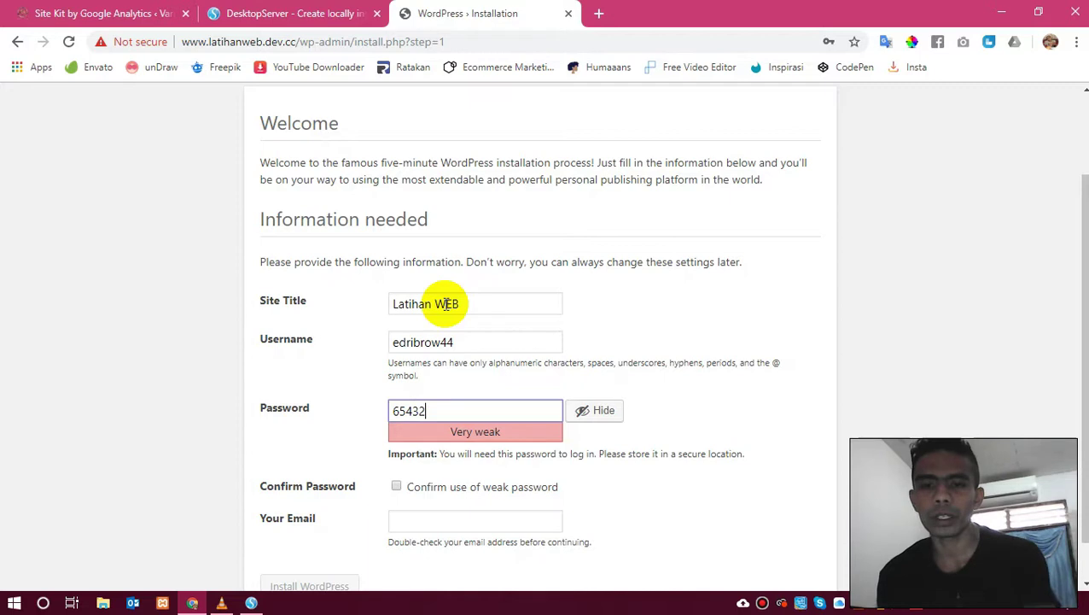
click(603, 408)
scroll(607, 407, down, 1)
click(397, 440)
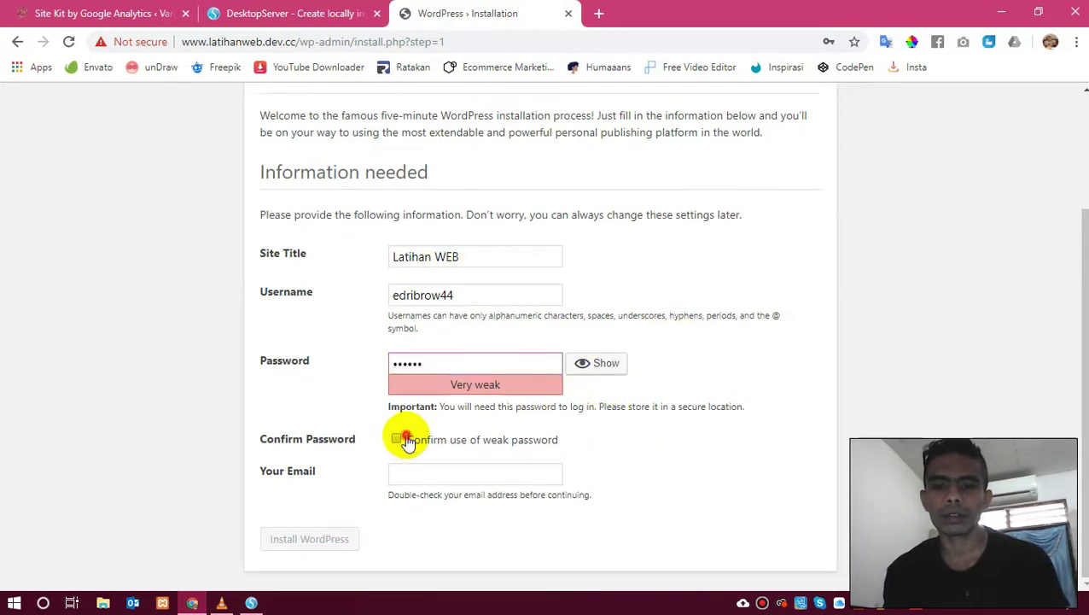
click(436, 473)
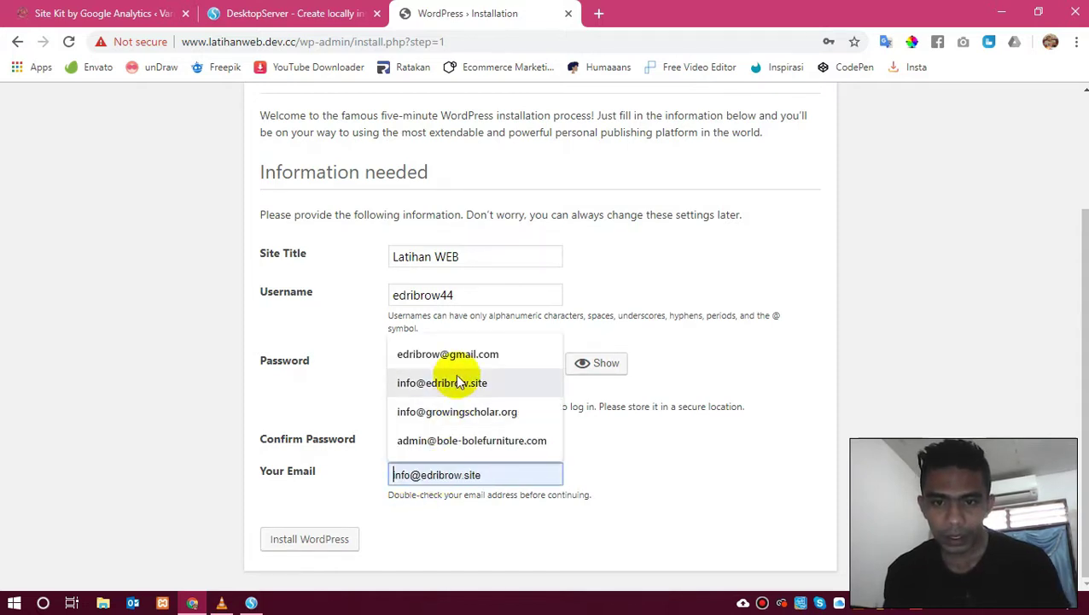
click(453, 377)
click(330, 537)
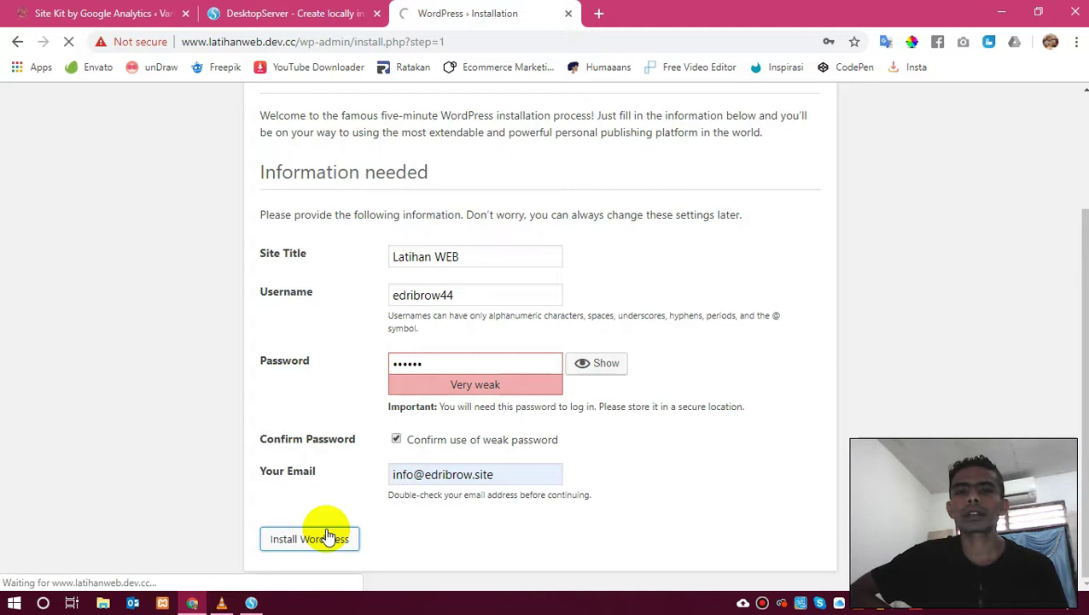
Look over the Site Kit Analytics tab, then close it.
click(120, 13)
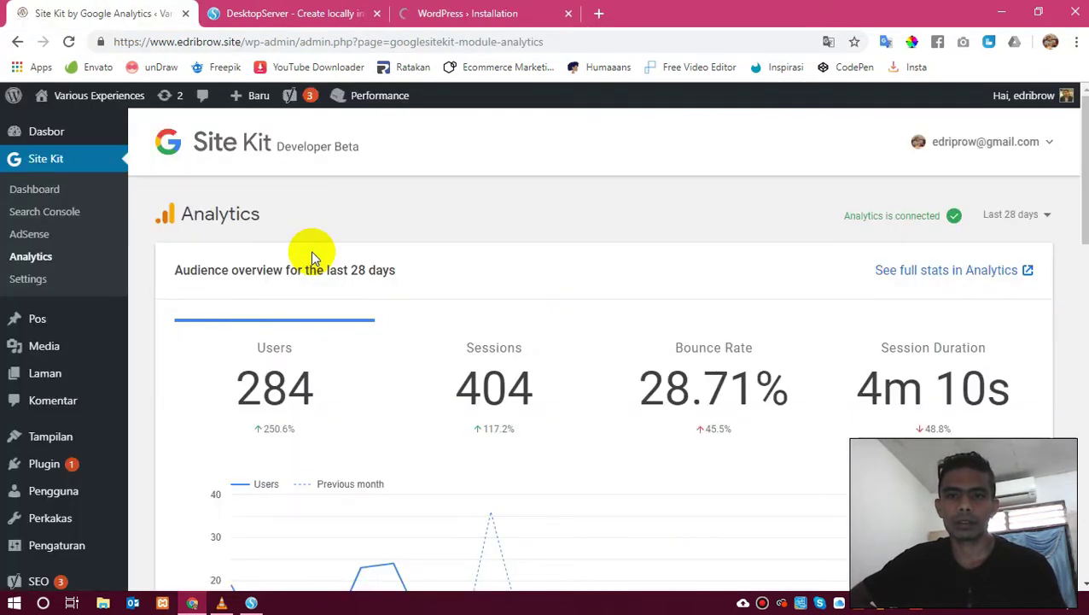
scroll(311, 253, down, 10)
scroll(311, 253, up, 10)
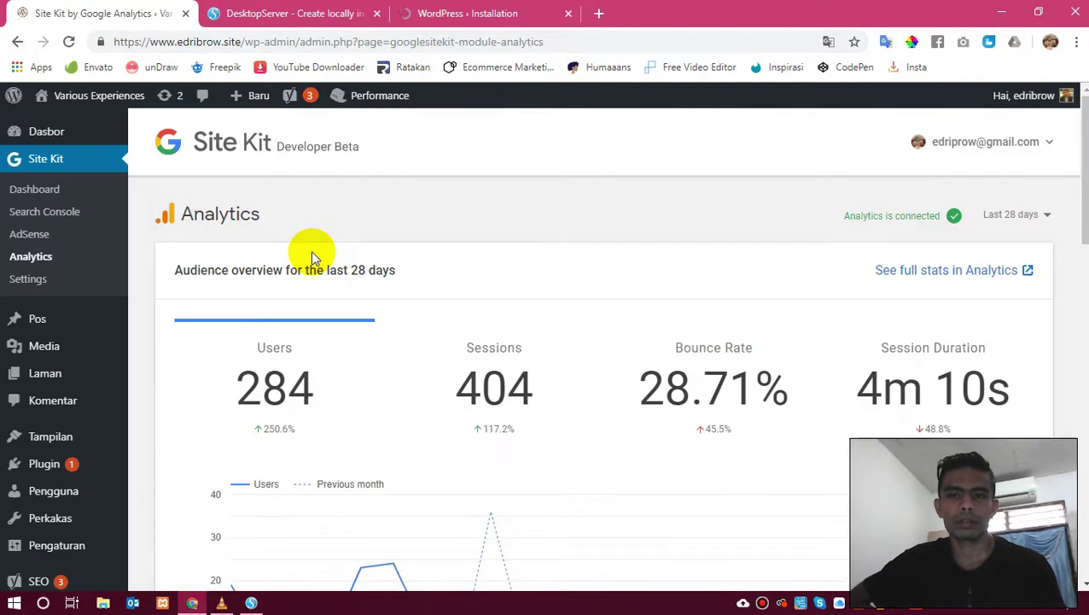
click(452, 12)
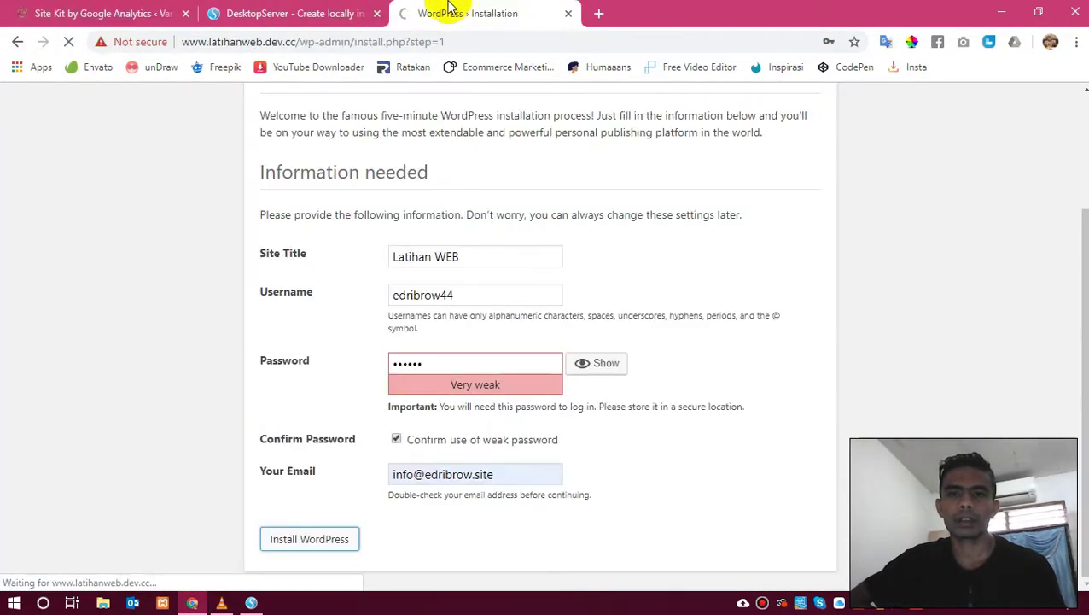
click(185, 13)
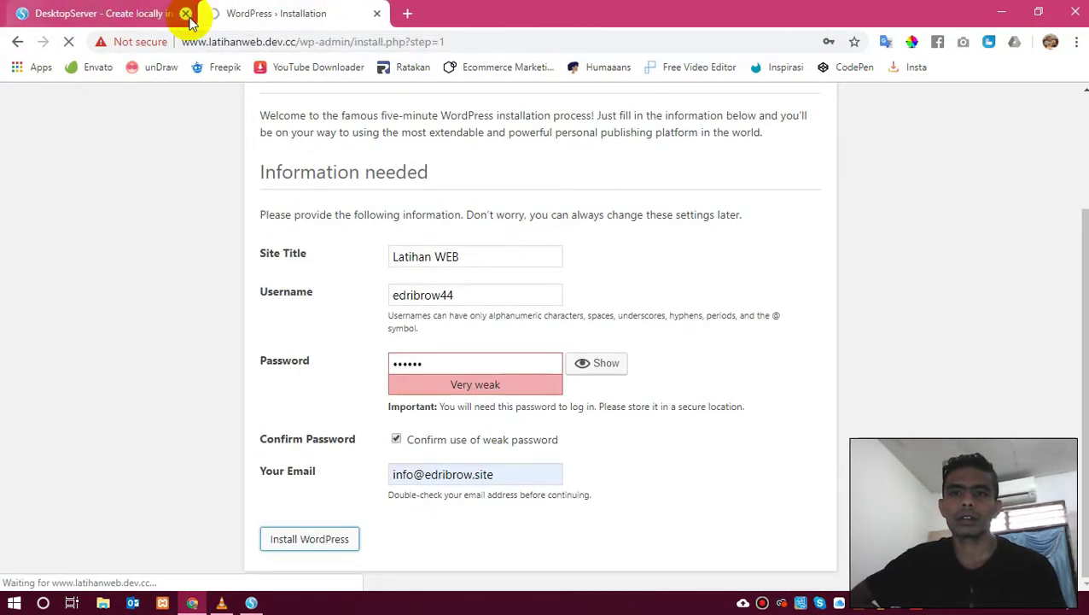
click(94, 11)
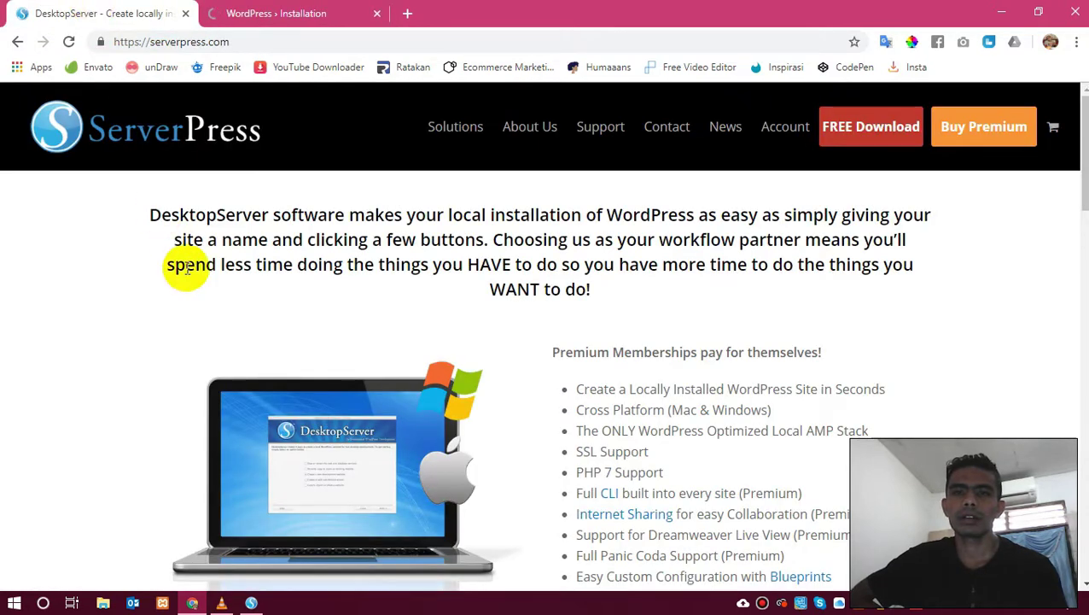
click(282, 12)
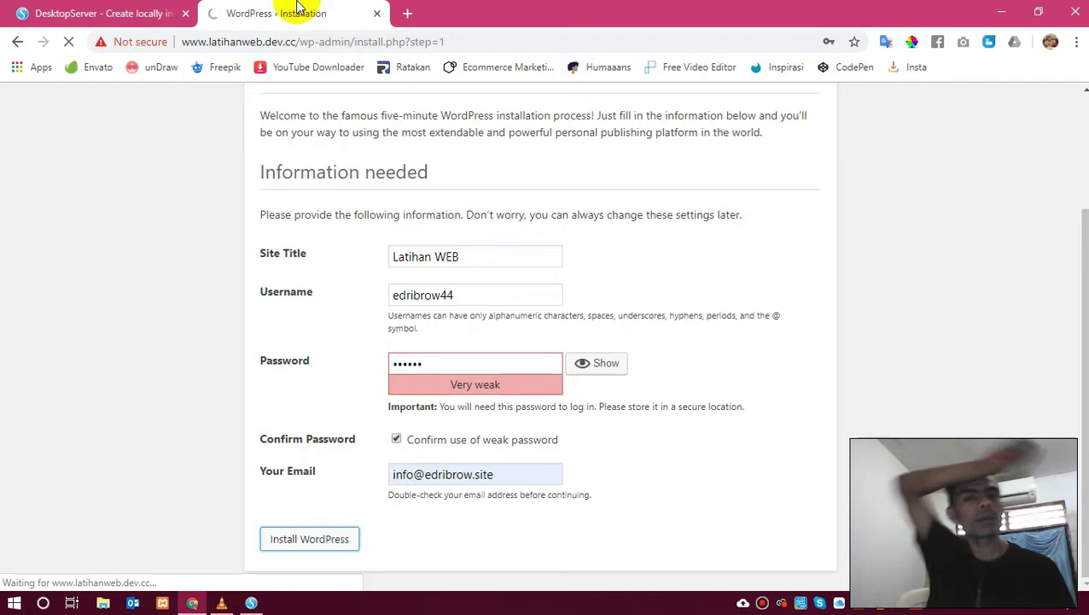
Open ServerPress's premium purchase page, then return to the WordPress success page.
click(95, 7)
scroll(462, 330, down, 15)
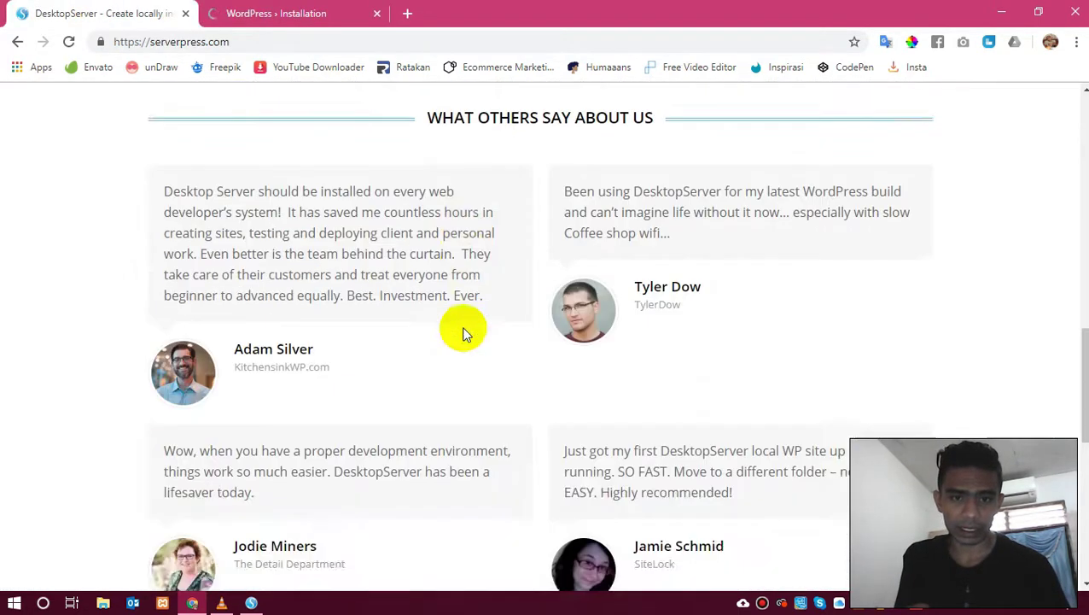
scroll(462, 329, down, 5)
scroll(462, 330, up, 15)
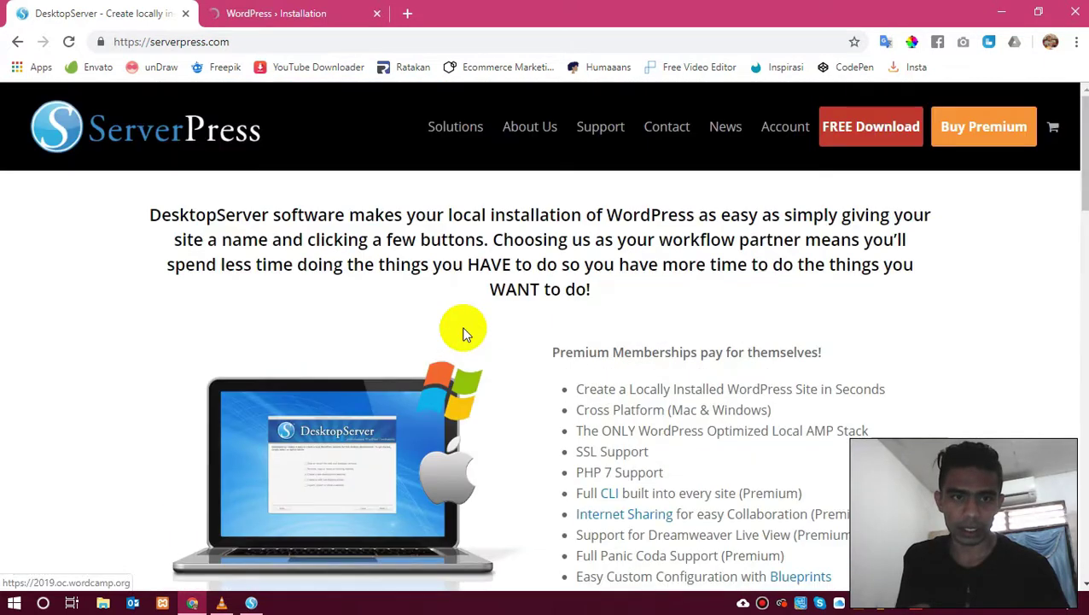
click(991, 129)
click(269, 13)
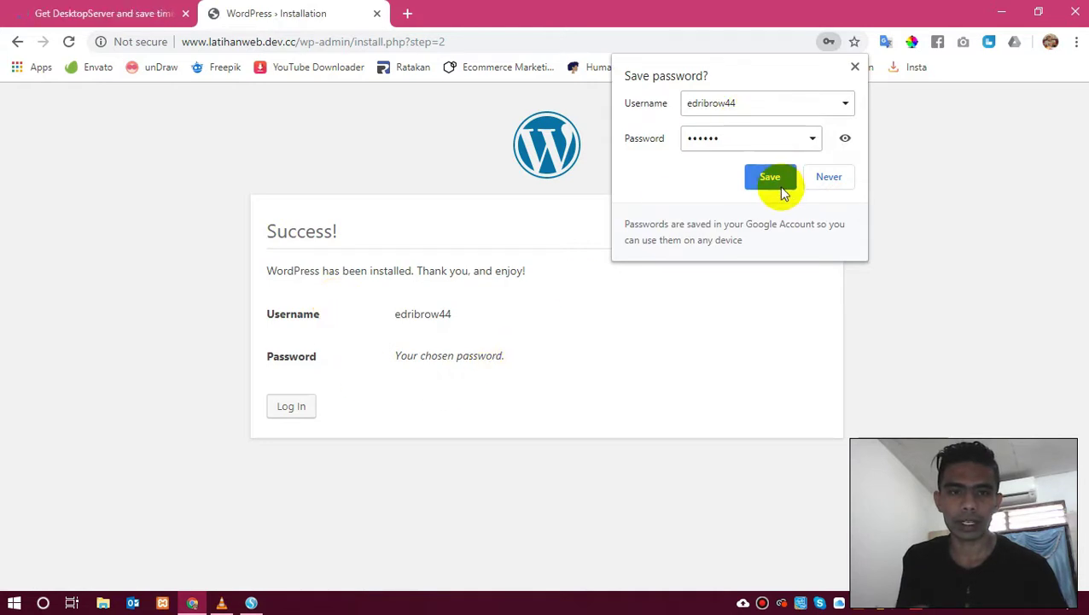
Save the new login in Chrome and sign in to the Latihan WEB dashboard.
click(780, 188)
click(298, 413)
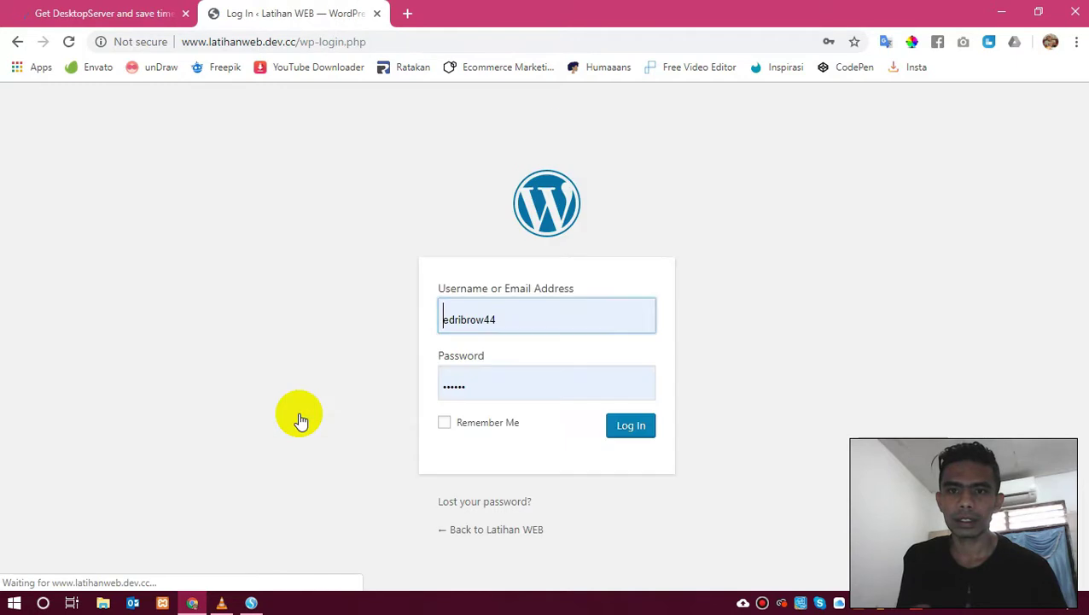
click(631, 426)
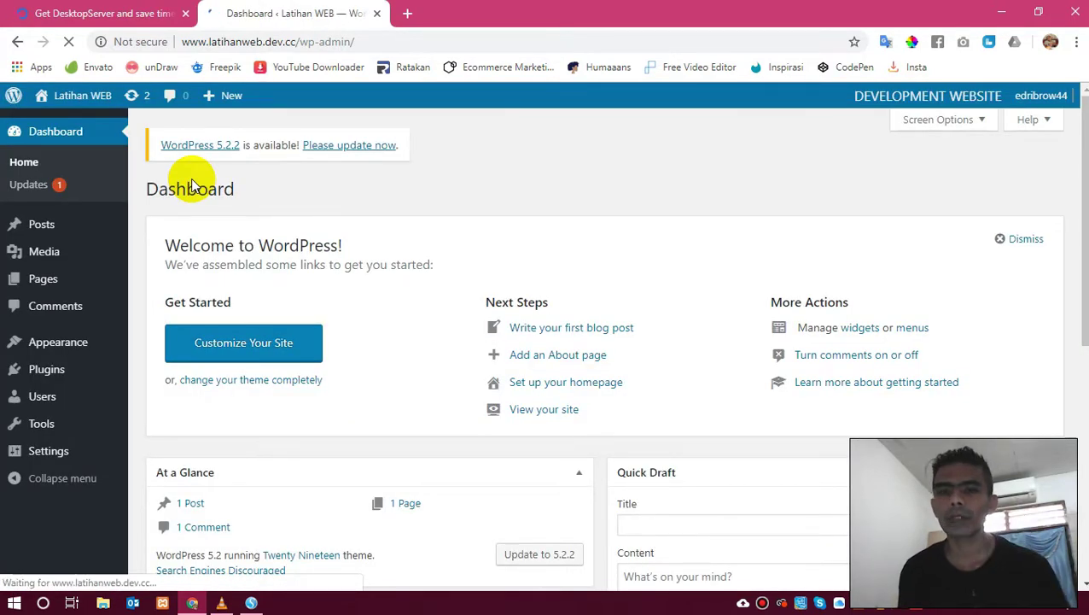
Scroll the dashboard, then bring the 'Get DesktopServer and save time' tab to front.
scroll(579, 236, down, 5)
scroll(579, 235, up, 5)
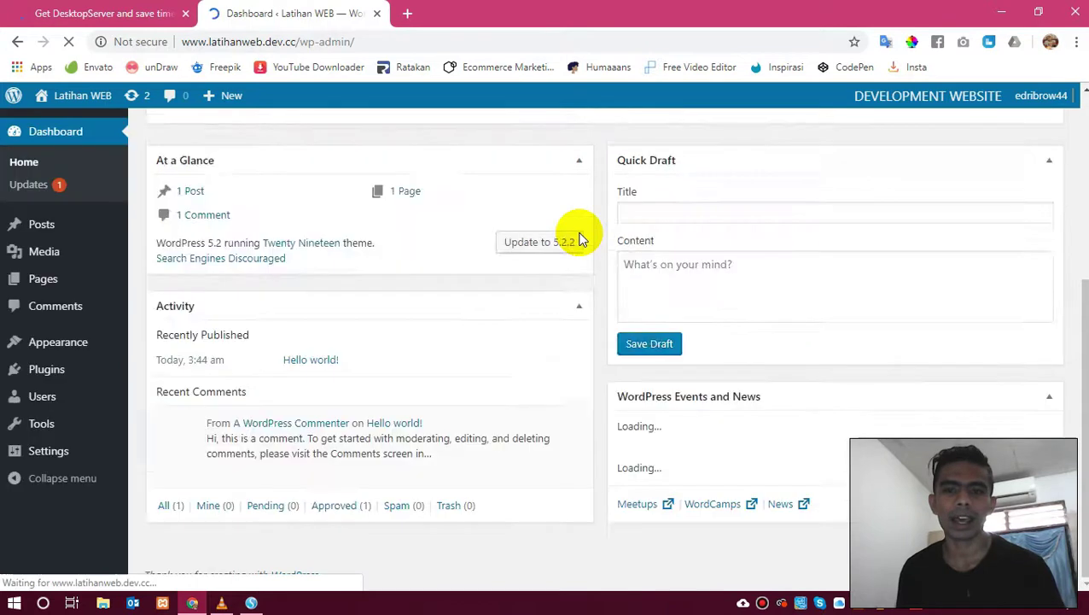
scroll(579, 235, down, 4)
scroll(579, 235, up, 4)
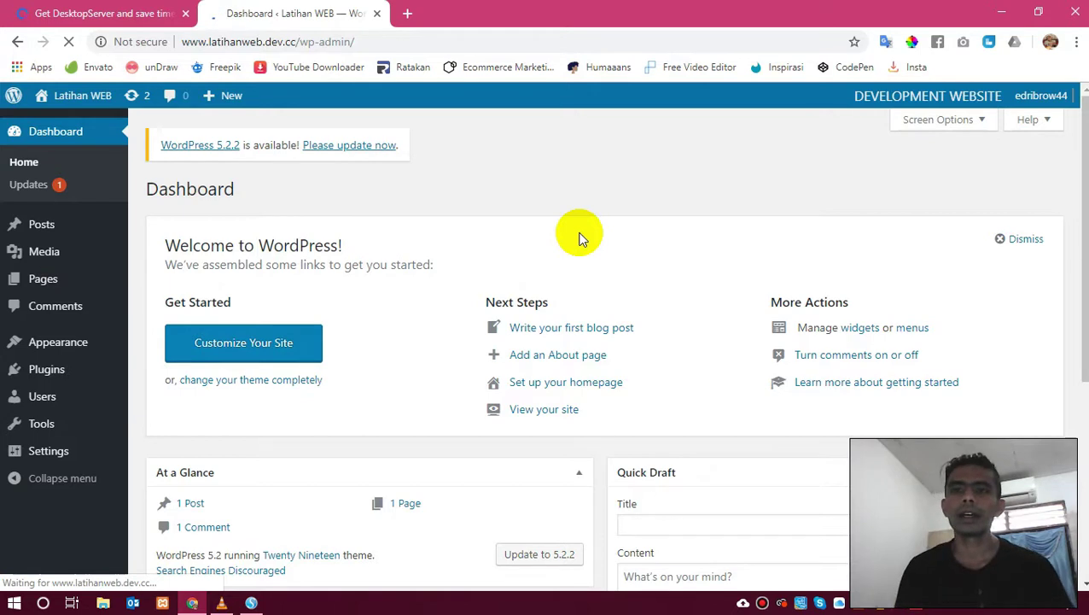
click(123, 13)
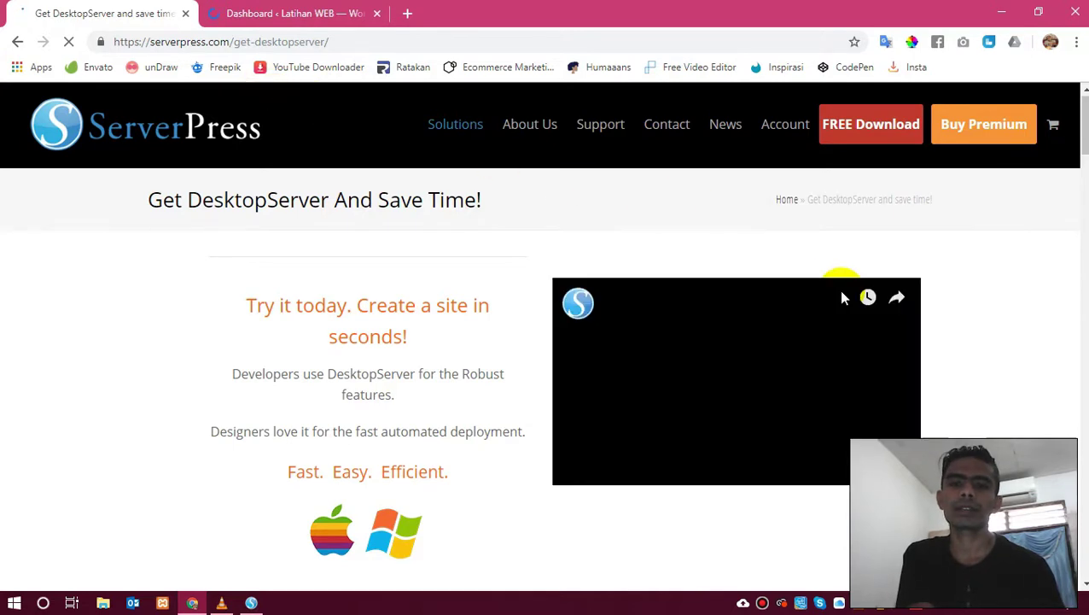
Read through the DesktopServer Premium versus Limited feature table, then return to the Latihan WEB Dashboard in Chrome.
scroll(841, 294, down, 8)
scroll(841, 295, down, 5)
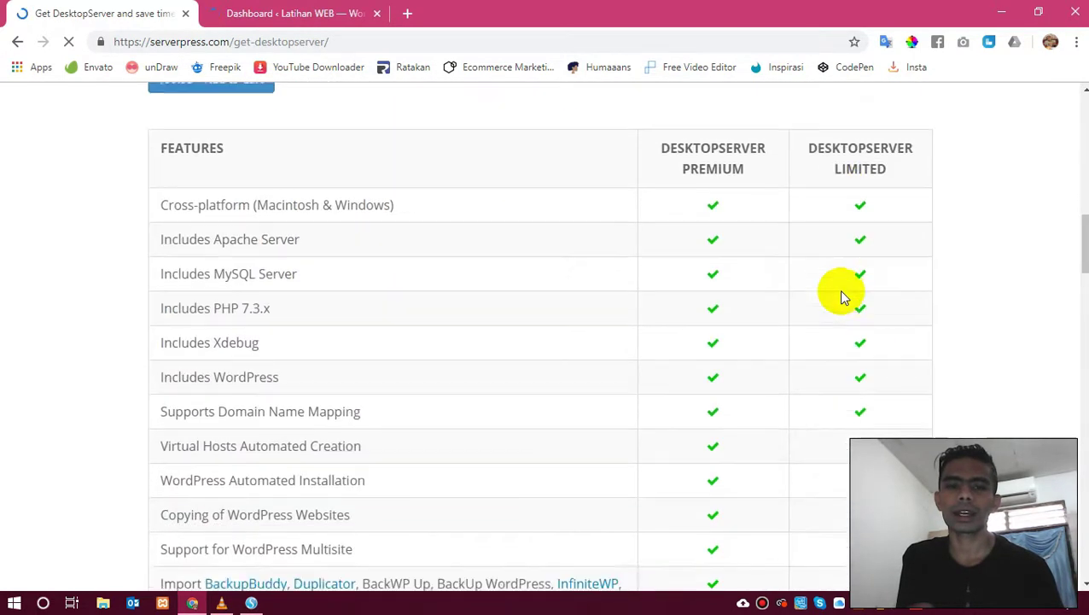
scroll(841, 295, down, 3)
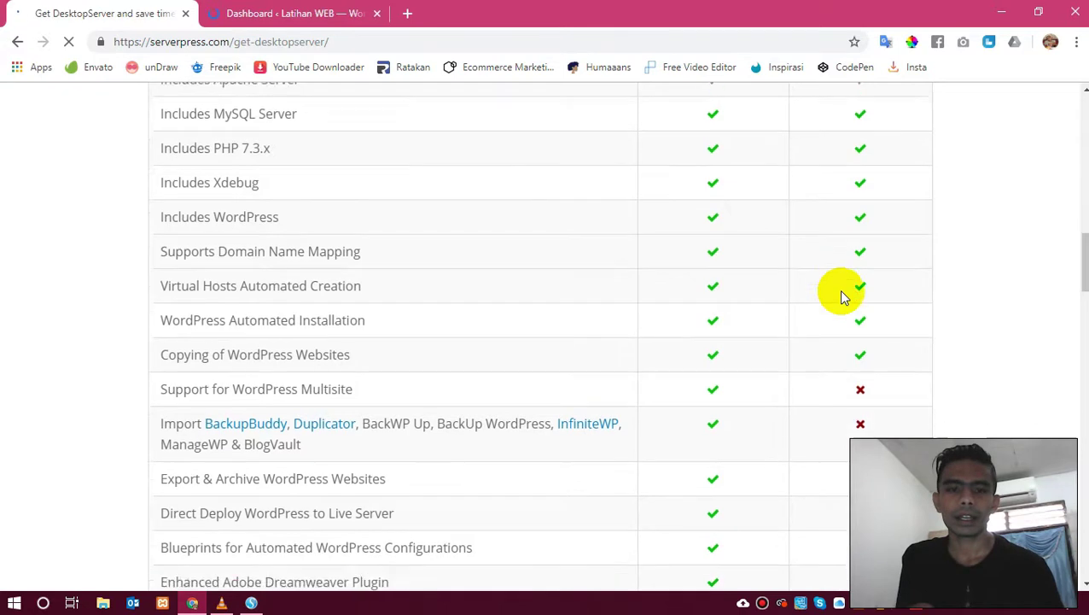
scroll(841, 295, down, 2)
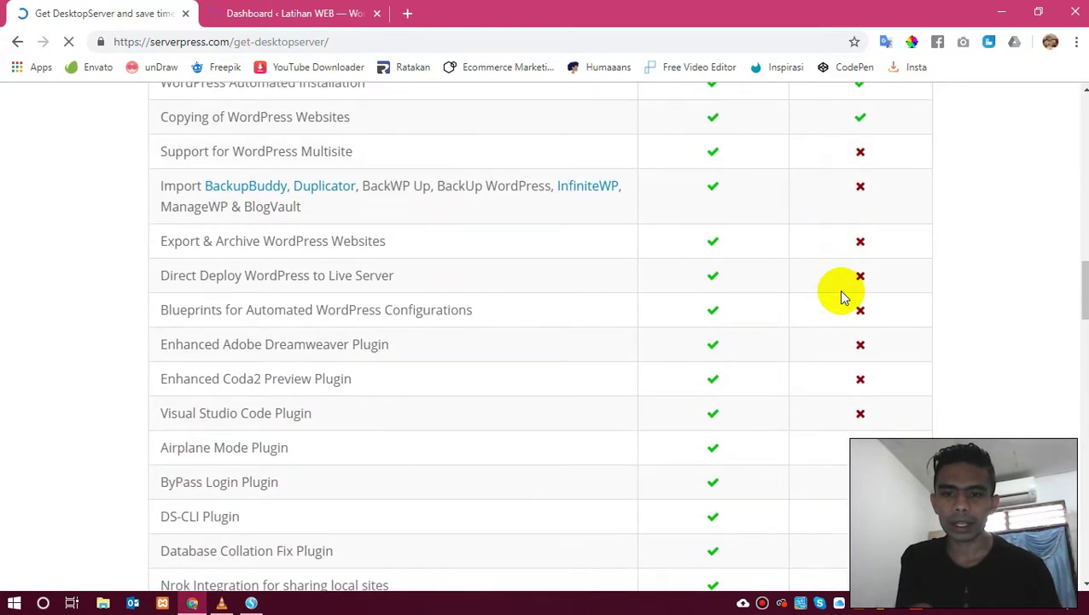
scroll(841, 294, down, 2)
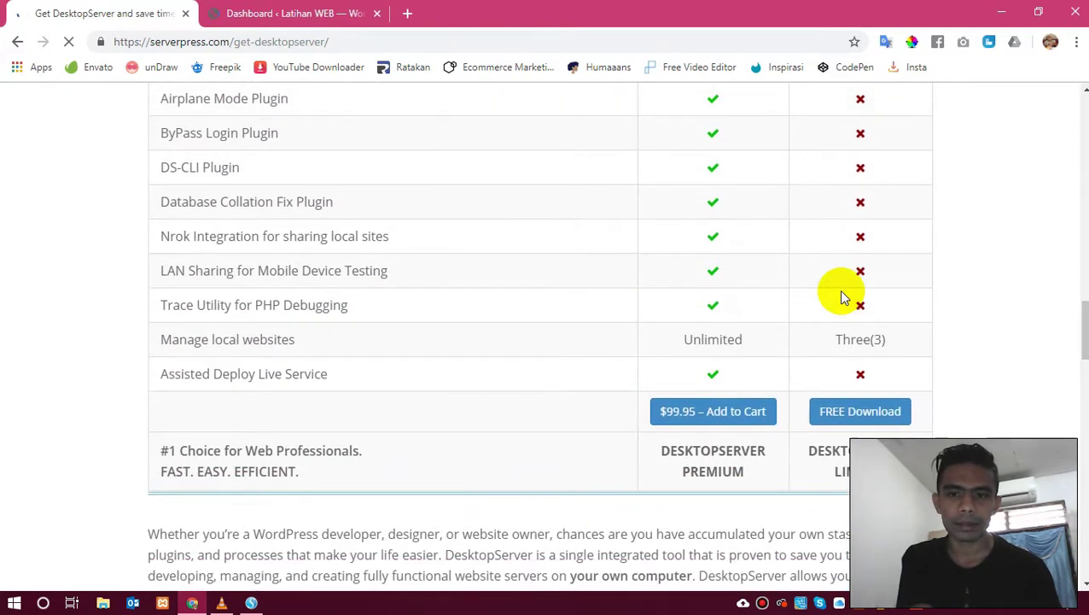
scroll(841, 294, up, 5)
scroll(841, 294, down, 6)
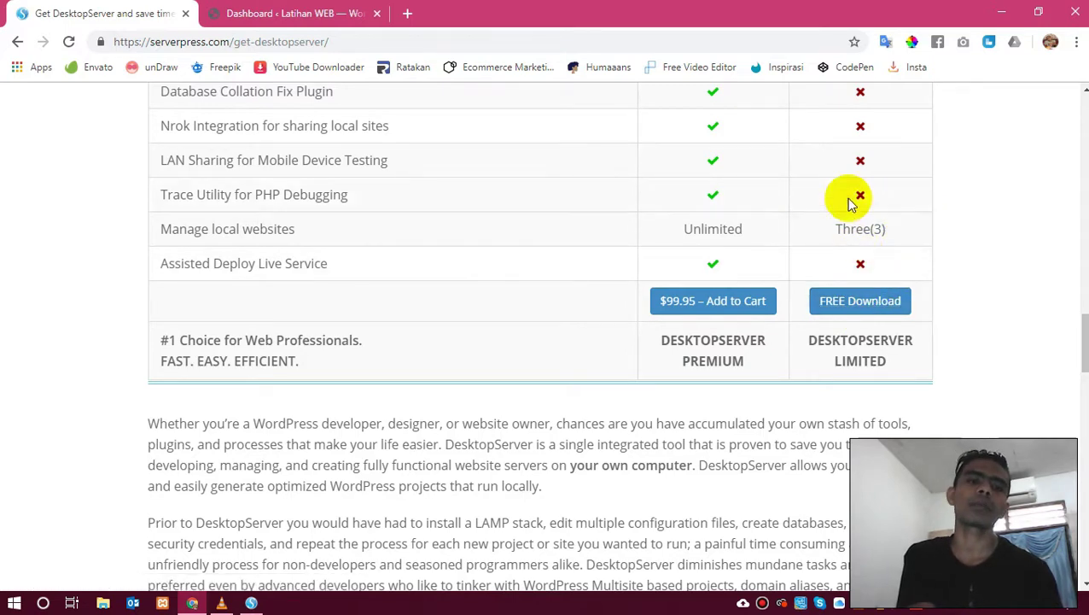
scroll(536, 250, up, 15)
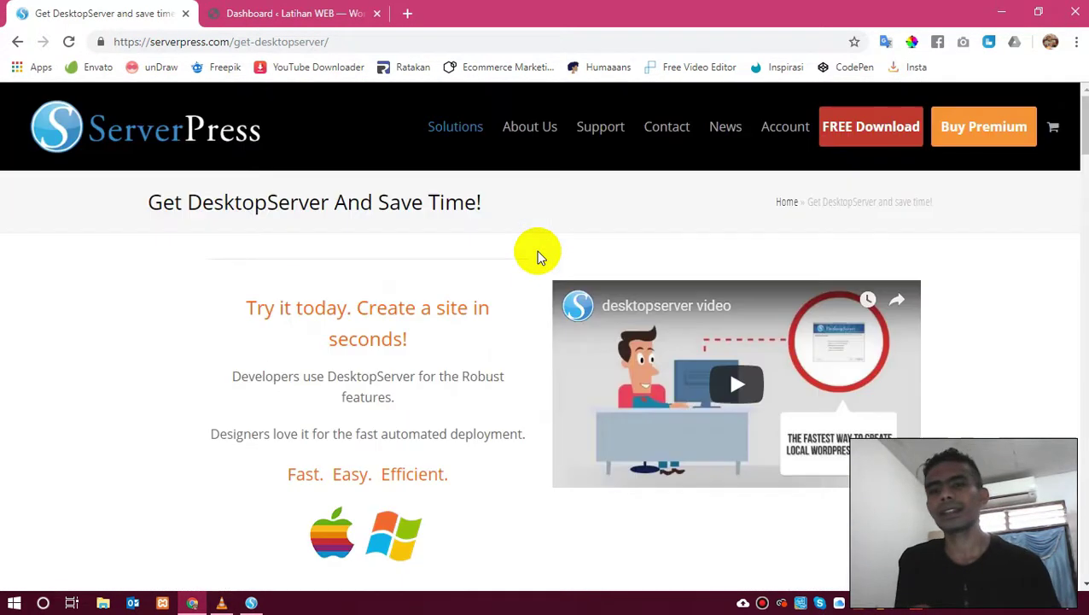
click(283, 10)
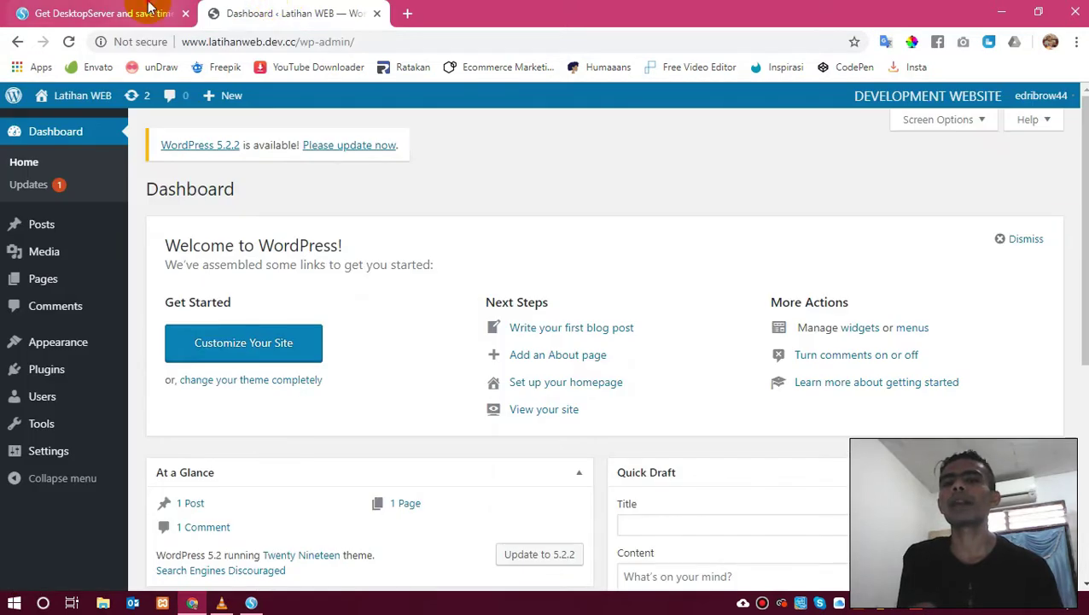
click(147, 10)
scroll(604, 315, down, 15)
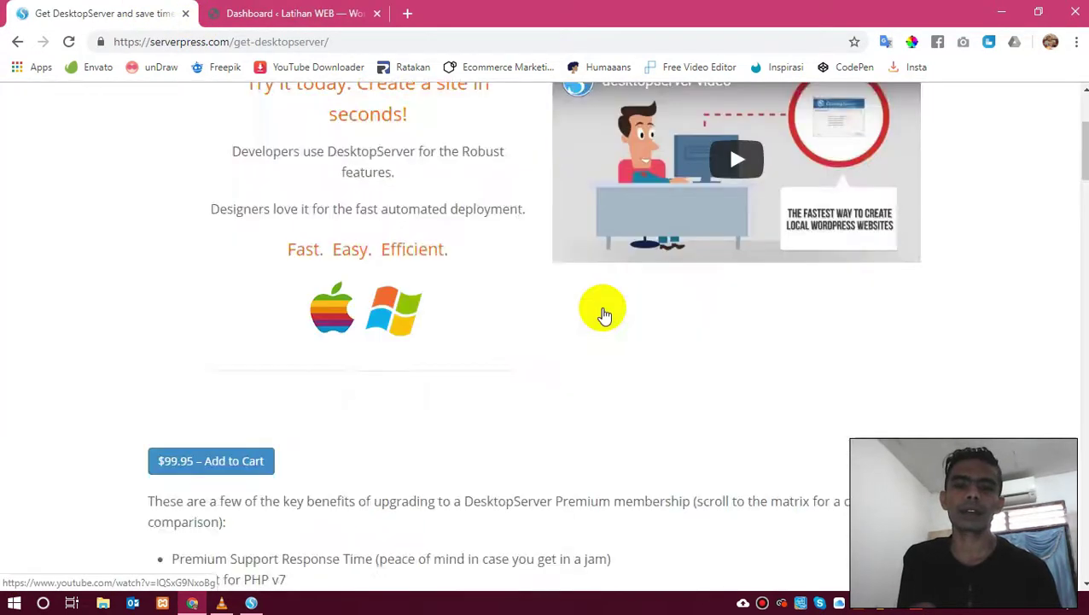
scroll(603, 316, down, 2)
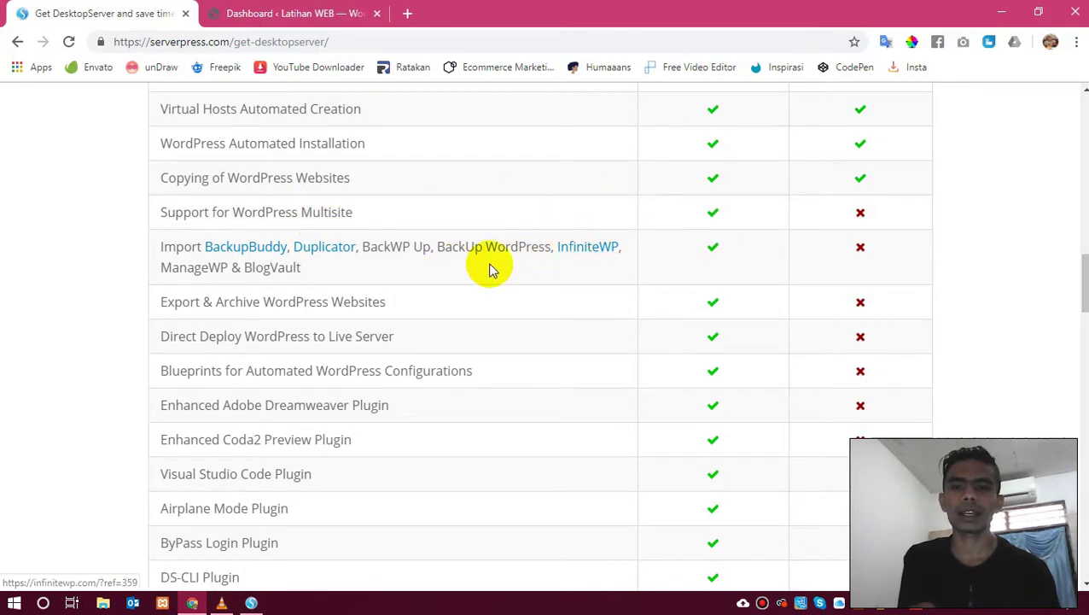
scroll(543, 297, down, 1)
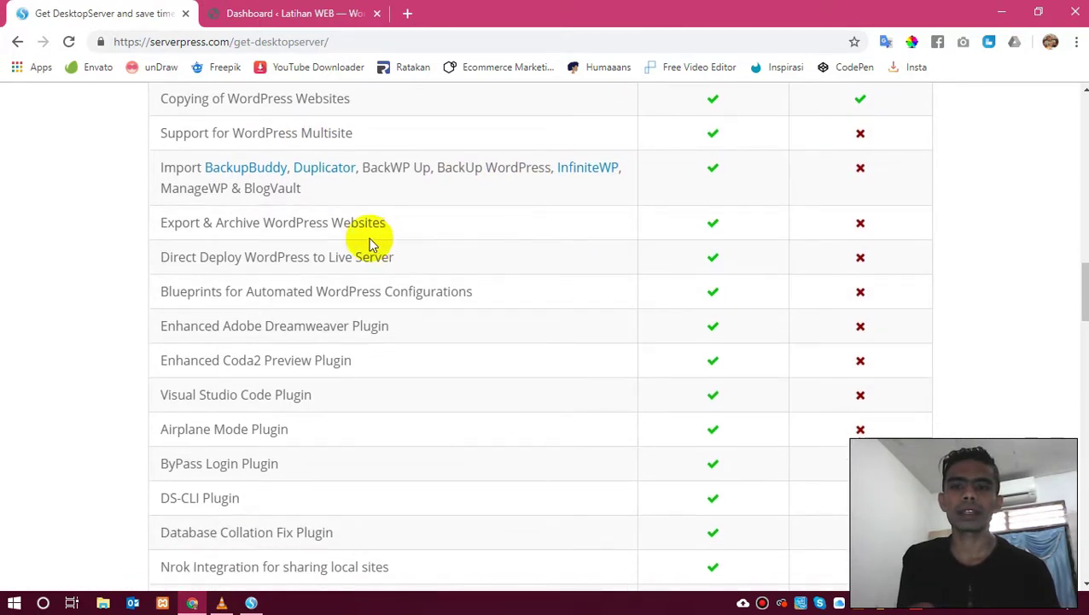
scroll(475, 263, down, 1)
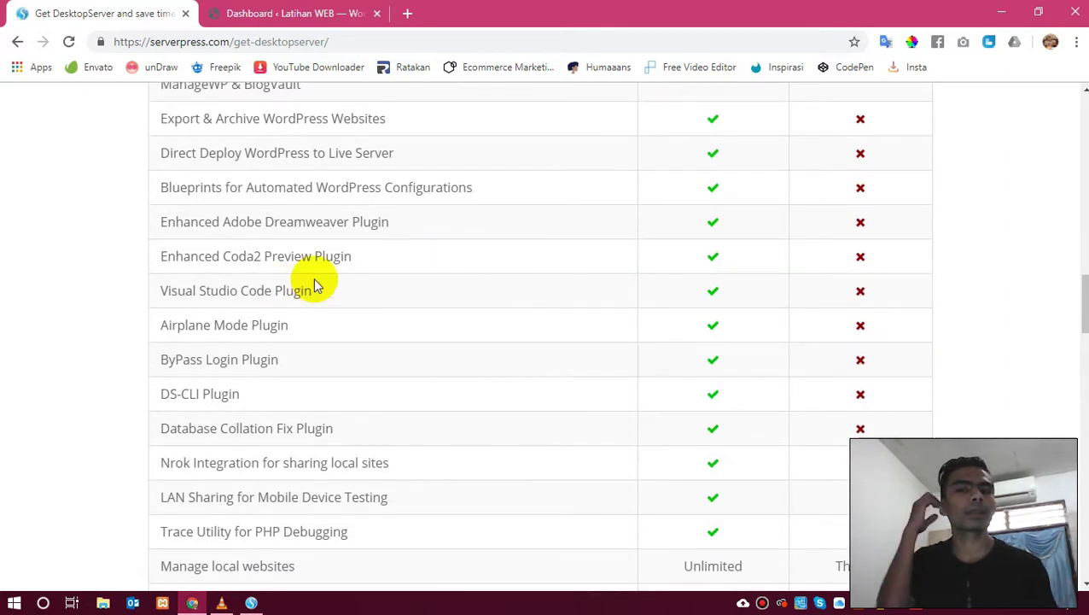
scroll(496, 268, down, 2)
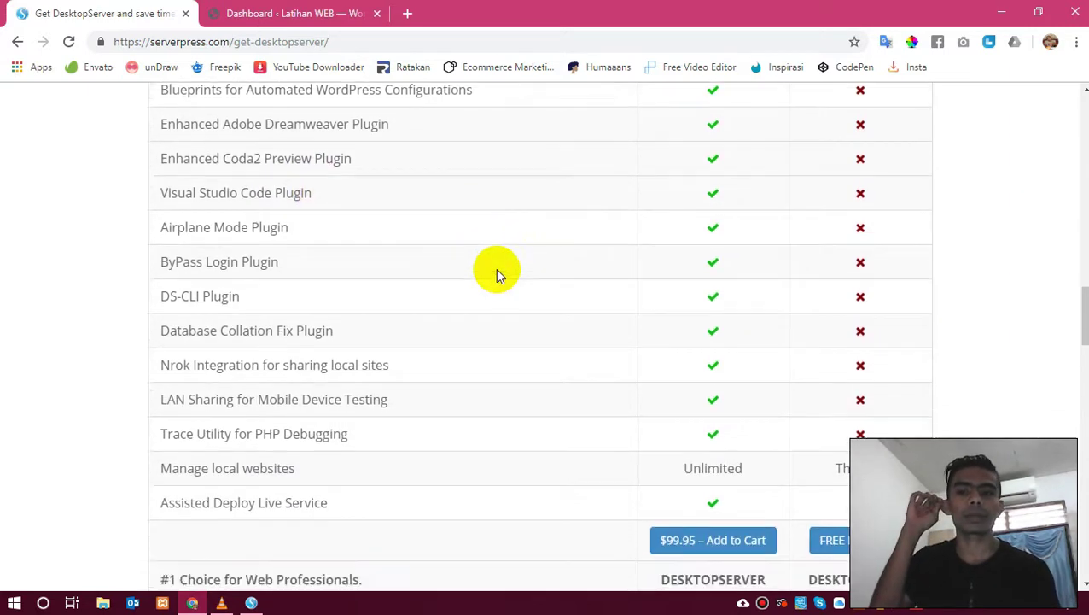
scroll(495, 268, up, 4)
scroll(495, 269, up, 5)
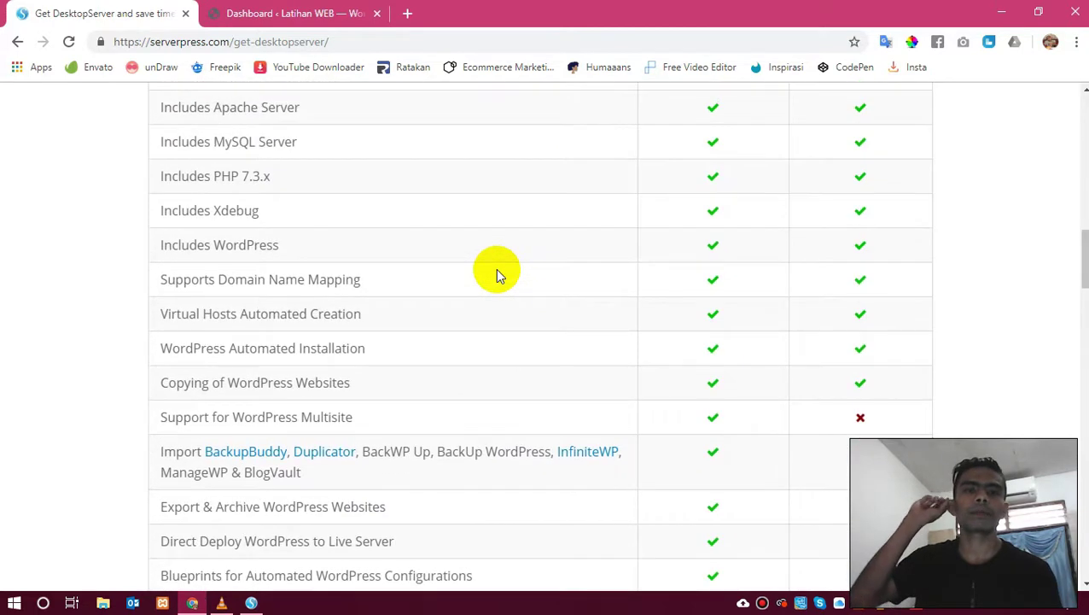
scroll(500, 275, up, 2)
scroll(499, 275, down, 4)
scroll(500, 275, down, 1)
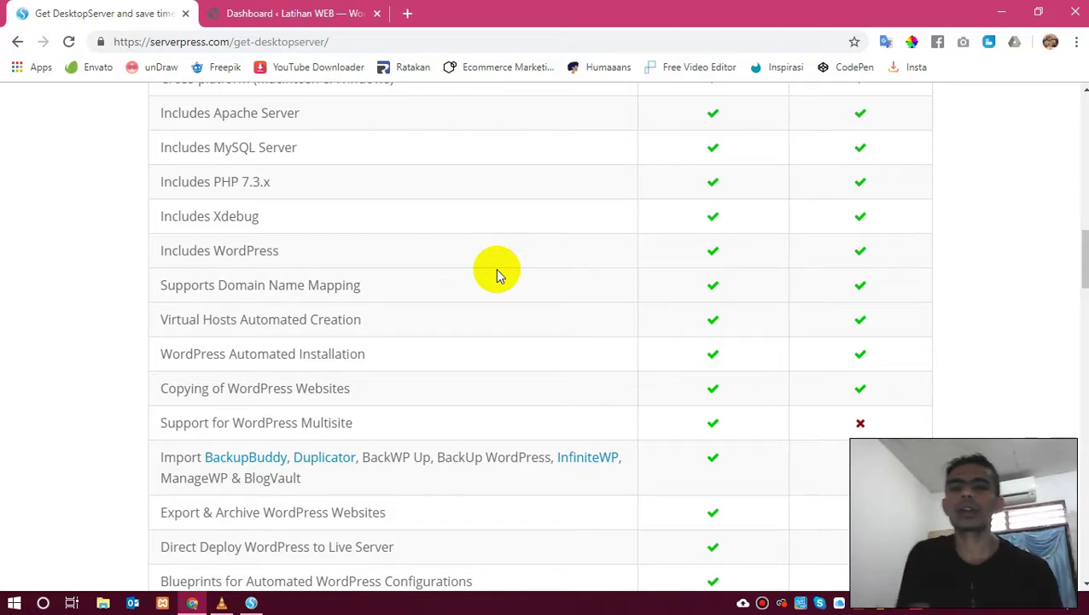
scroll(498, 273, down, 5)
scroll(498, 273, up, 20)
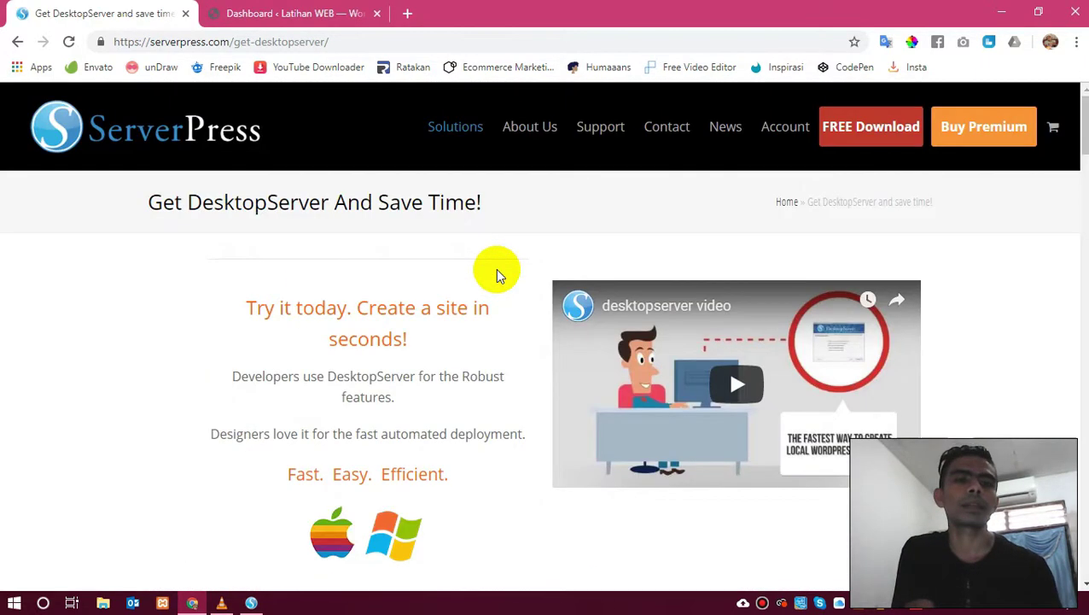
scroll(500, 274, down, 20)
scroll(499, 273, up, 20)
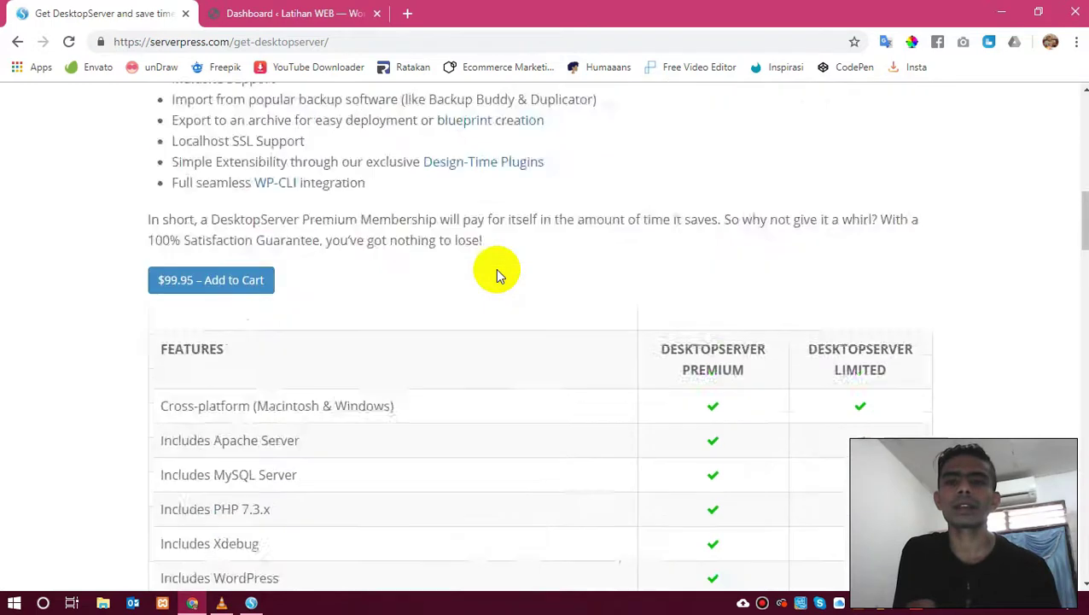
scroll(498, 273, down, 5)
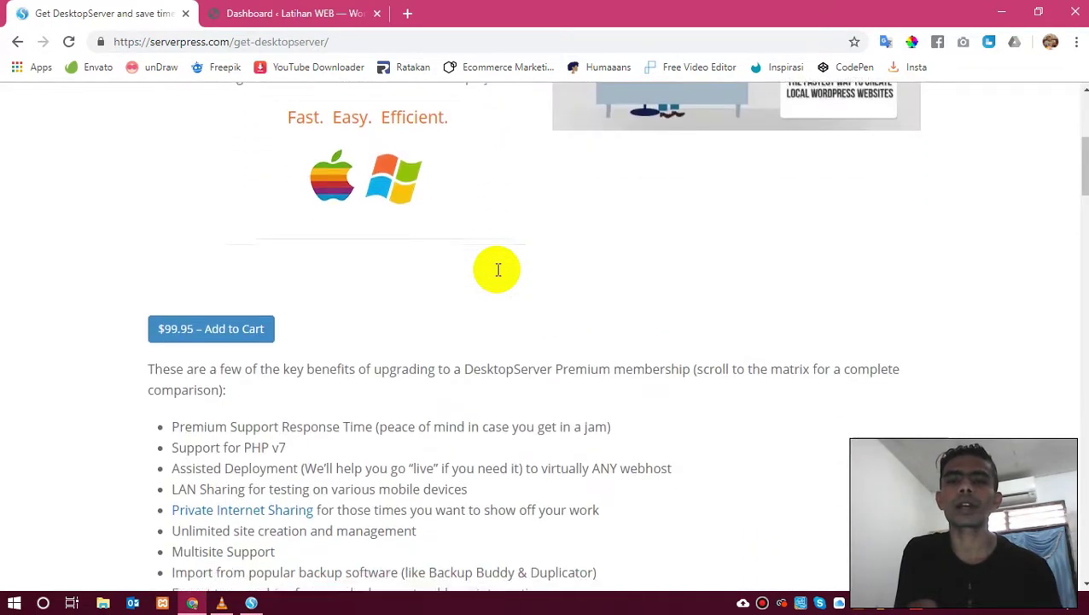
scroll(498, 273, up, 5)
scroll(358, 225, down, 15)
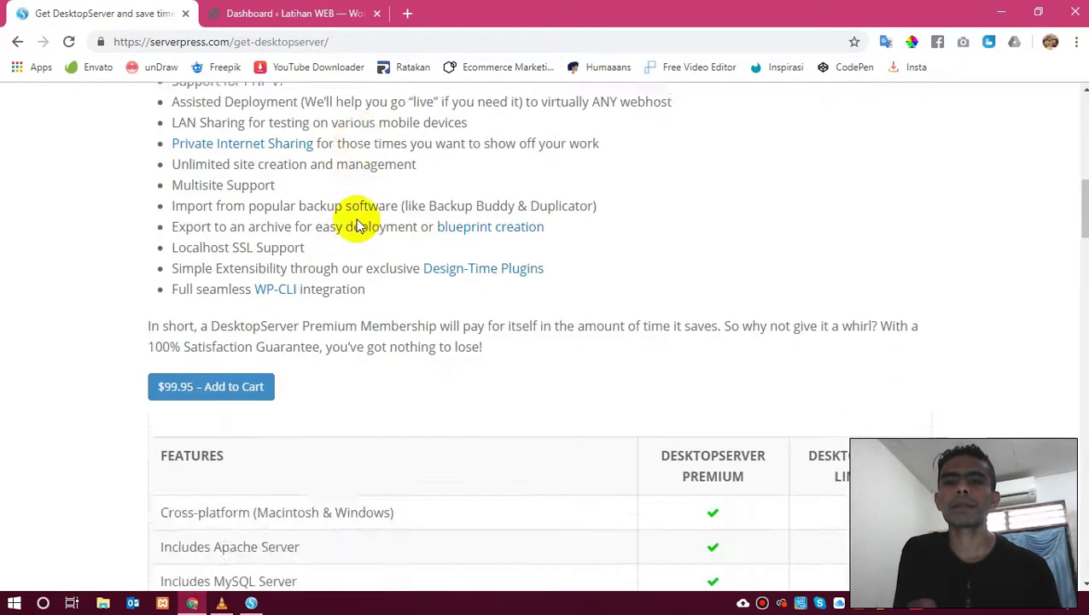
scroll(358, 226, down, 10)
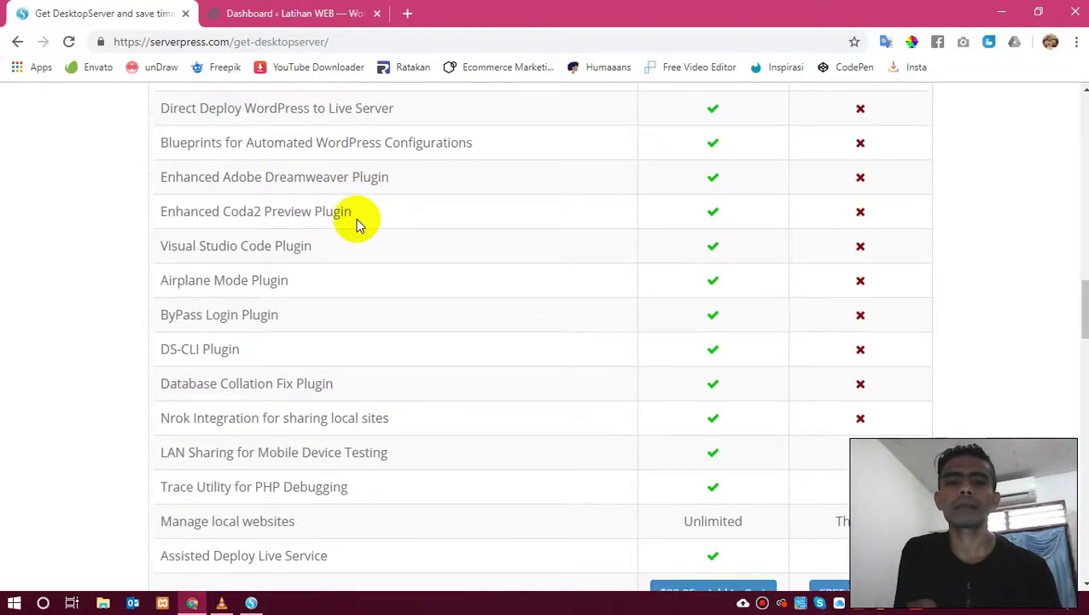
scroll(359, 225, down, 3)
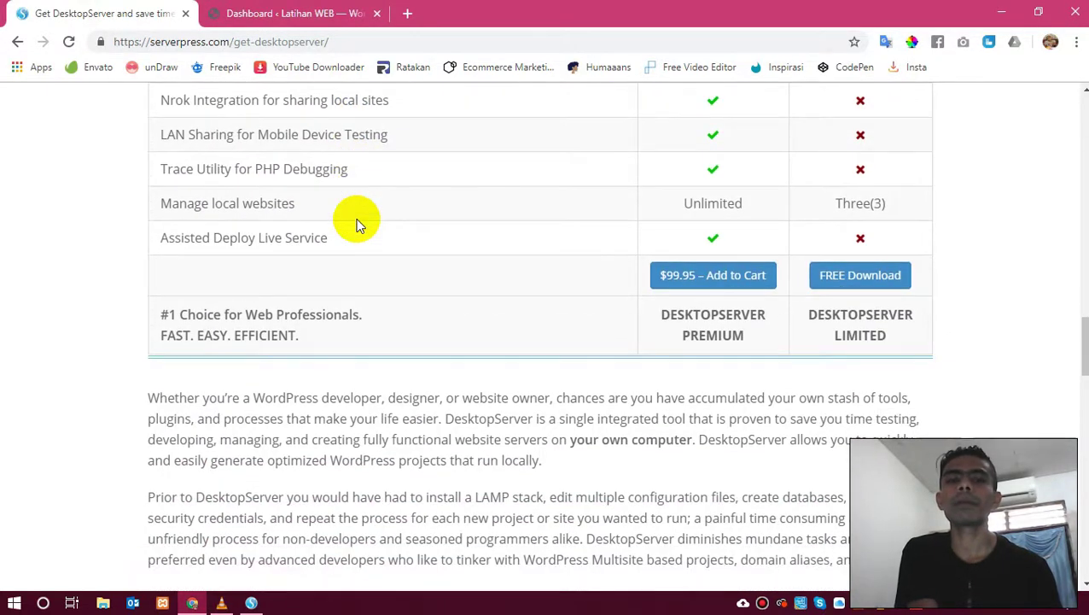
scroll(357, 224, up, 15)
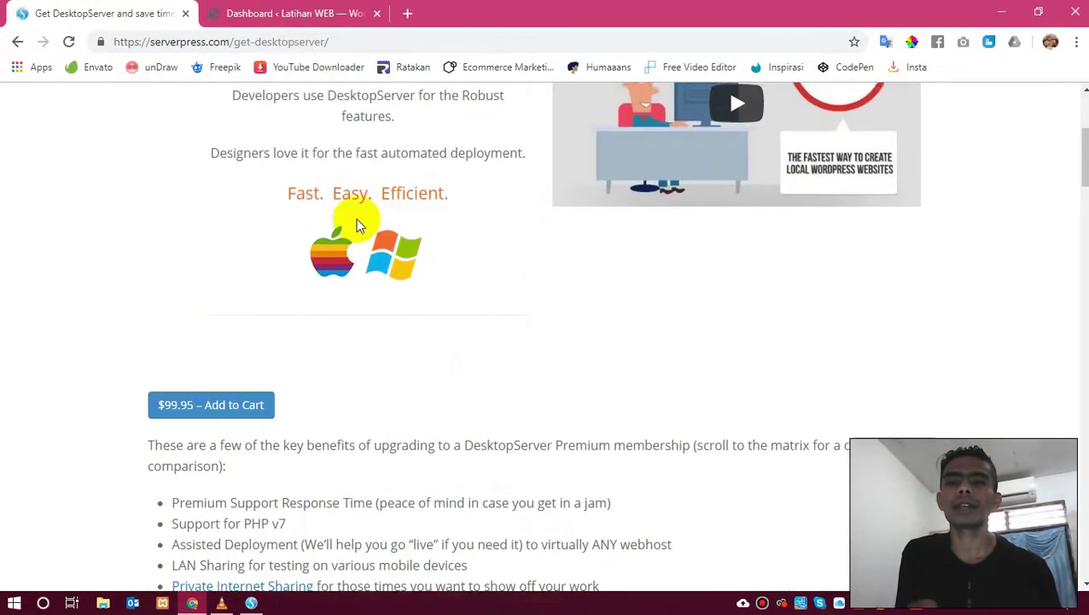
click(313, 10)
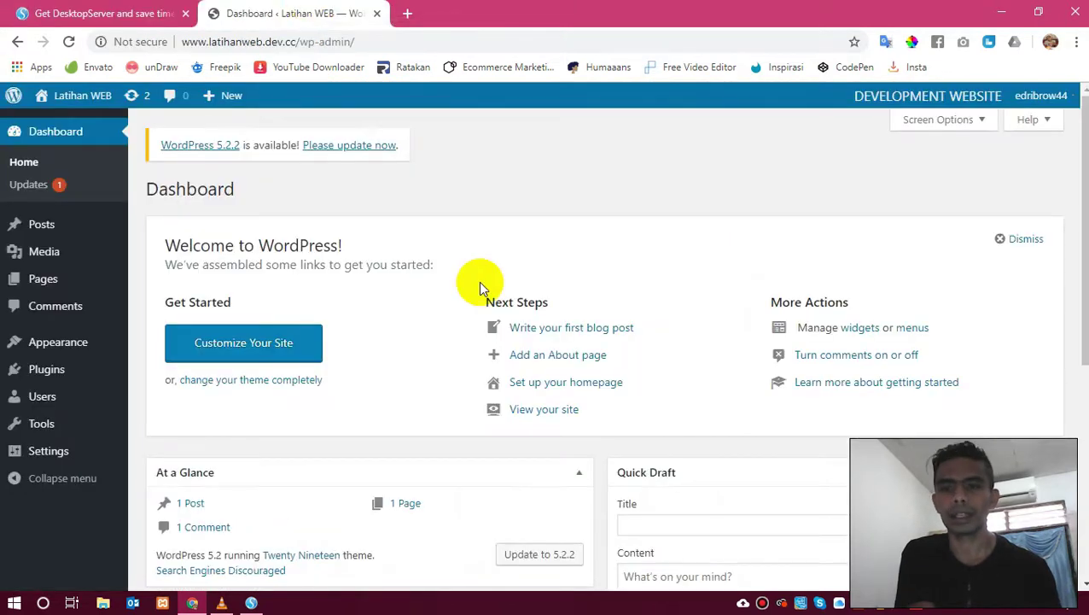